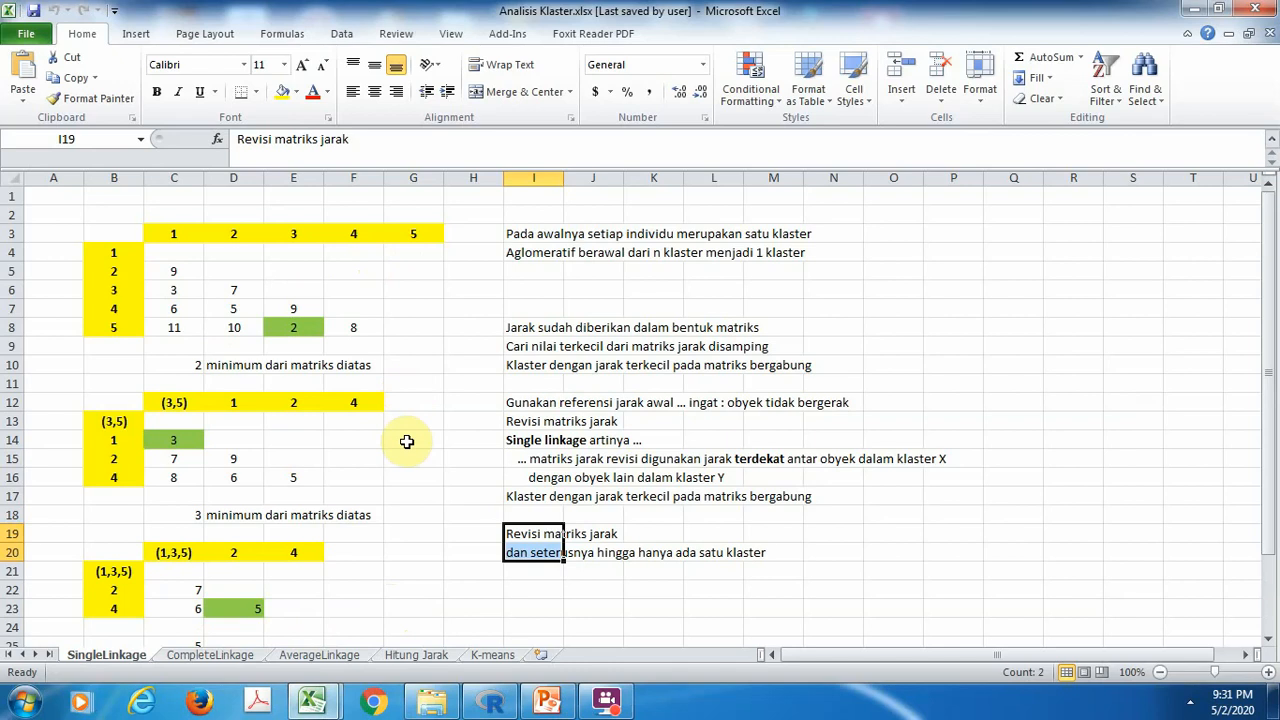
Open the Hitung Jarak sheet and inspect the lookup formulas in D10 and G10 that retrieve each pair's scores
left_click(416, 655)
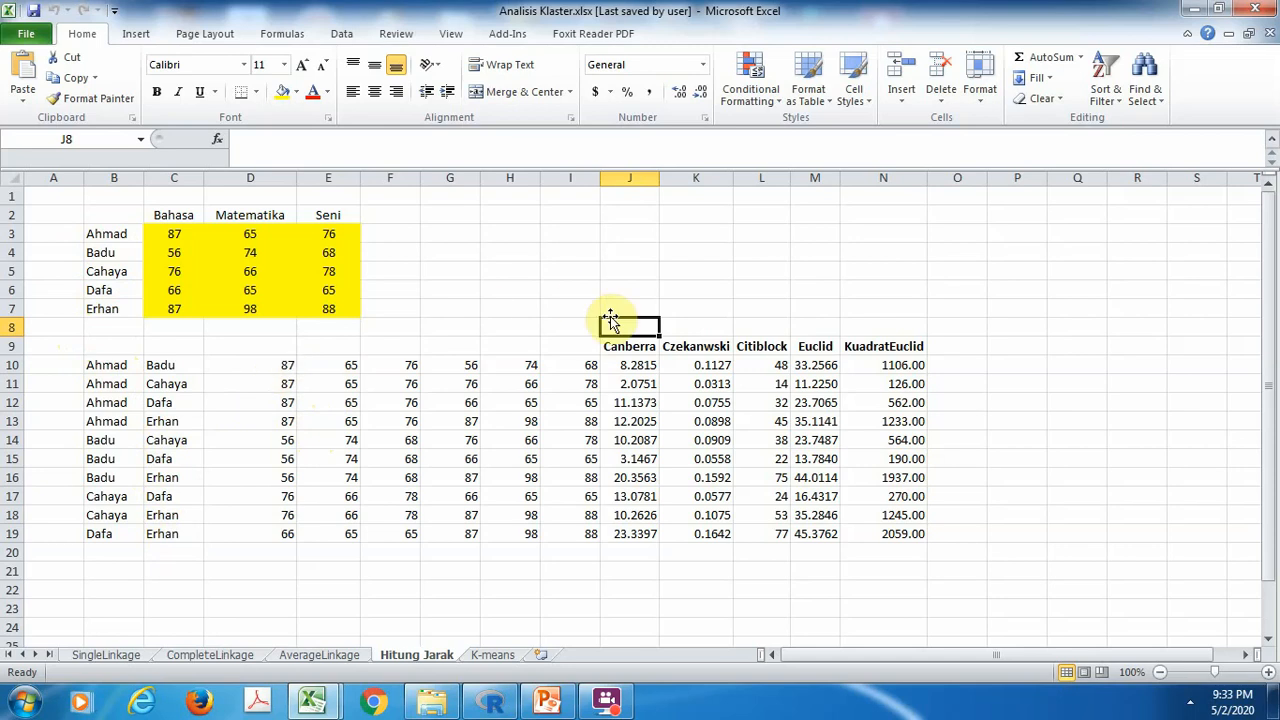
left_click(287, 368)
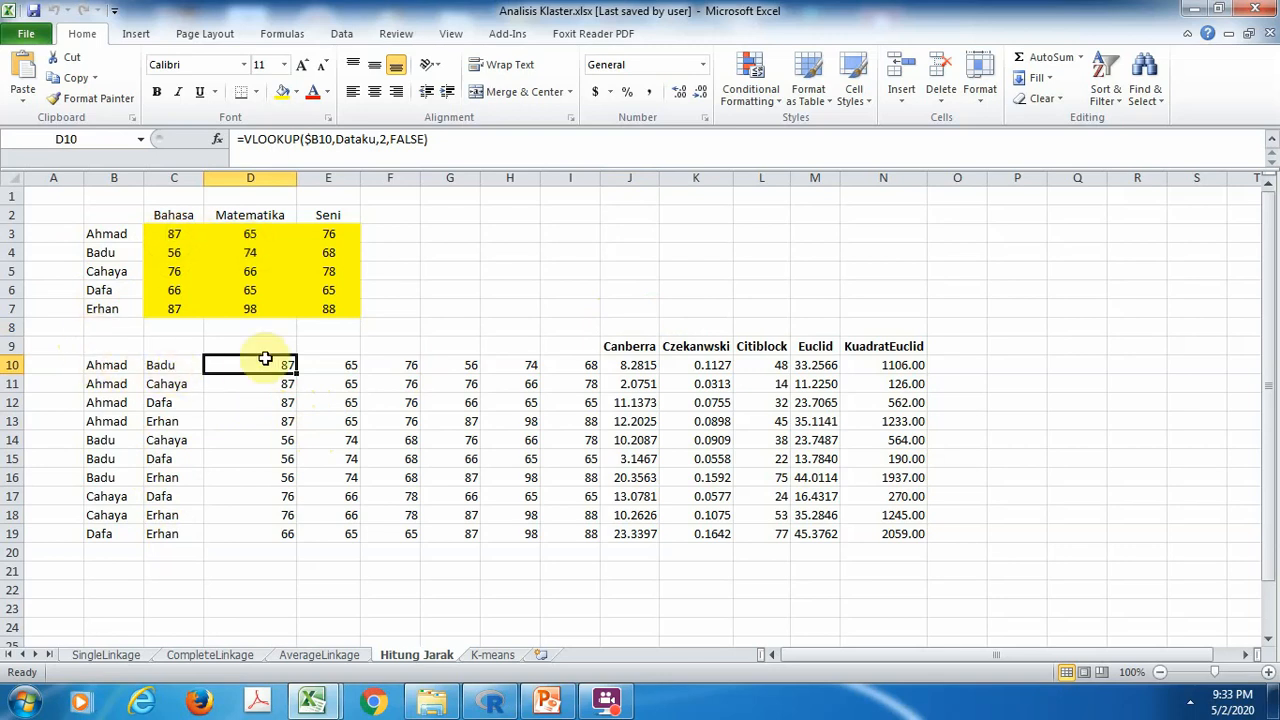
left_click(444, 366)
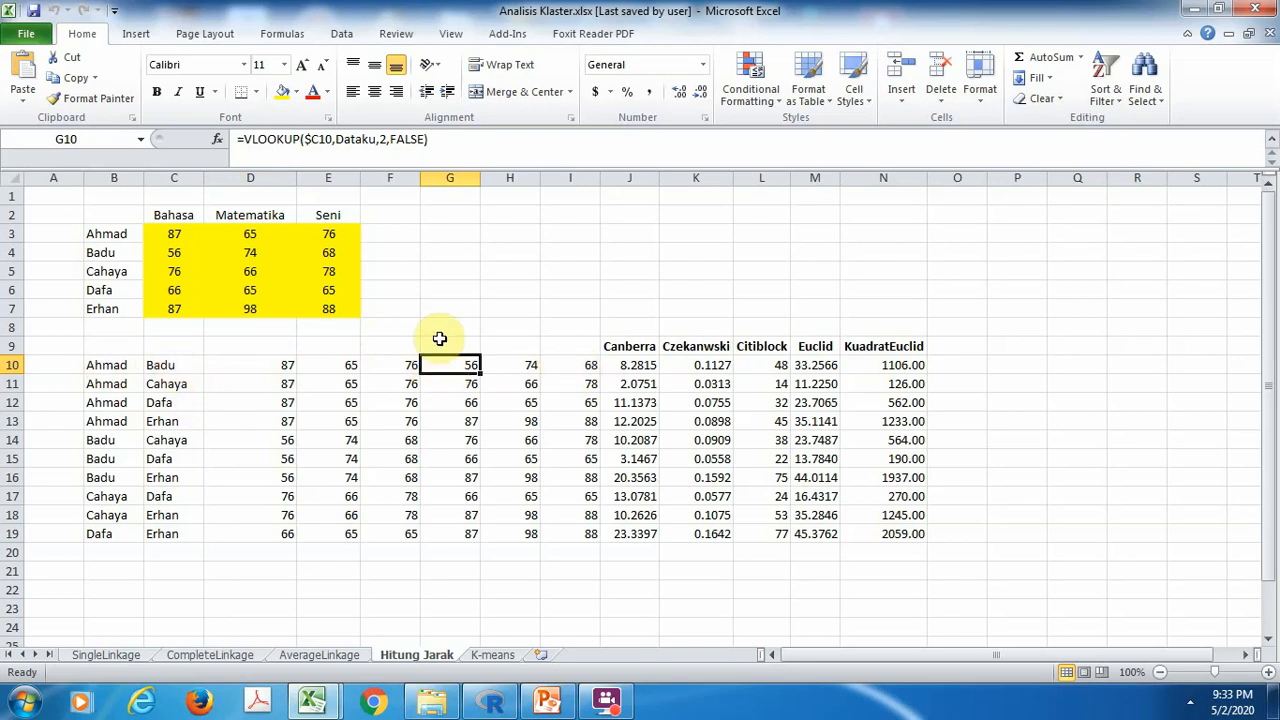
left_click(656, 269)
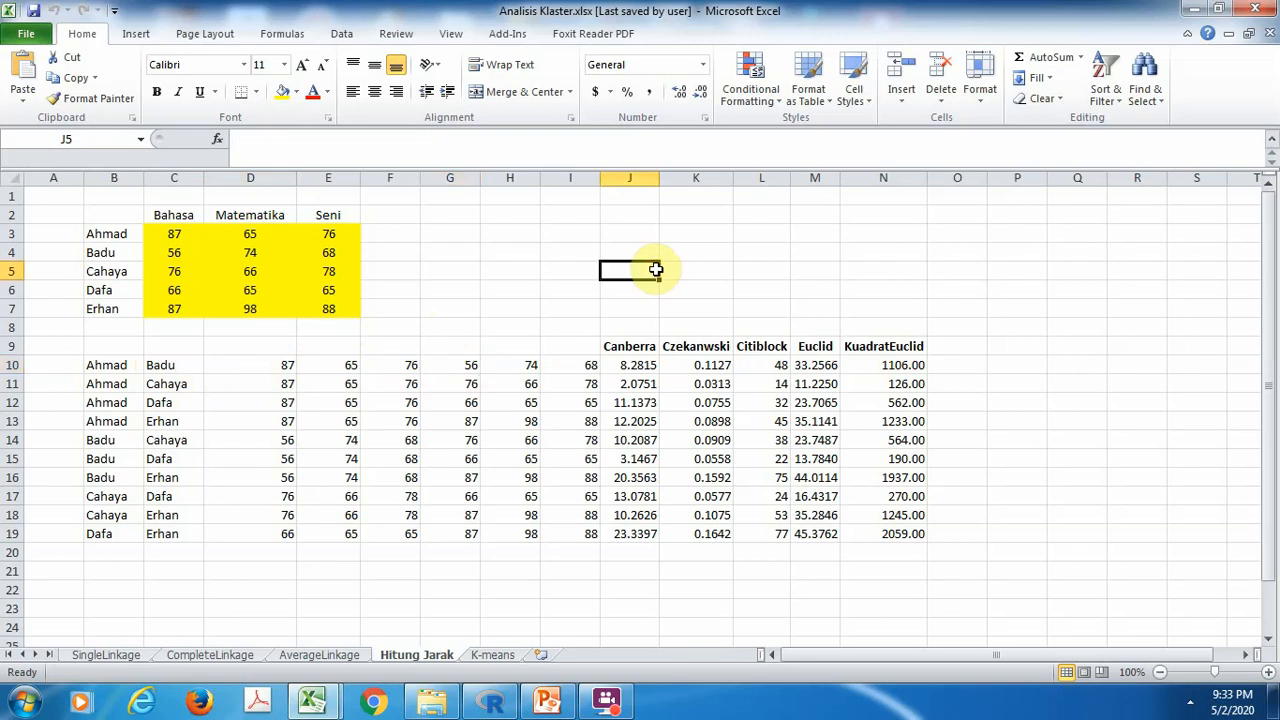
Examine the Euclid distance formula in M10 with its cell references, and the KuadratEuclid formula in N10
left_click(823, 366)
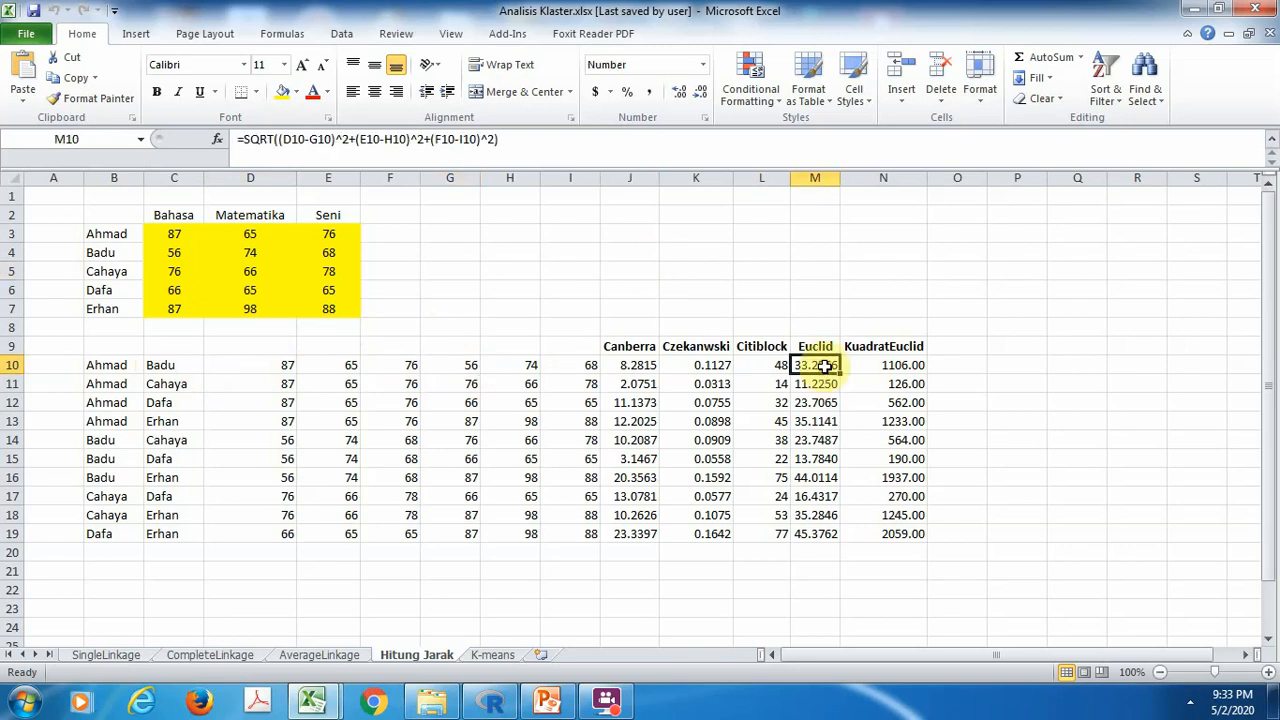
key("F2")
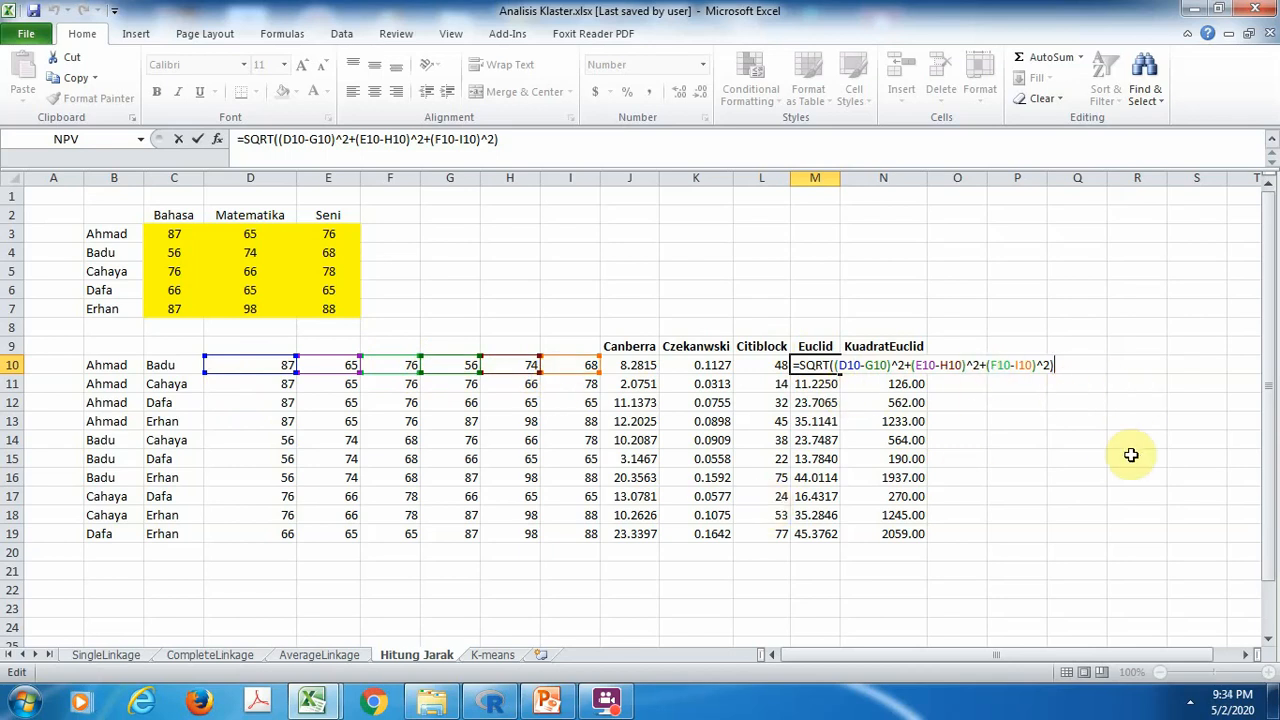
key("Return")
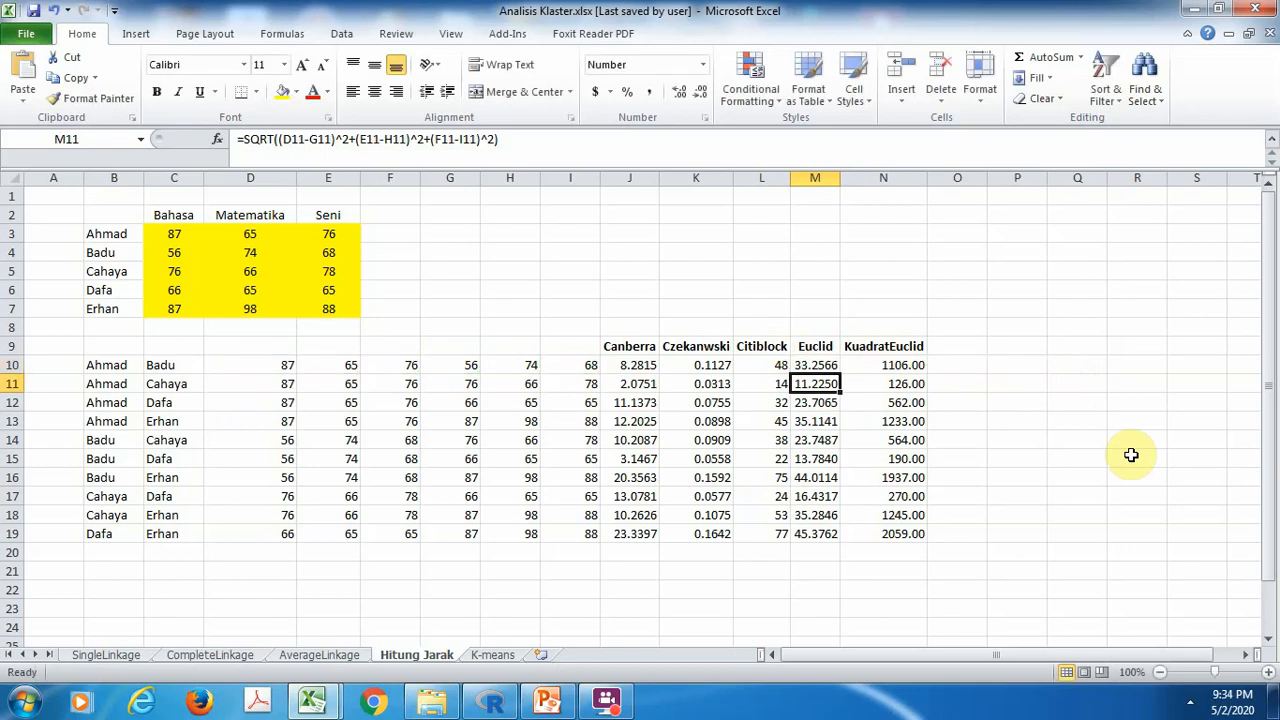
key("Up")
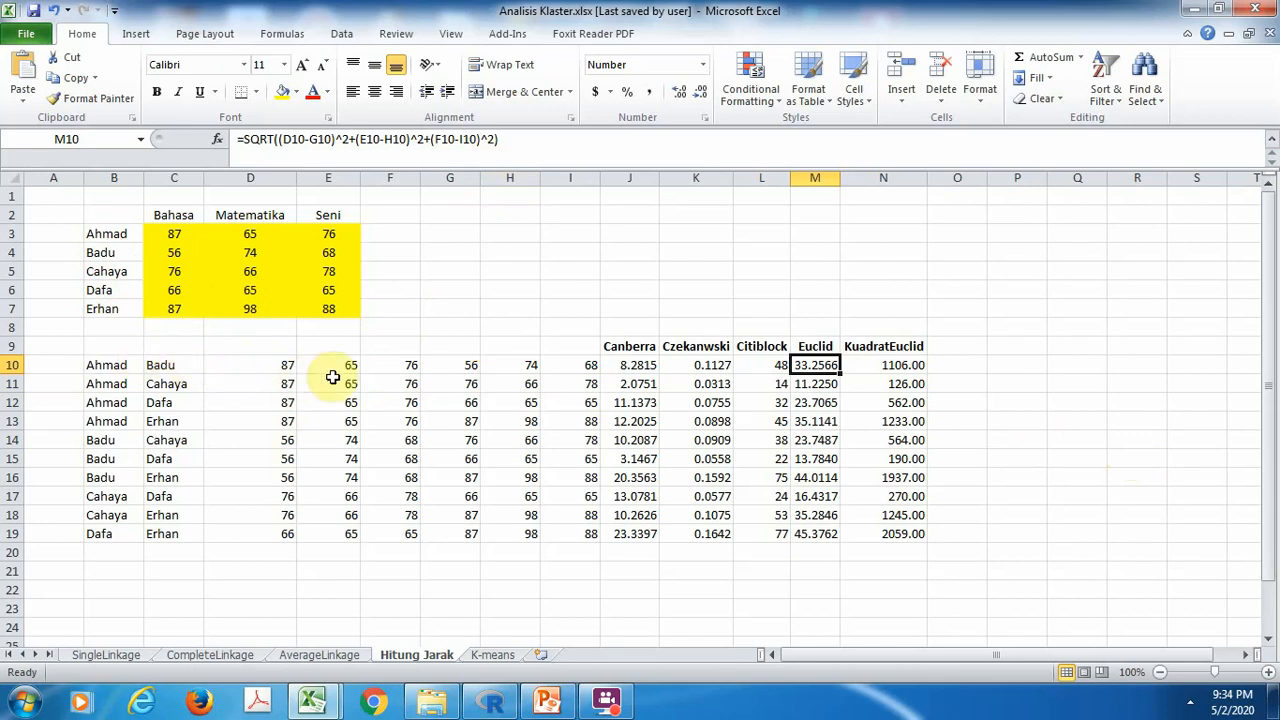
left_click(888, 368)
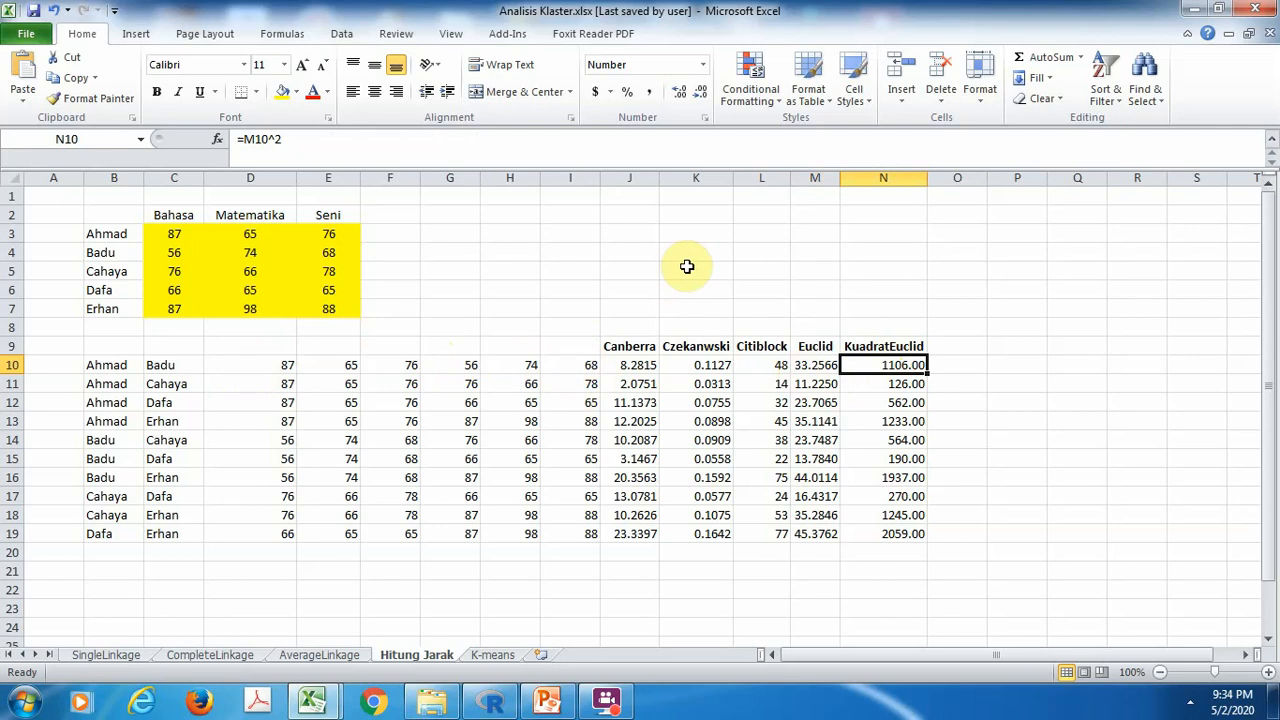
Inspect the Citiblock formula in L10 and the Czekanwski formula in K10
key("Left")
key("Left")
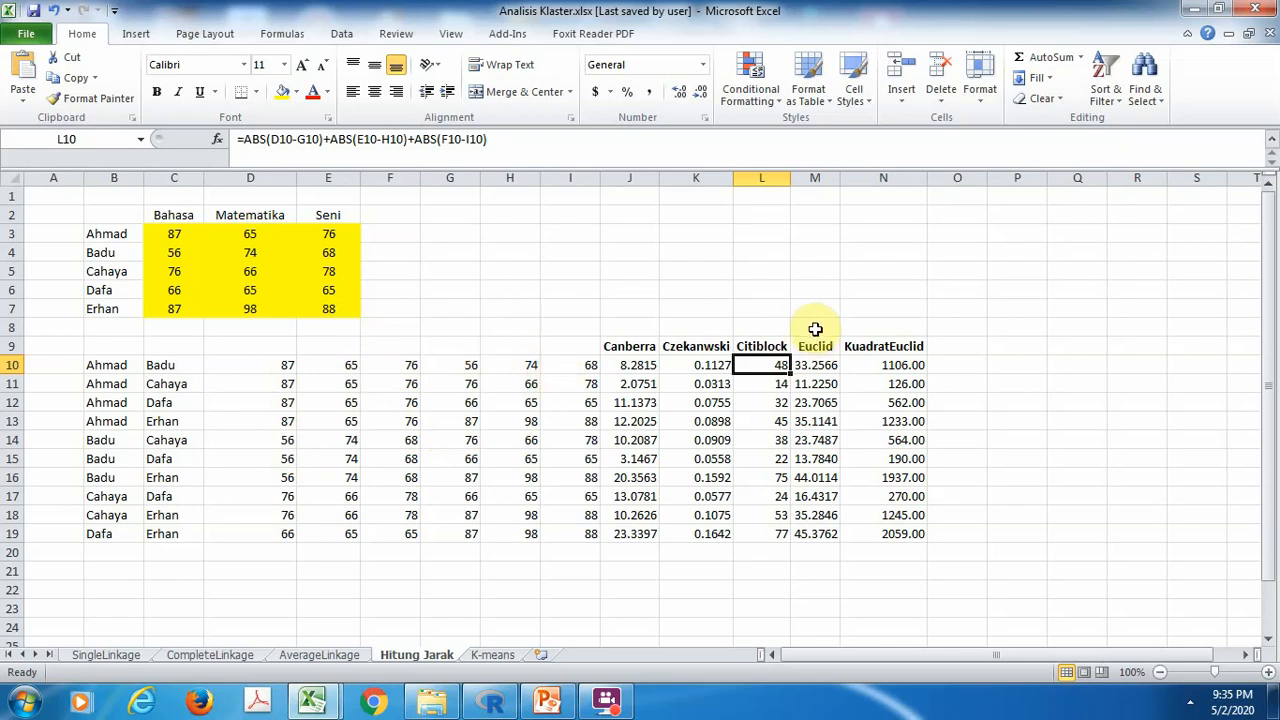
left_click(709, 364)
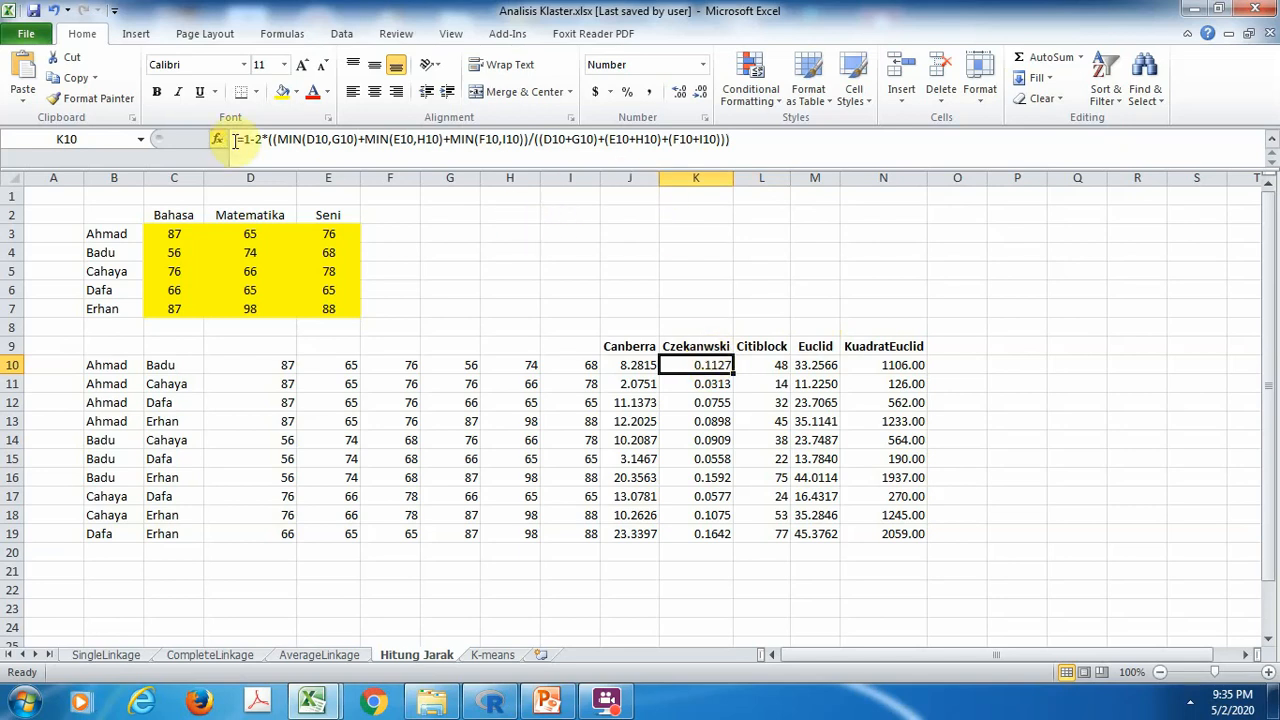
Trace the cell references in the Canberra formula in J10 and the Czekanwski formula in K10 without changing them
left_click(646, 366)
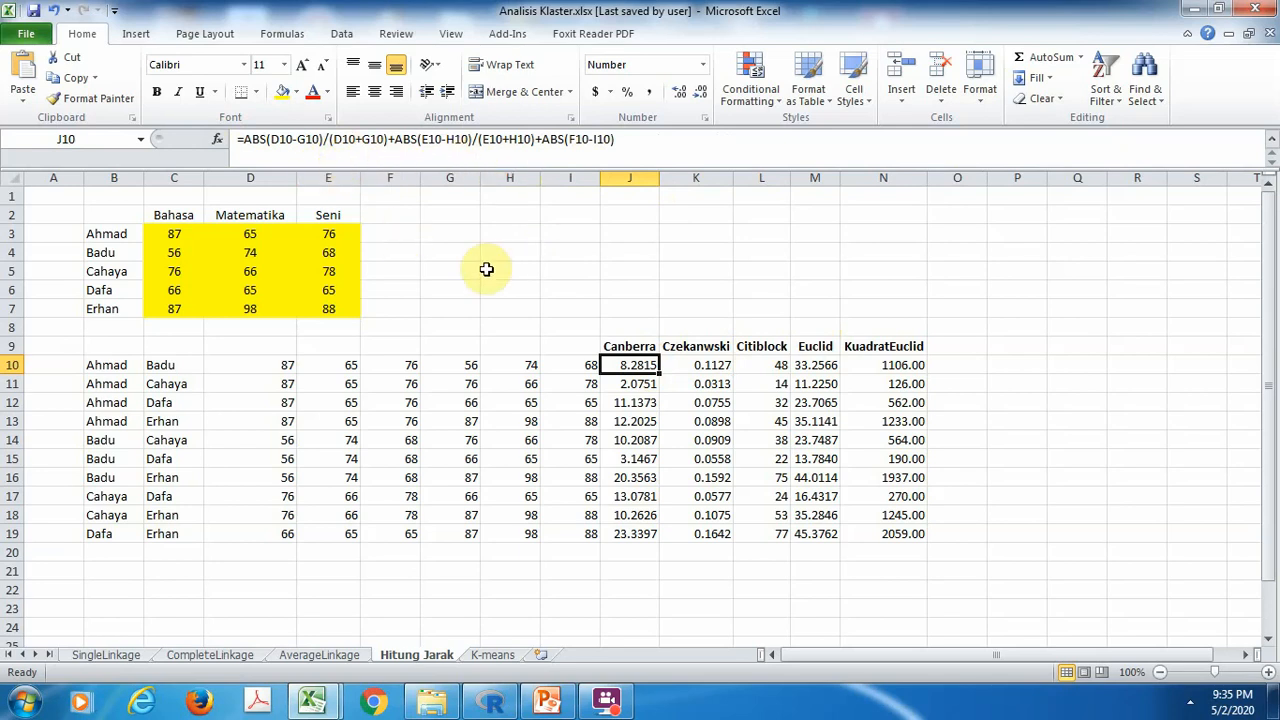
key("F2")
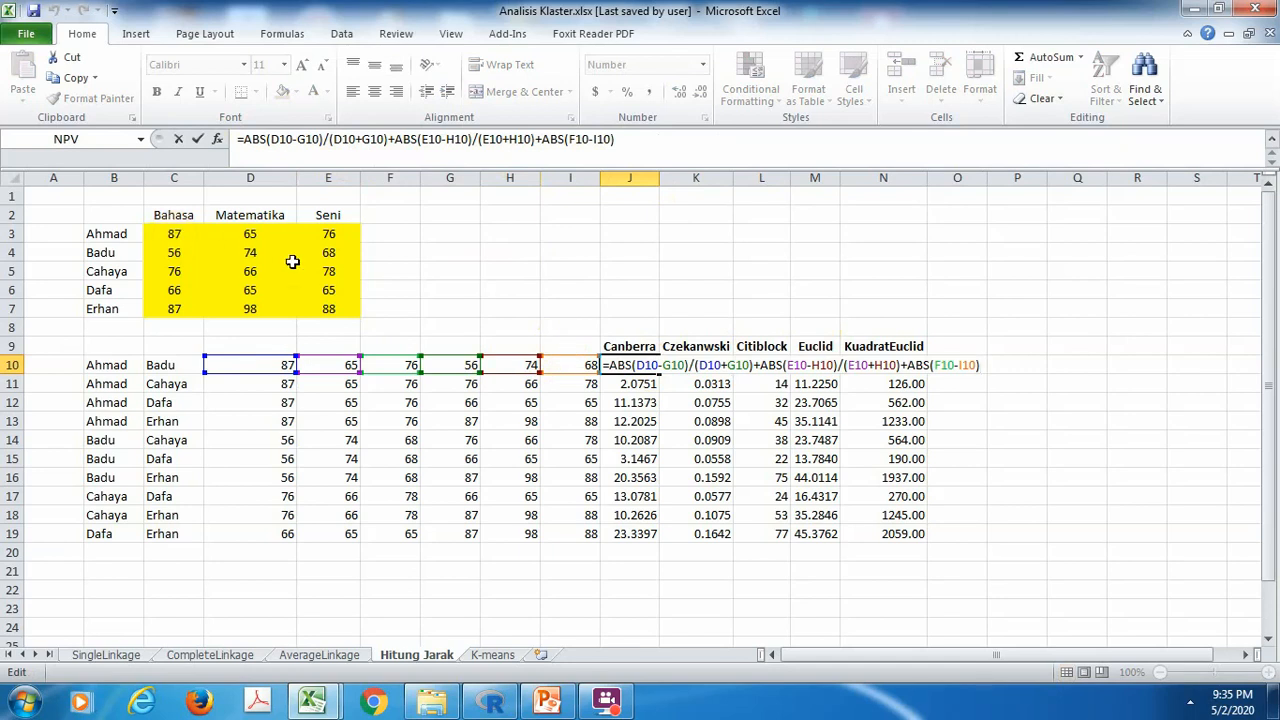
key("Return")
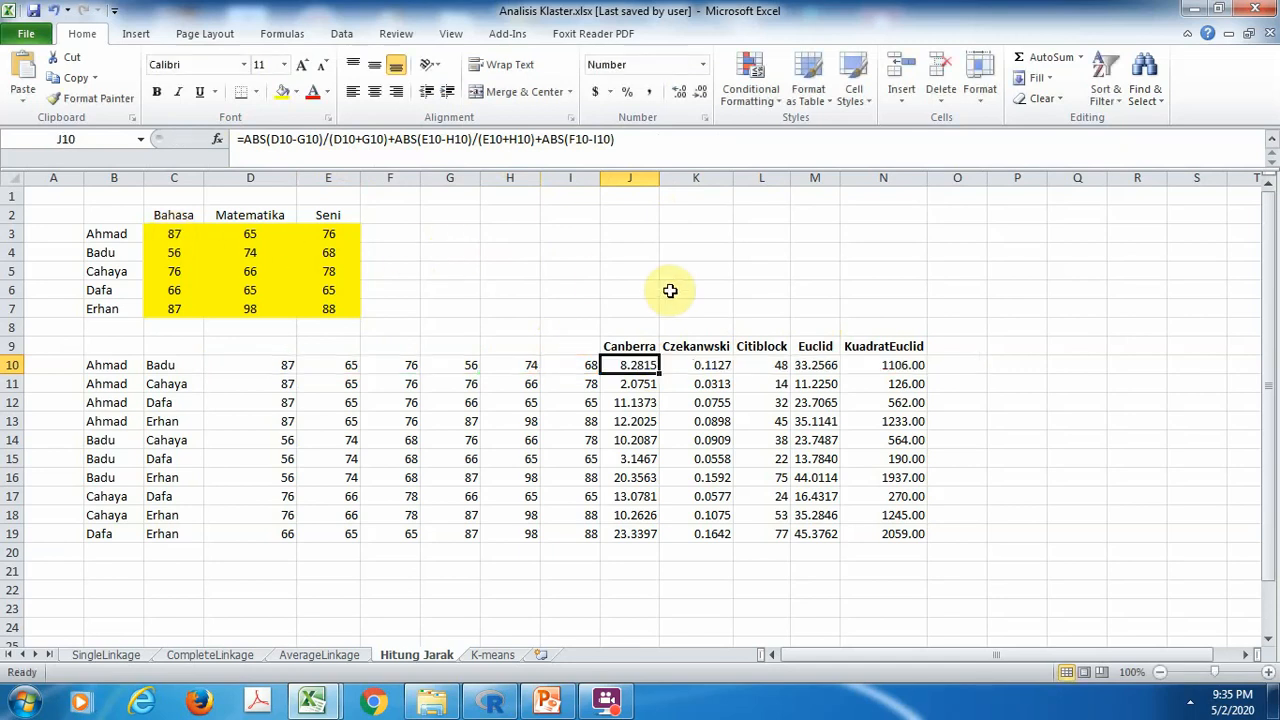
key("Right")
key("F2")
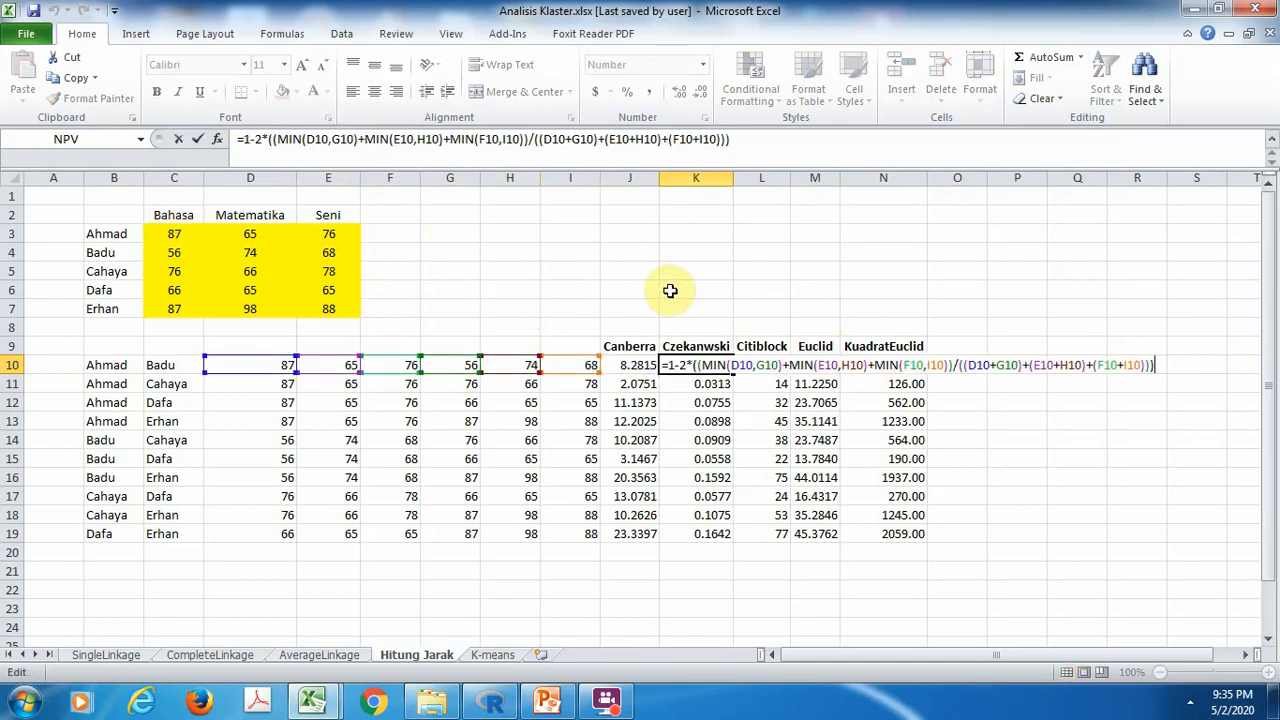
key("Return")
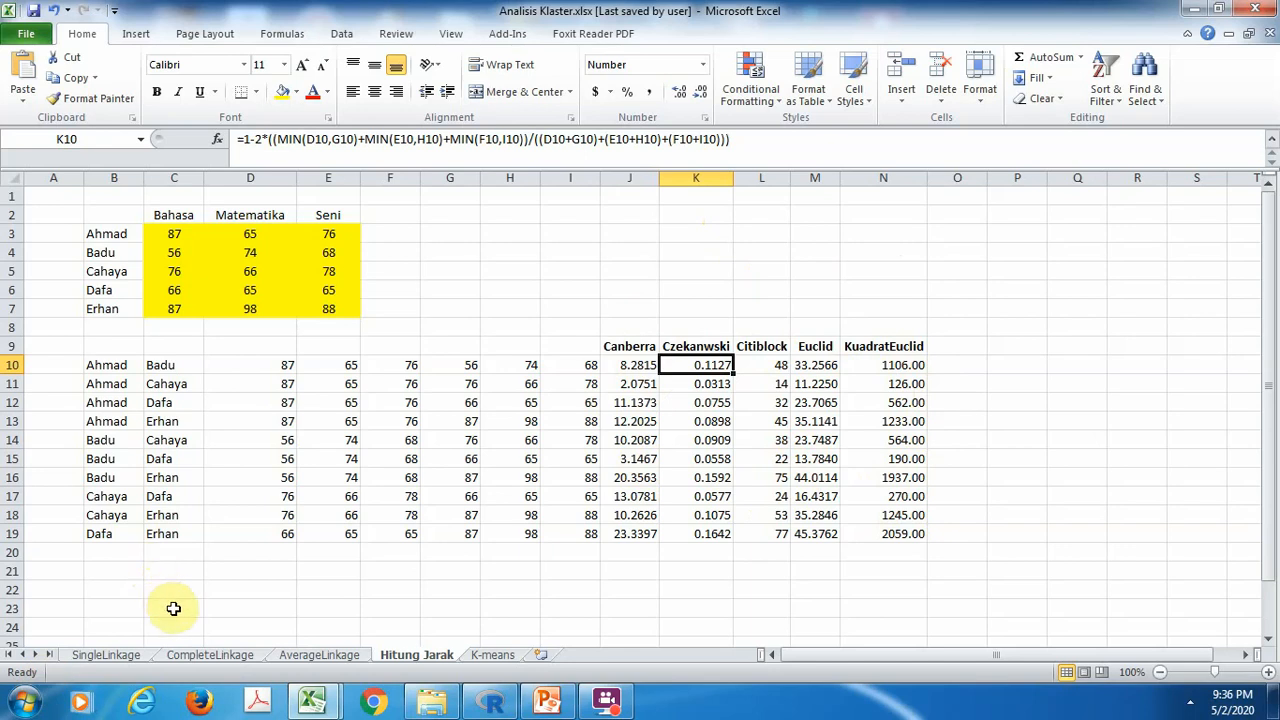
Review the SingleLinkage sheet's distance matrices down to the final one between clusters (1,3,5) and (2,4)
left_click(99, 657)
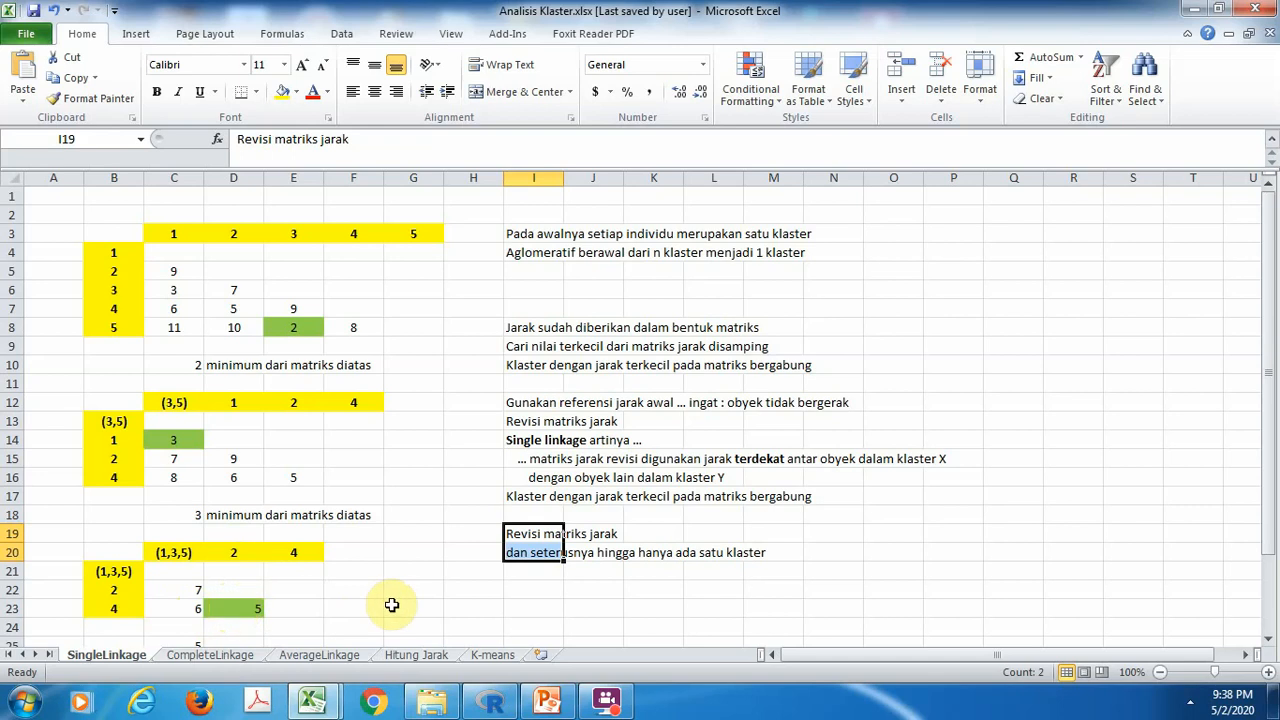
key("Down")
key("Down")
key("Down")
key("Down")
key("Down")
key("Down")
key("Down")
key("Down")
key("Down")
key("Down")
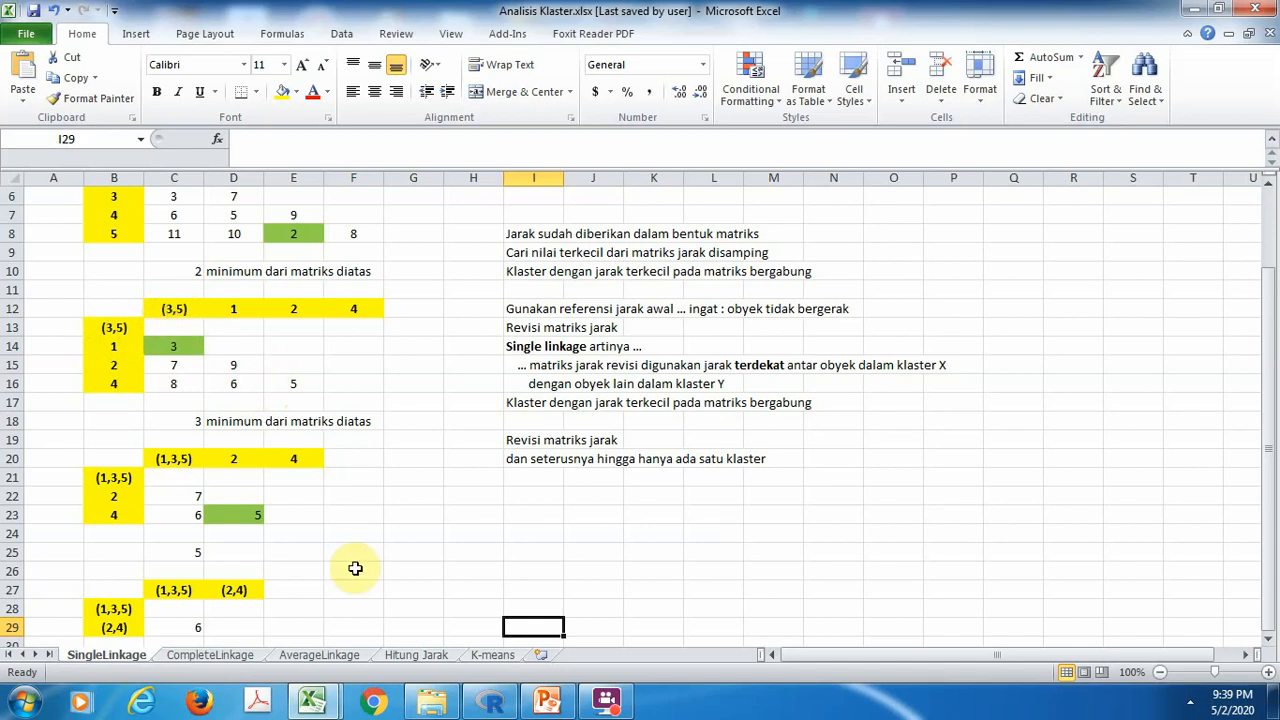
On the CompleteLinkage sheet, compare the initial distance matrix with the formula in C14 for the distance between (3,5) and 1
left_click(237, 657)
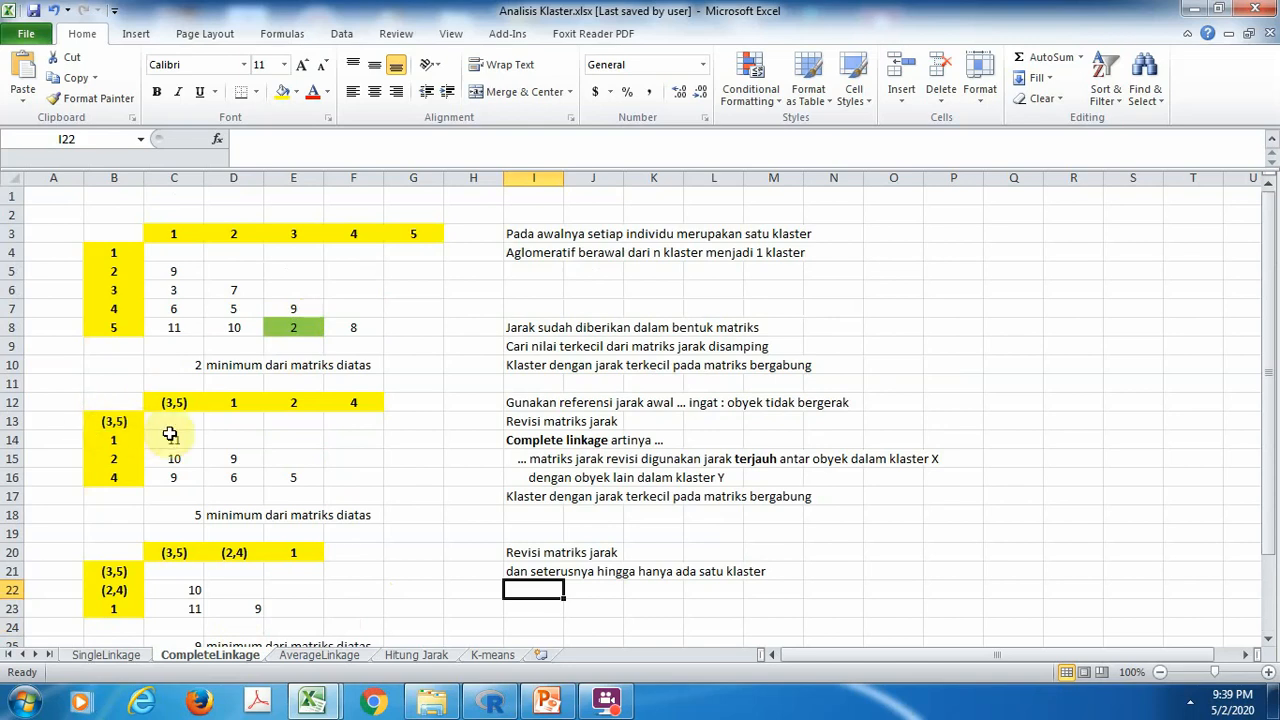
left_click_drag(300, 212, 295, 292)
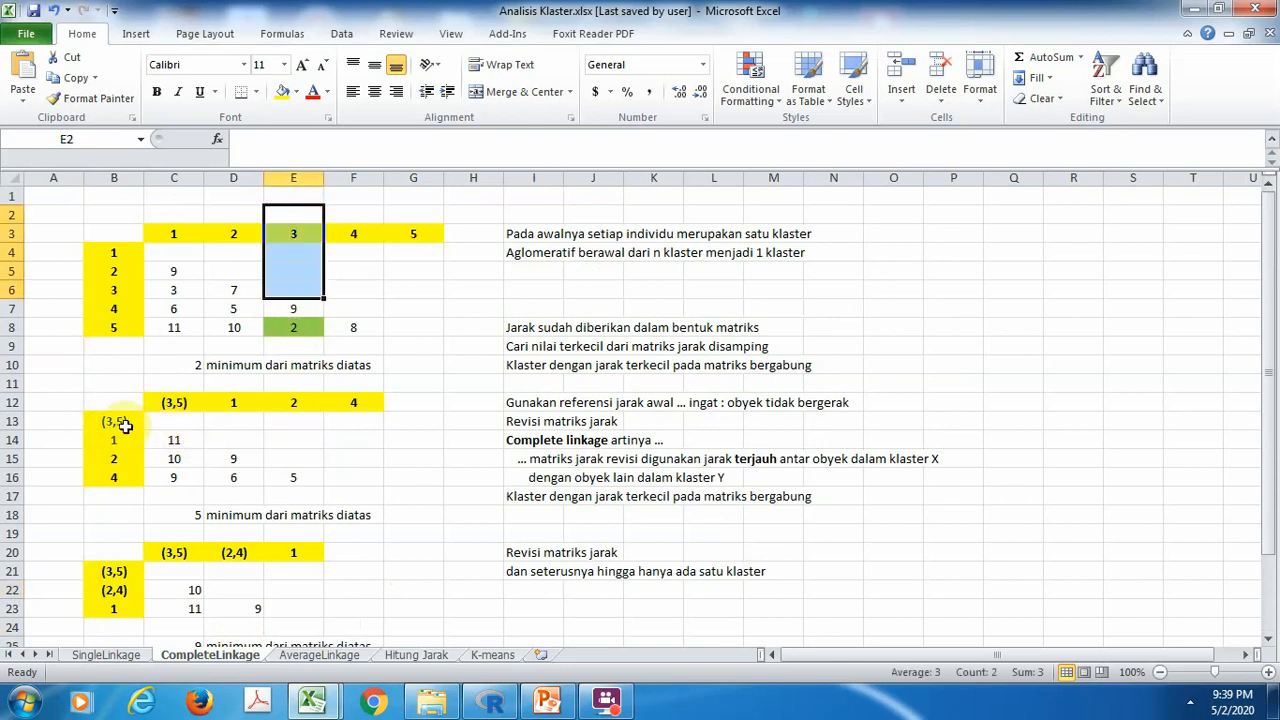
left_click(338, 437)
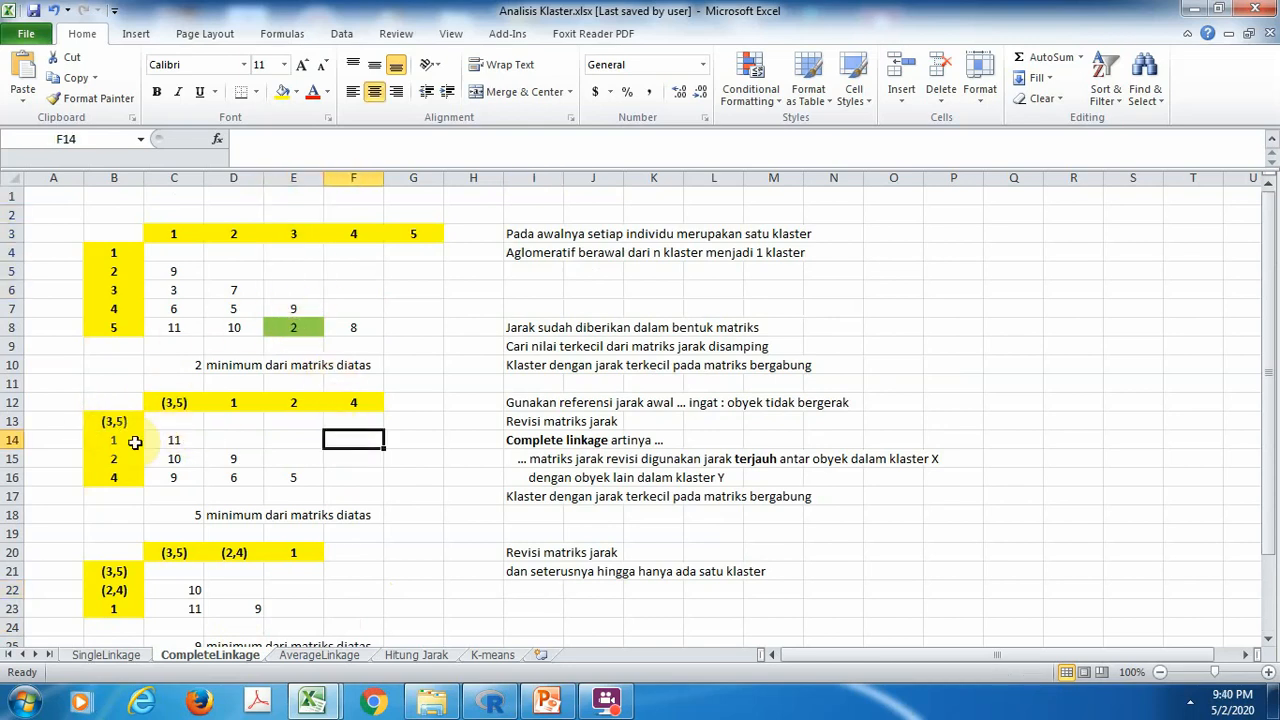
left_click(173, 271)
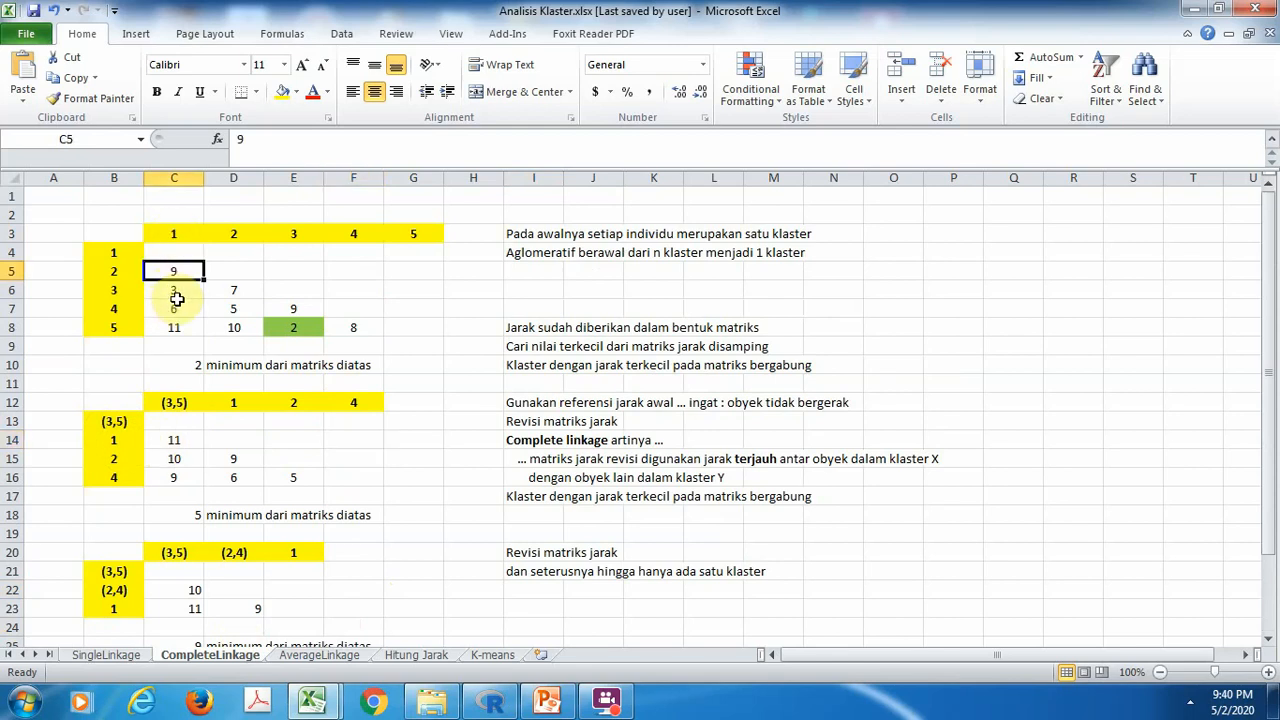
left_click(187, 440)
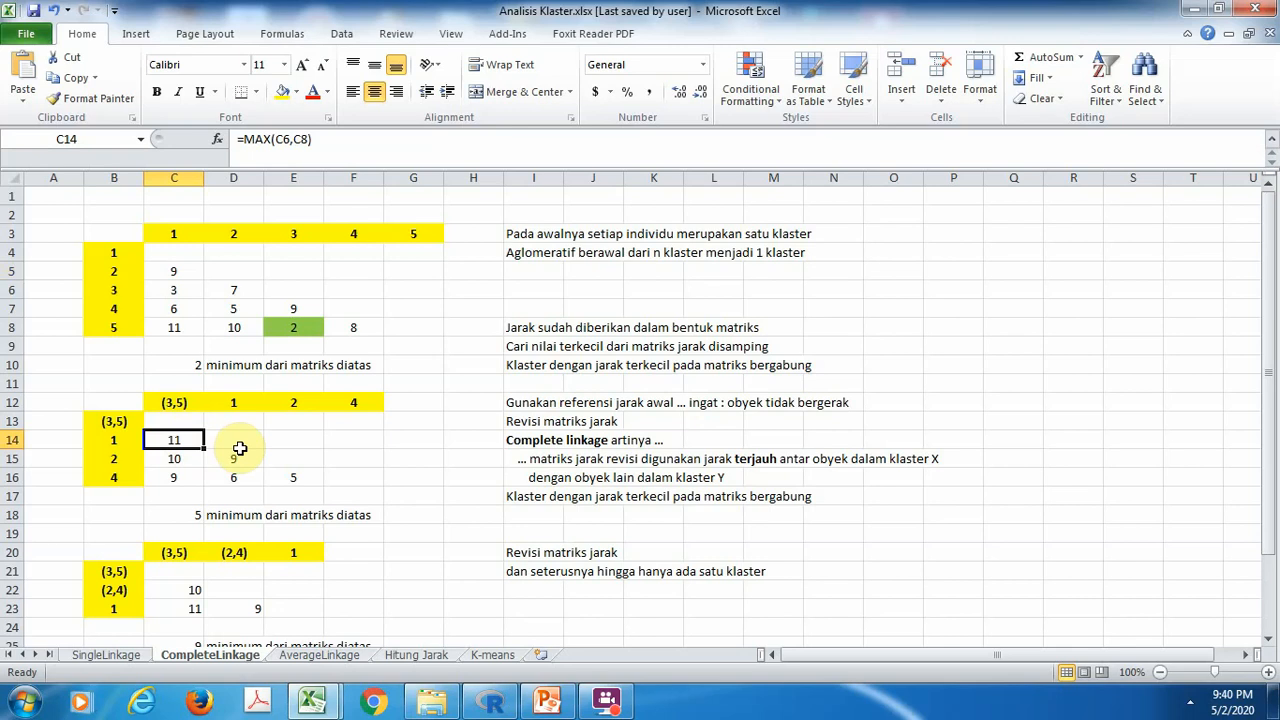
On the AverageLinkage sheet, trace the references of the averaging formulas in C14 and C15, leaving both unchanged
left_click(322, 655)
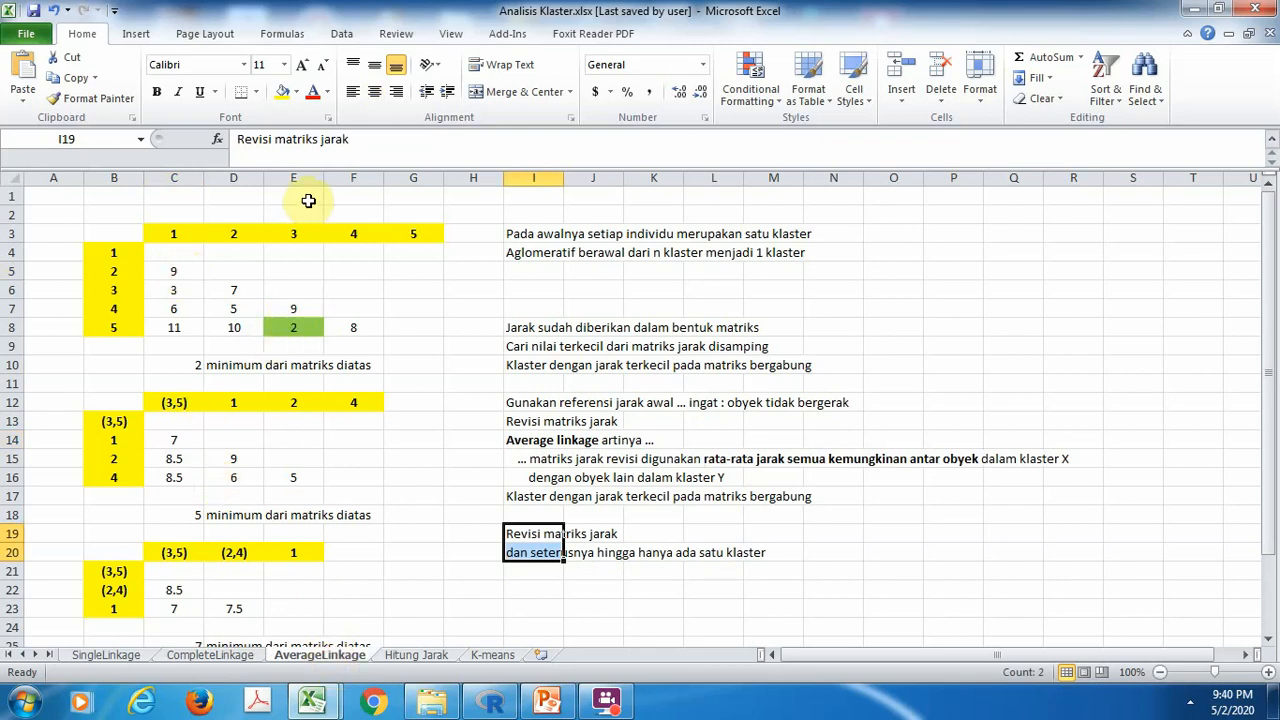
left_click(171, 441)
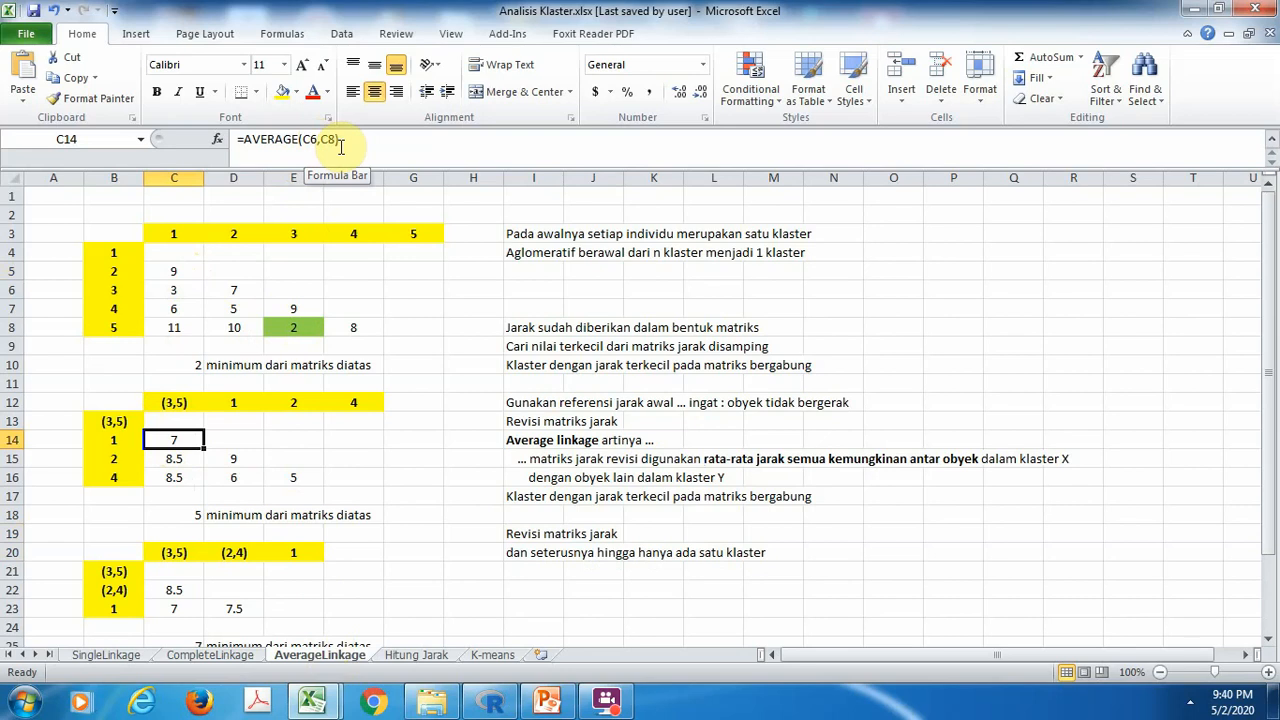
left_click(340, 147)
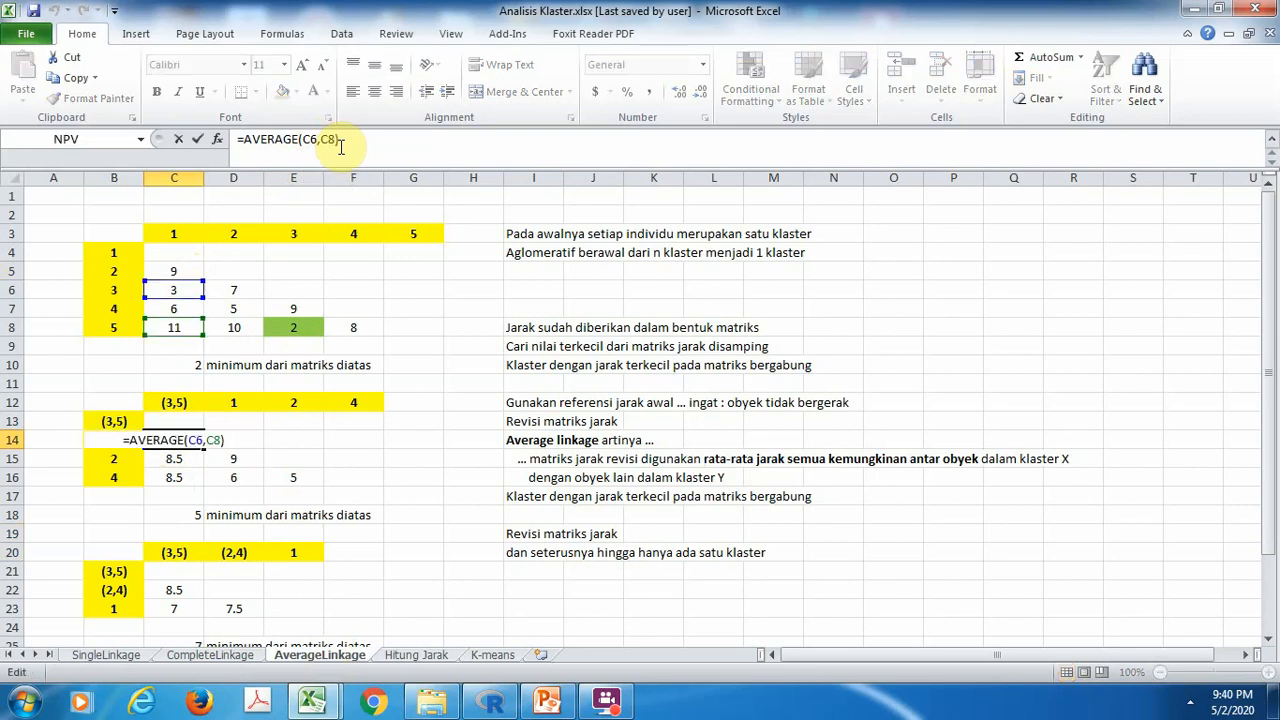
key("Escape")
left_click(178, 461)
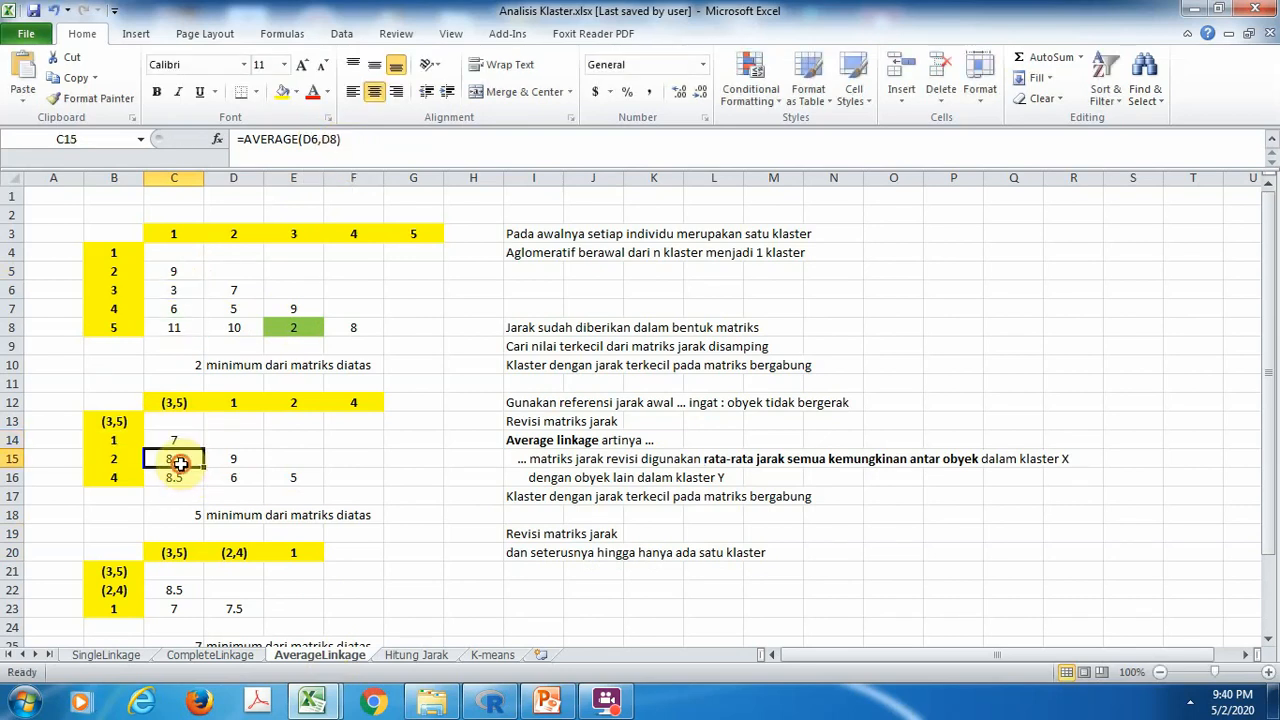
double_click(179, 461)
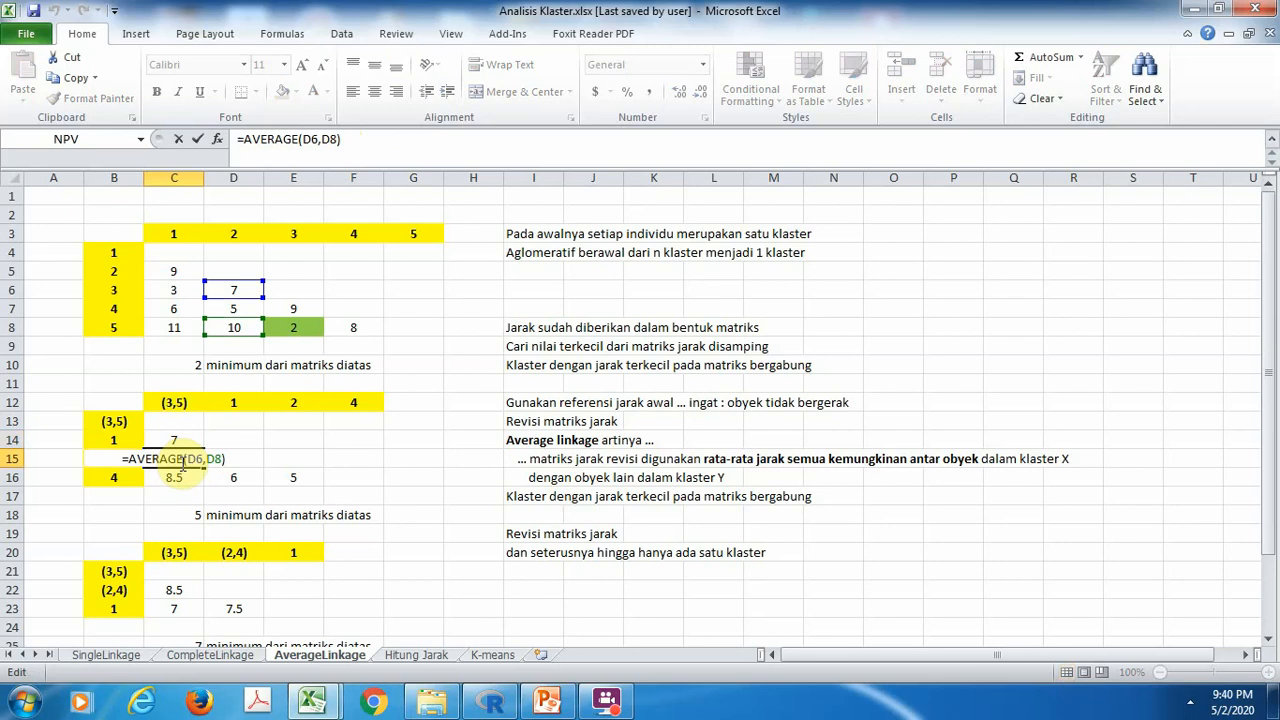
key("Escape")
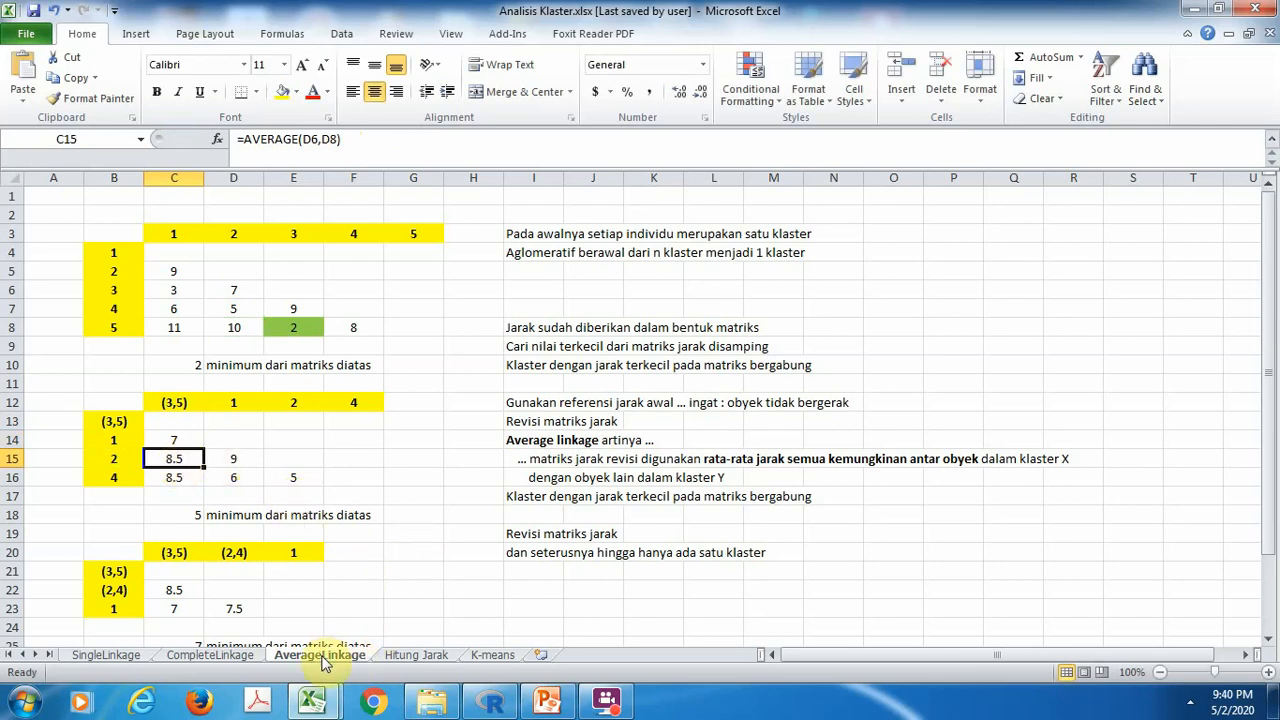
left_click(403, 539)
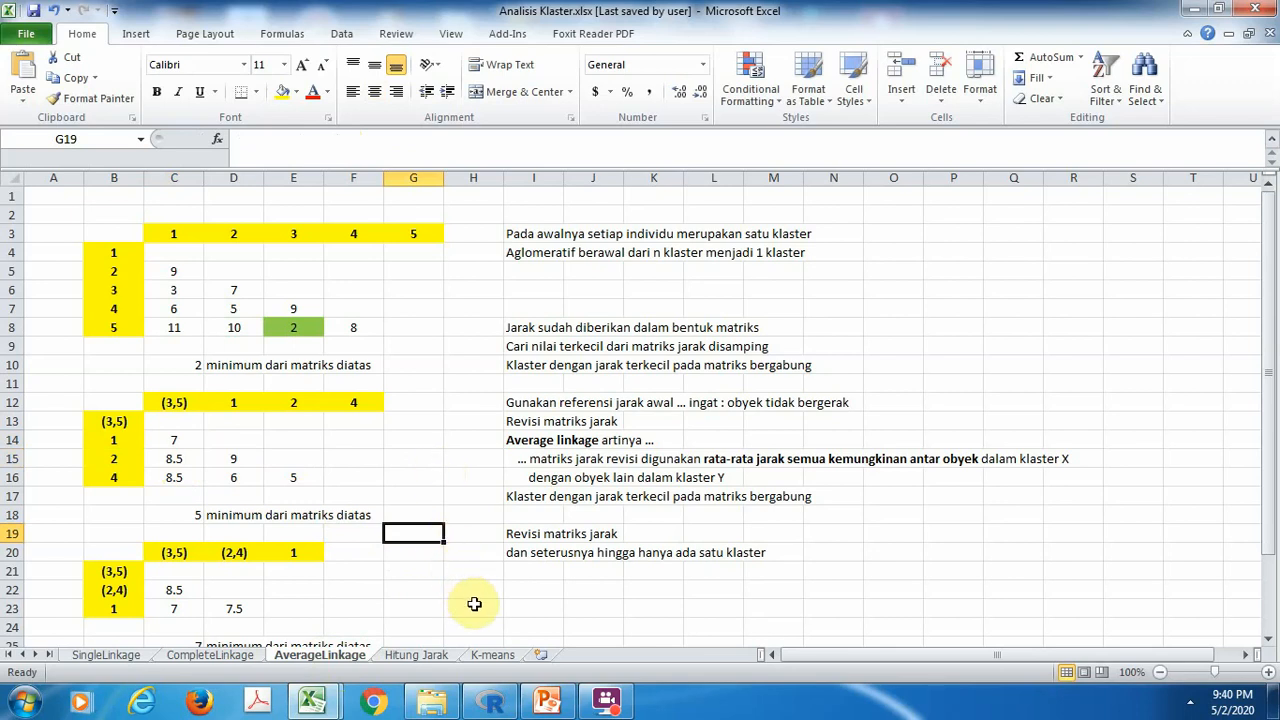
Open the K-means sheet and examine the data points at its start and in the scatter chart
left_click(492, 655)
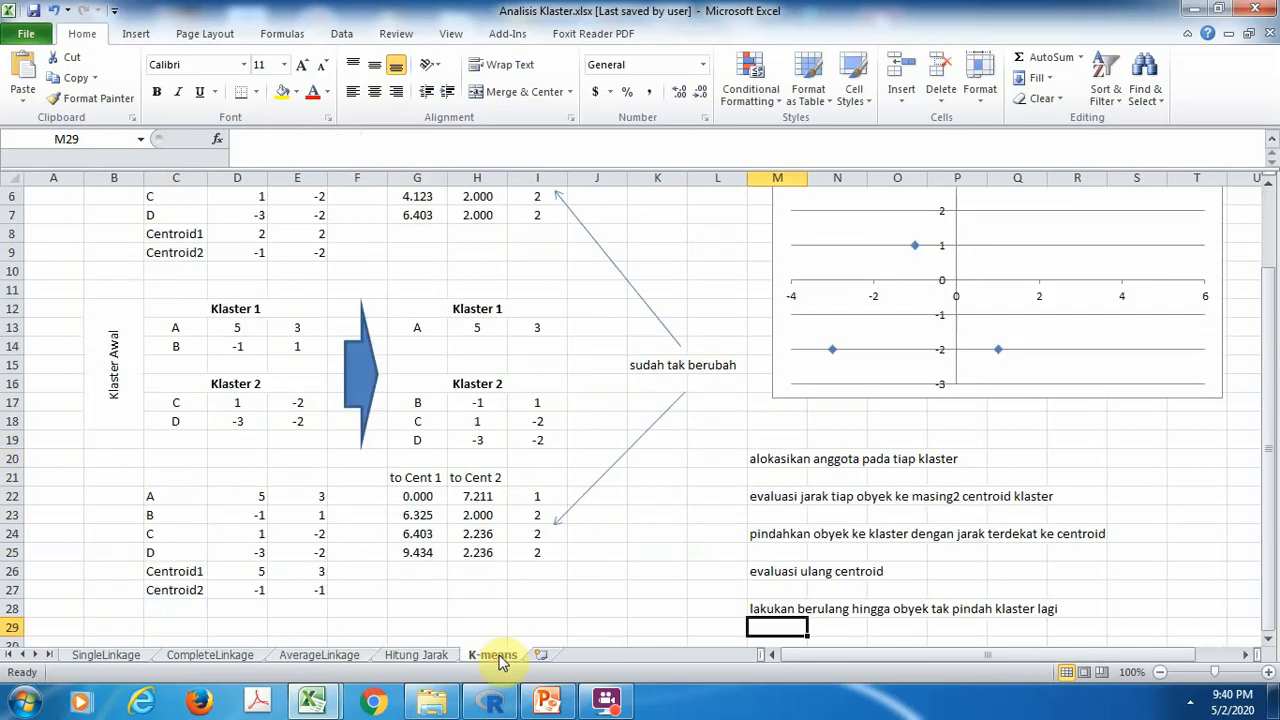
left_click(372, 249)
key("Up")
key("Up")
key("Up")
key("Up")
key("Up")
key("Up")
key("Up")
key("Up")
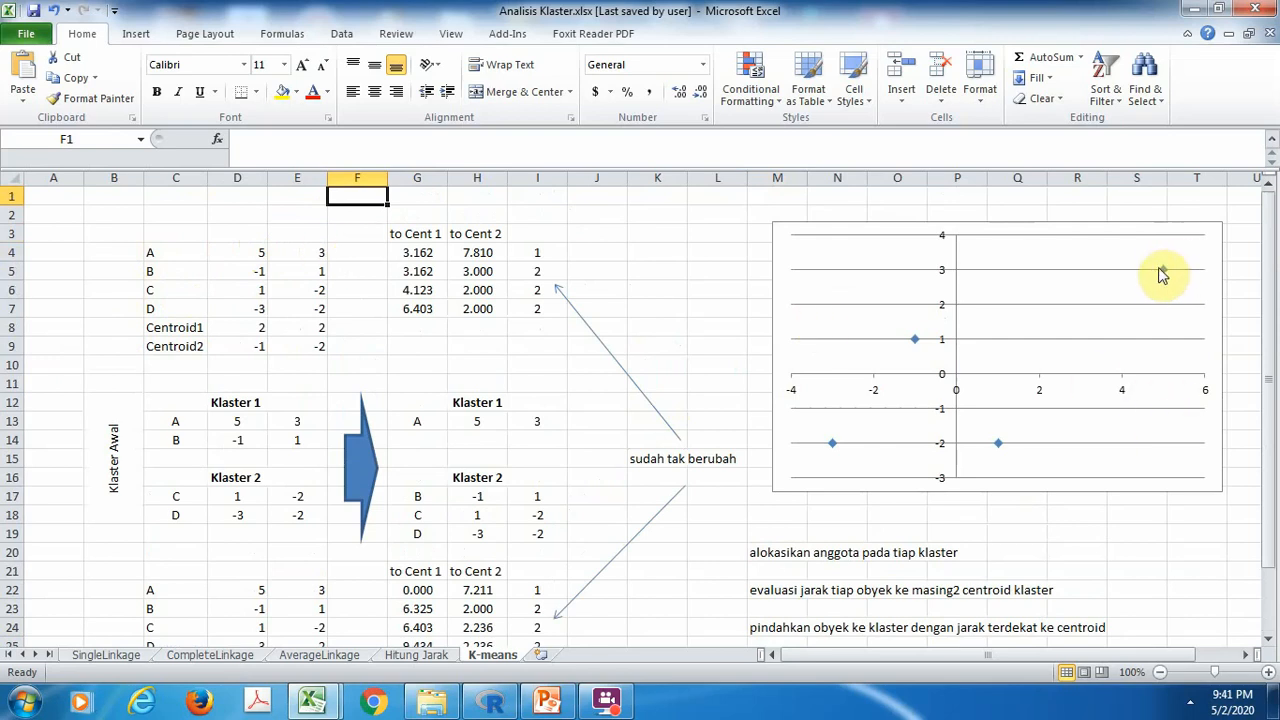
mouse_move(1165, 275)
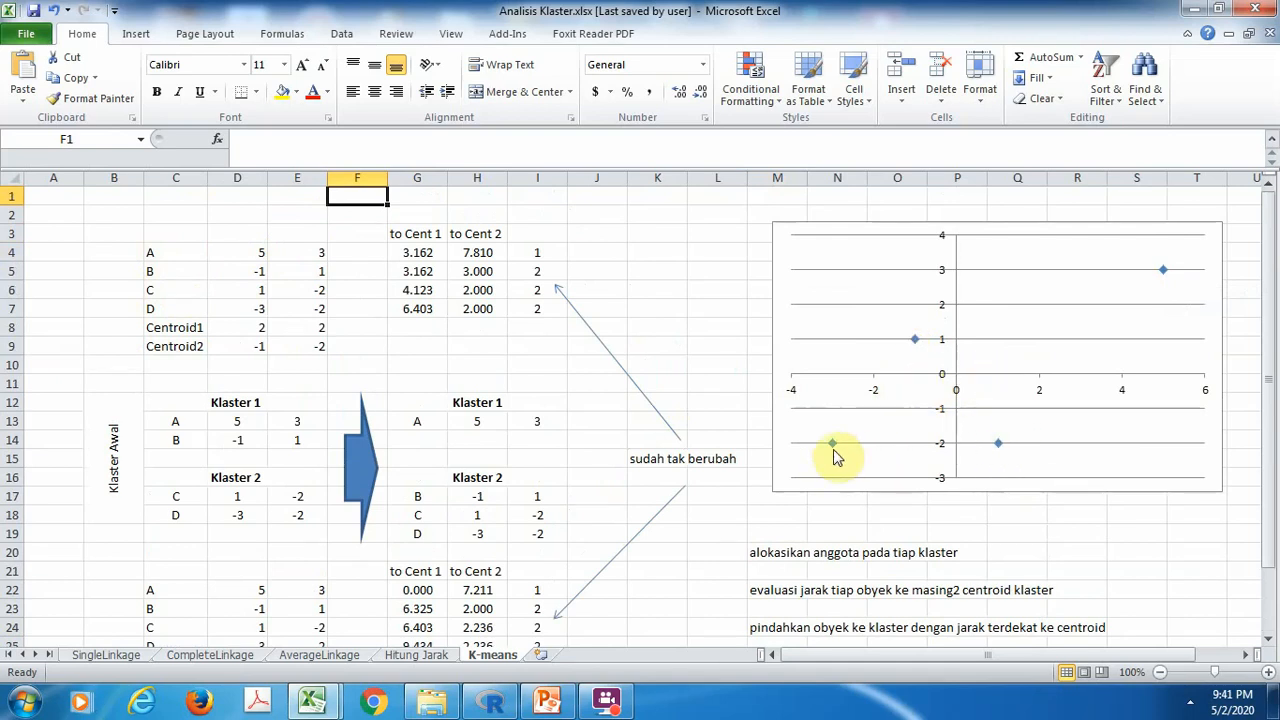
mouse_move(833, 455)
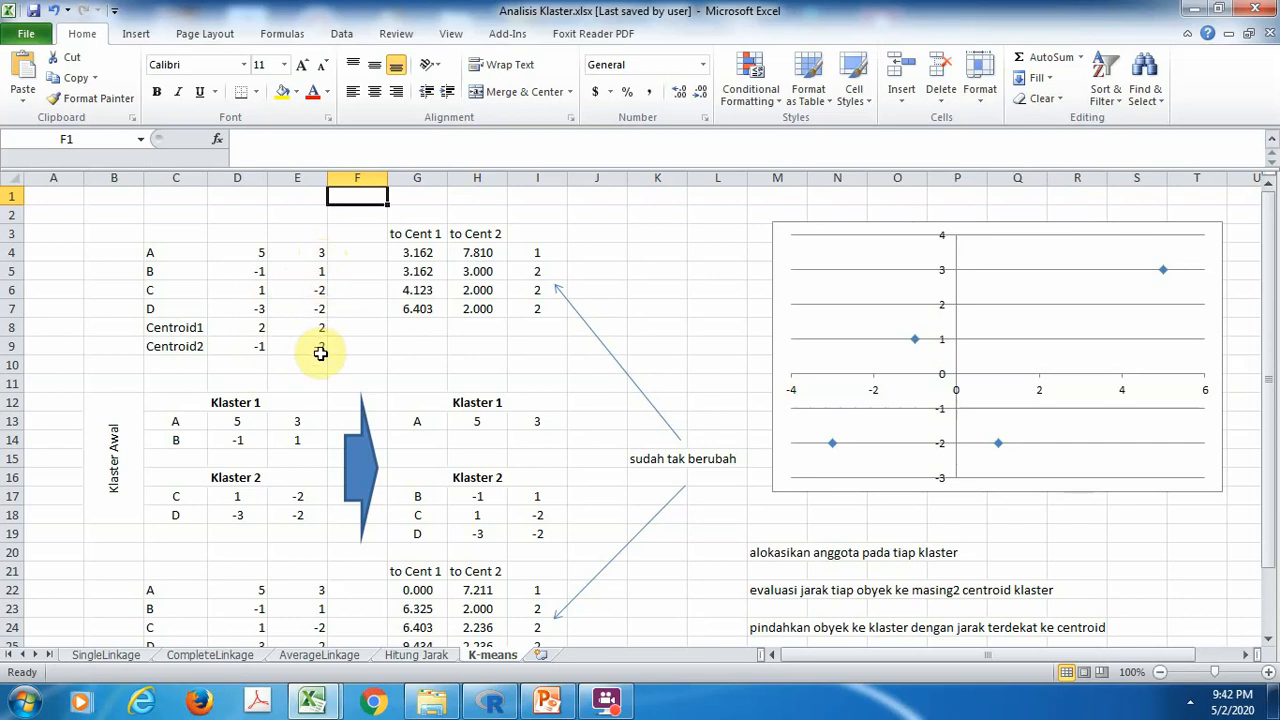
left_click(916, 442)
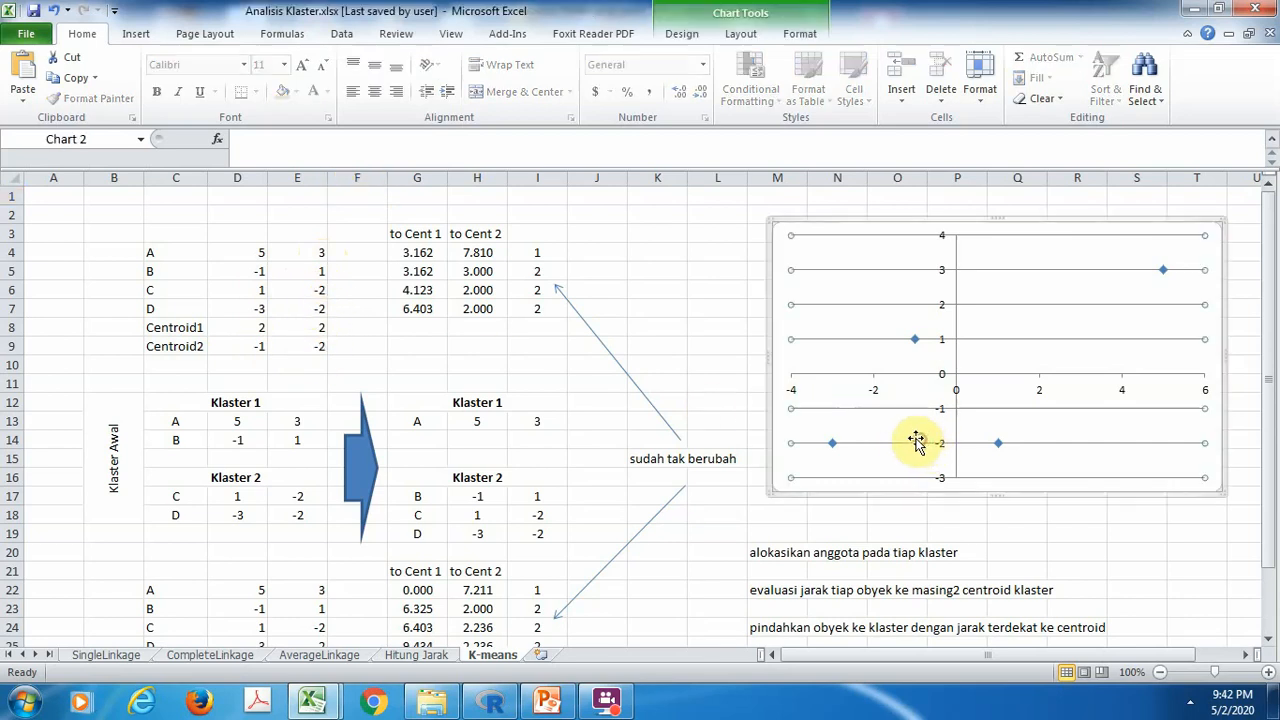
On the K-means sheet, relate the chart to its source data and examine the centroid distance formulas in G6, H6, H4 and the assignment formula in I4
double_click(736, 340)
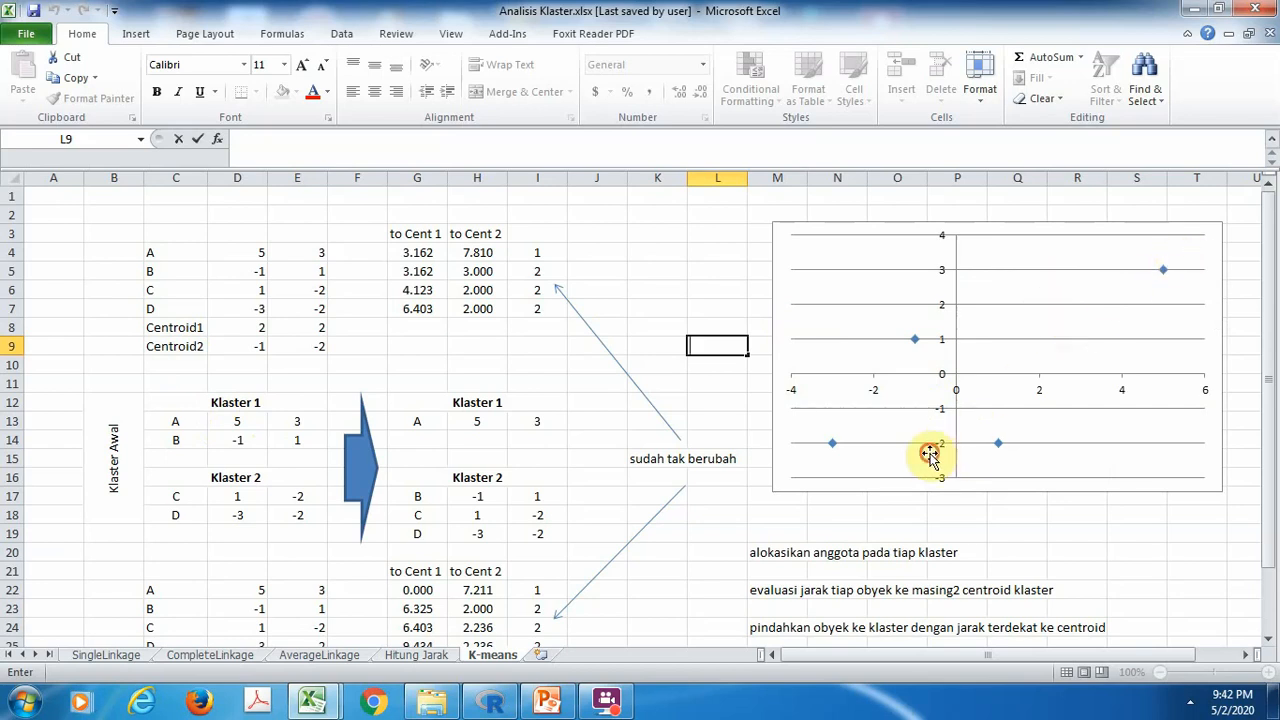
left_click(928, 455)
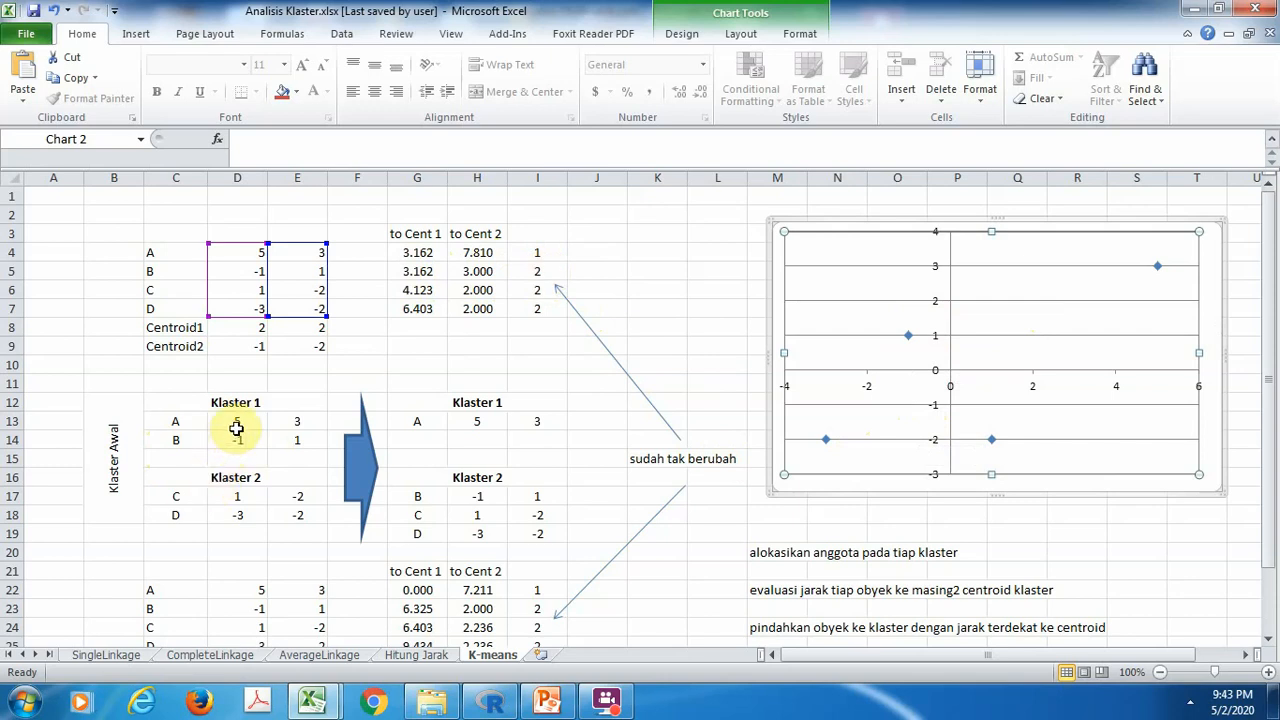
left_click(424, 292)
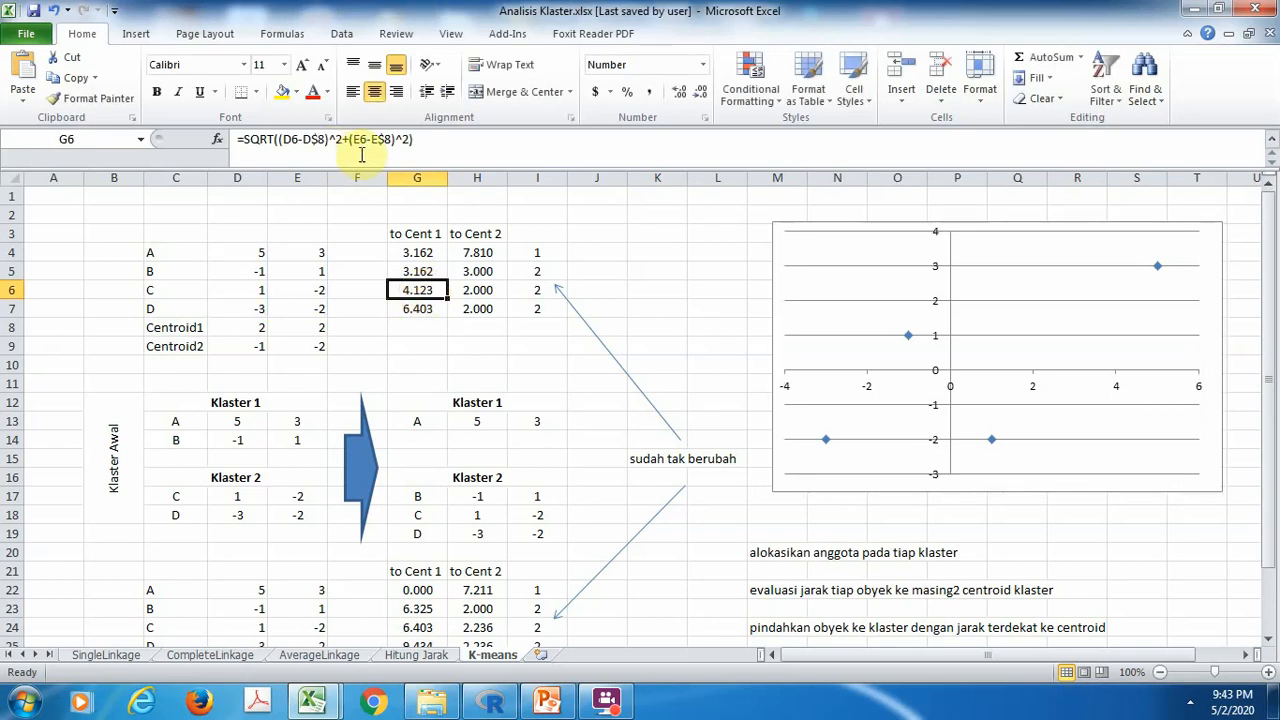
left_click(492, 289)
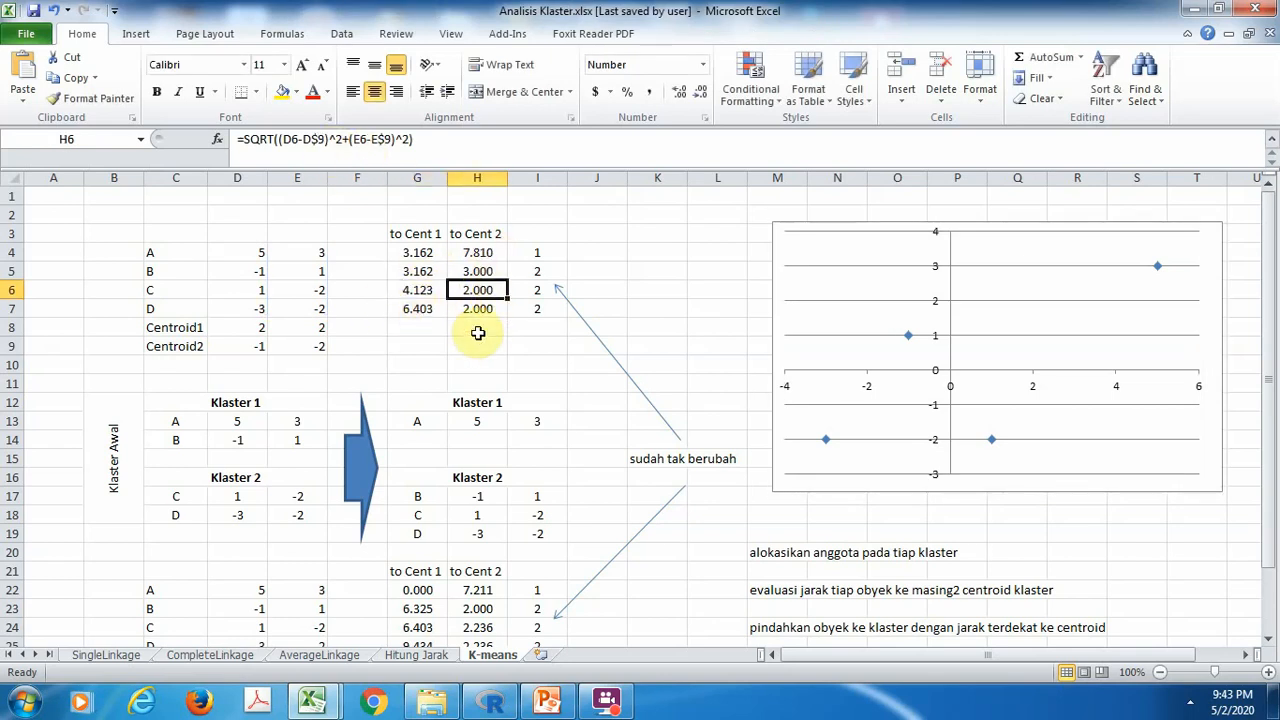
left_click(466, 253)
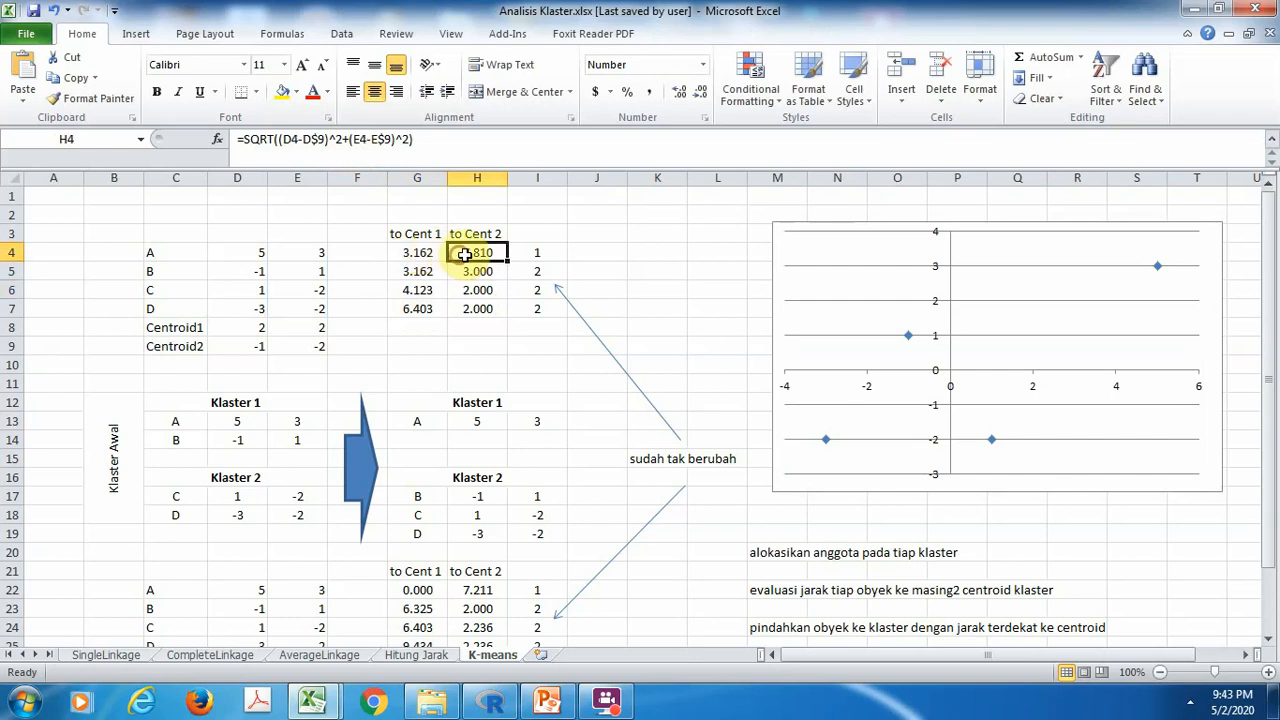
left_click(537, 257)
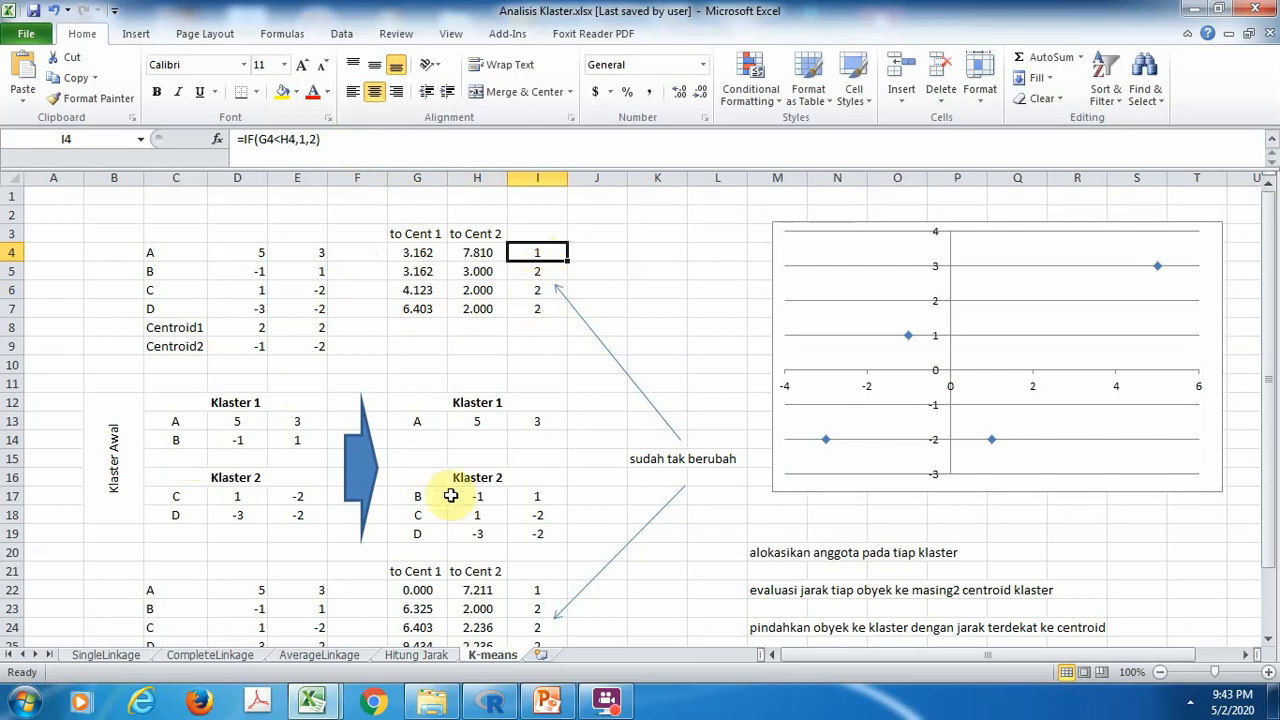
Compare the regrouped clusters in rows 12 to 19 with the second round of centroid distances in rows 21 to 27
left_click(412, 428)
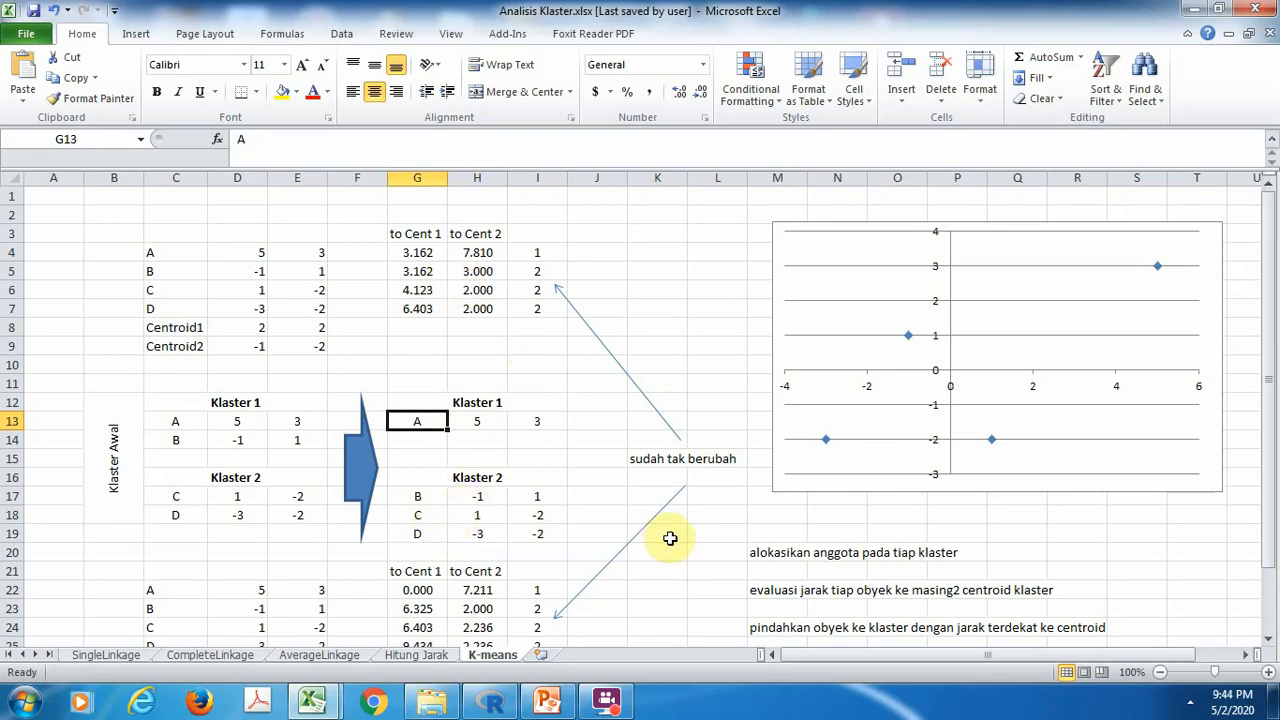
left_click(1266, 643)
left_click(1266, 643)
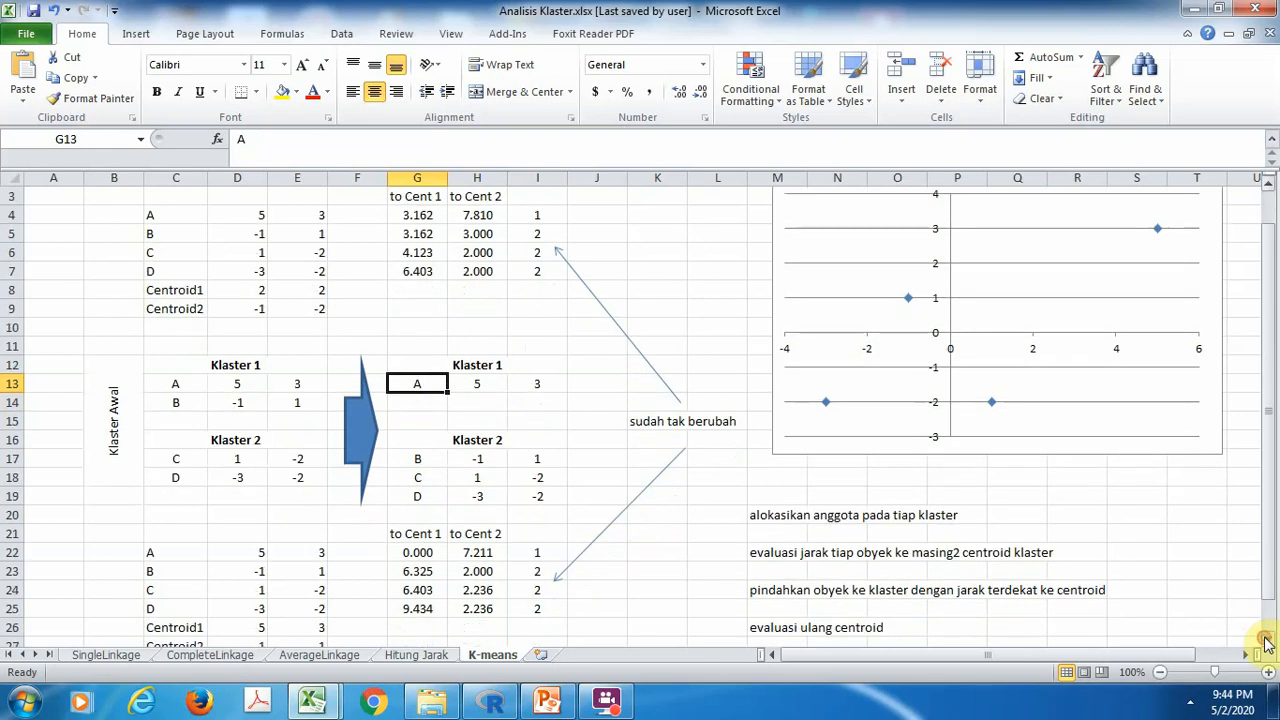
left_click(1266, 643)
left_click(1266, 643)
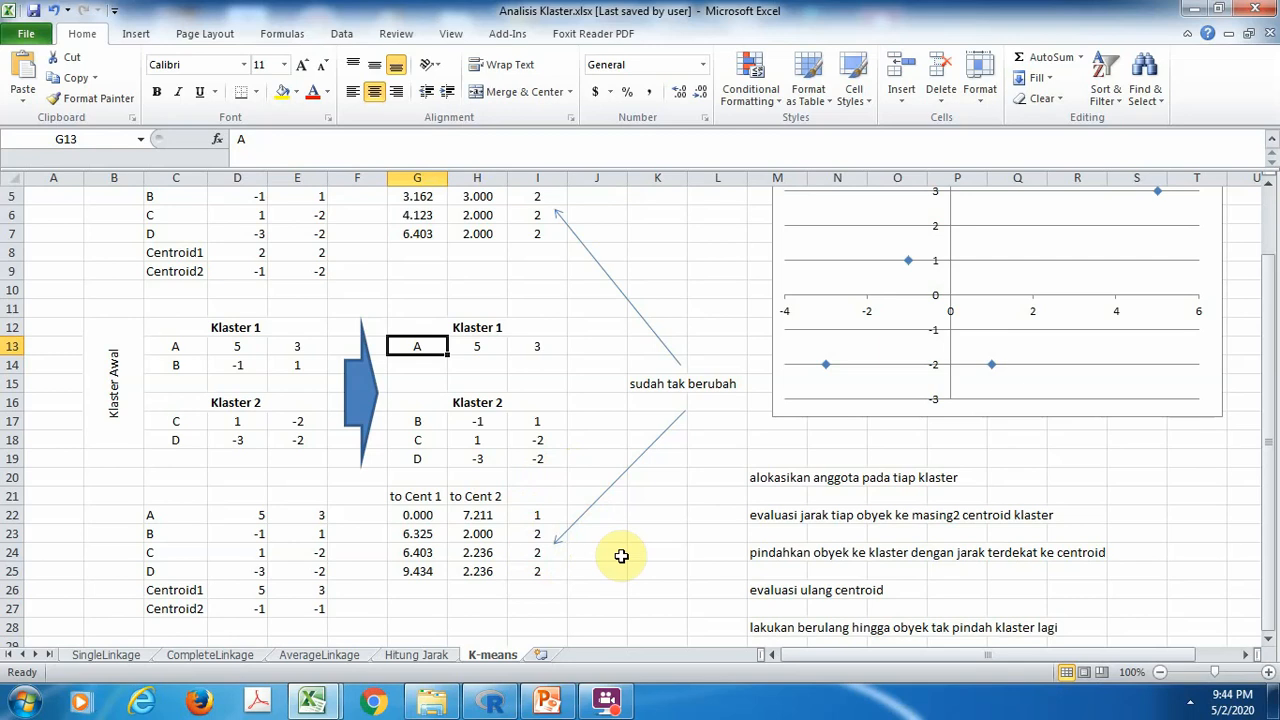
left_click_drag(621, 556, 652, 549)
left_click(655, 532)
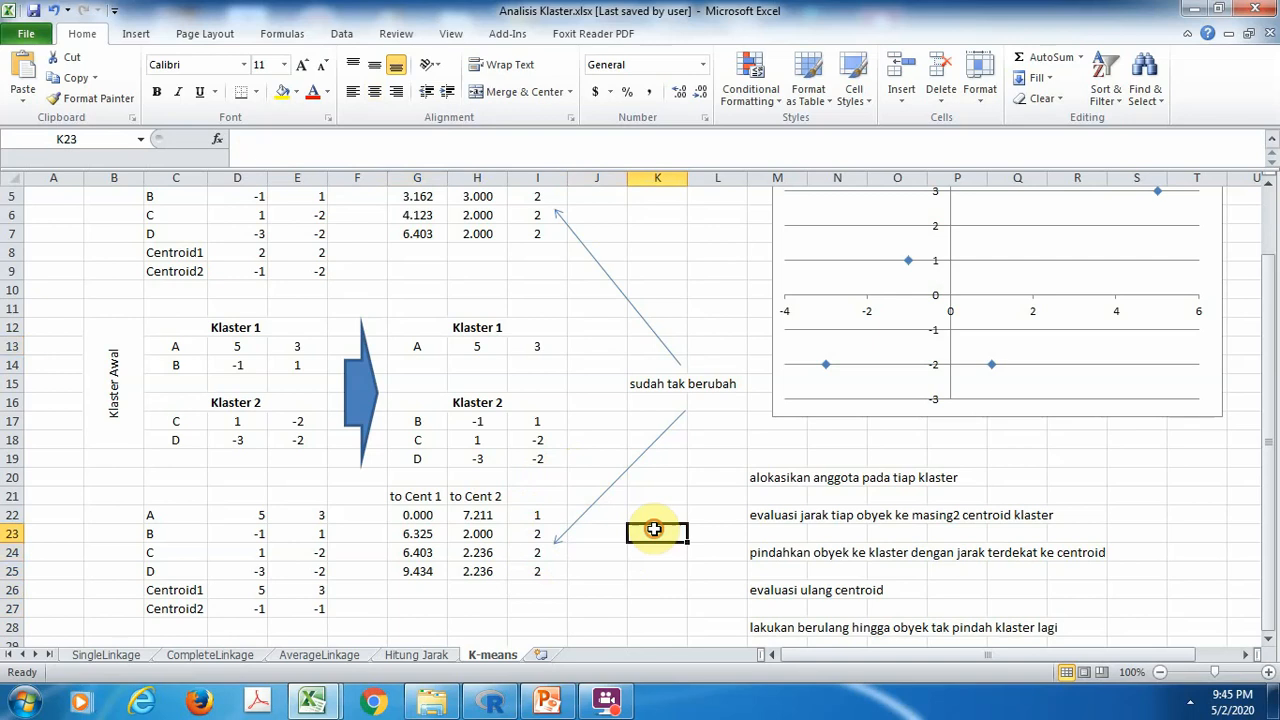
Switch to RGui and run the script lines that set the working directory to D:\\ and load tidyverse, cluster, factoextra and dendextend
left_click(494, 702)
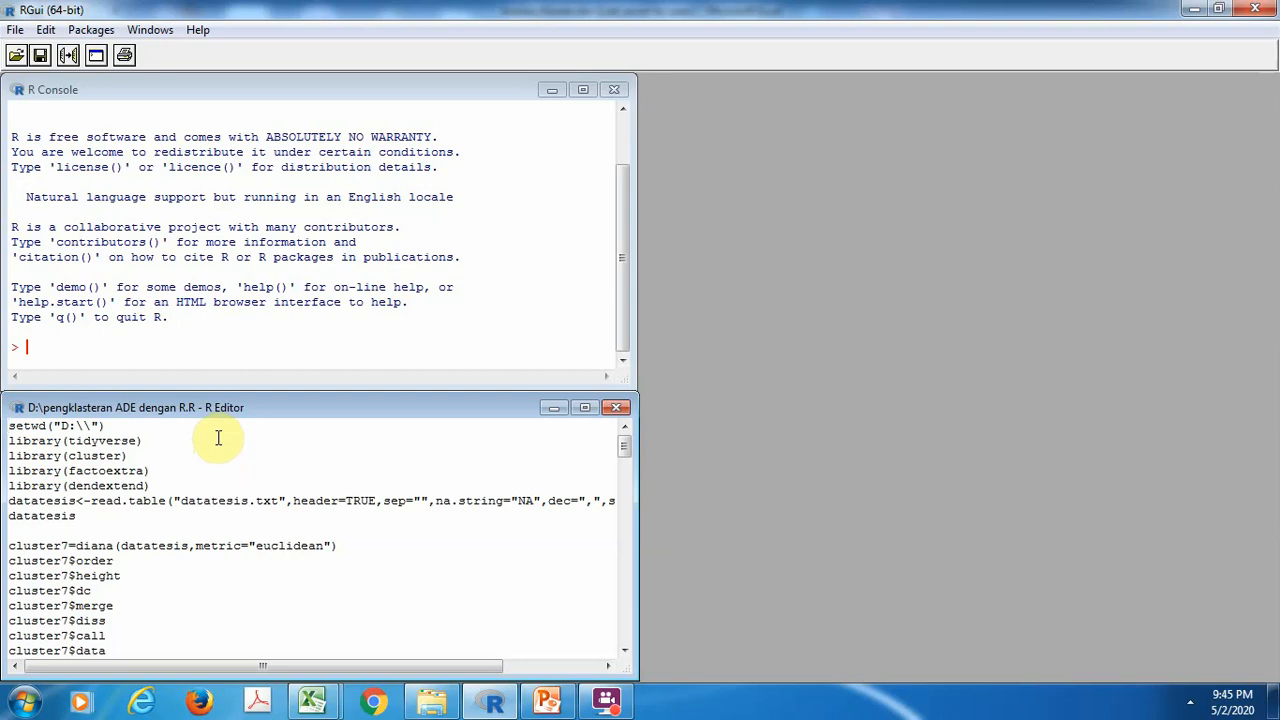
key("ctrl+r")
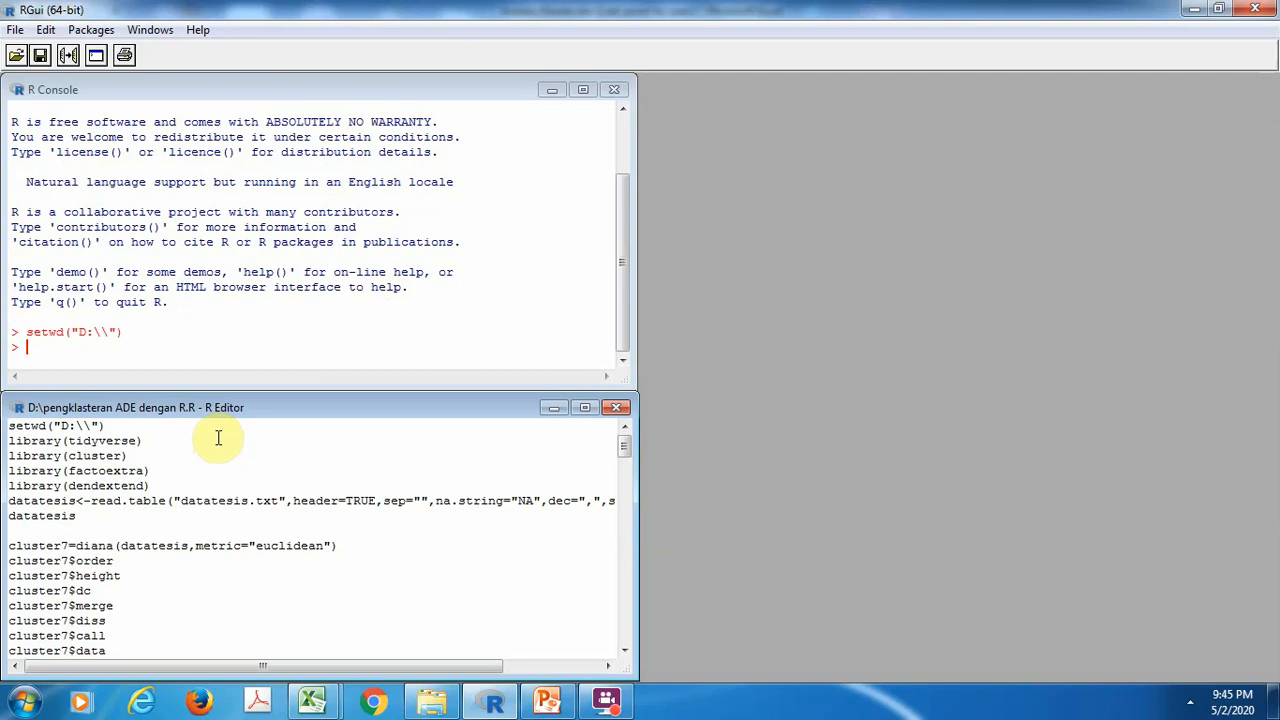
key("ctrl+r")
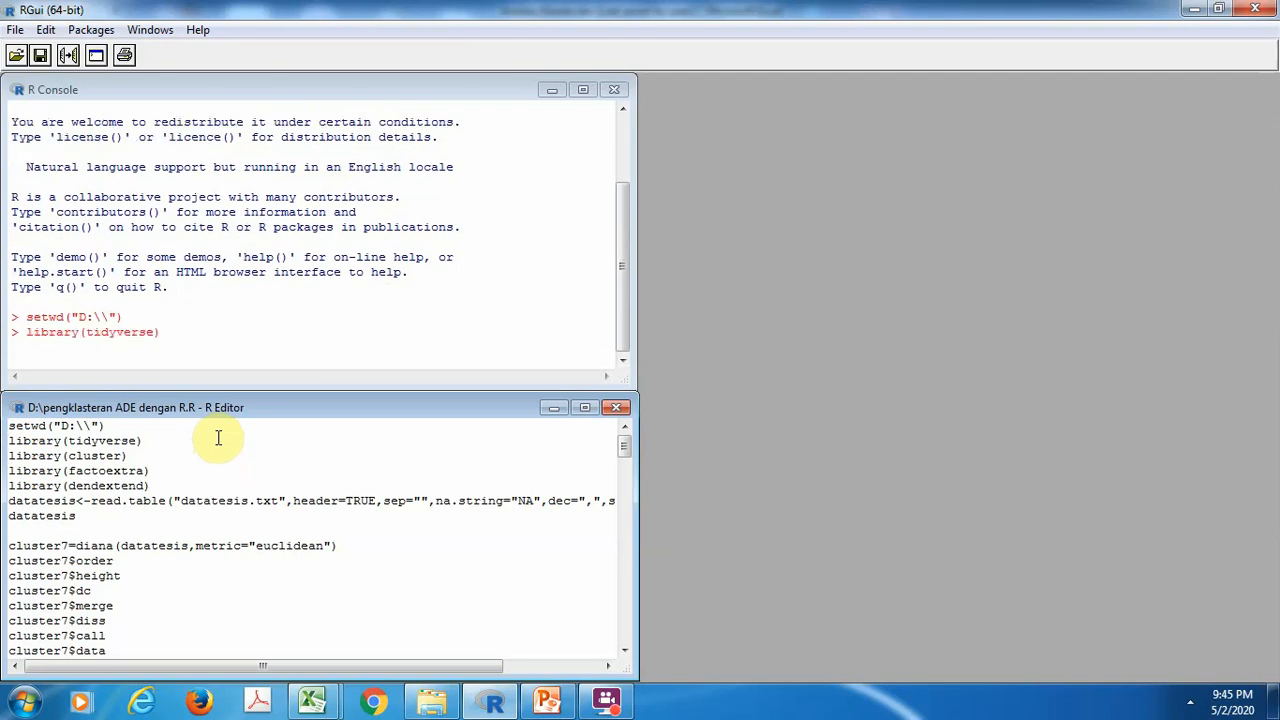
key("ctrl+r")
key("ctrl+r")
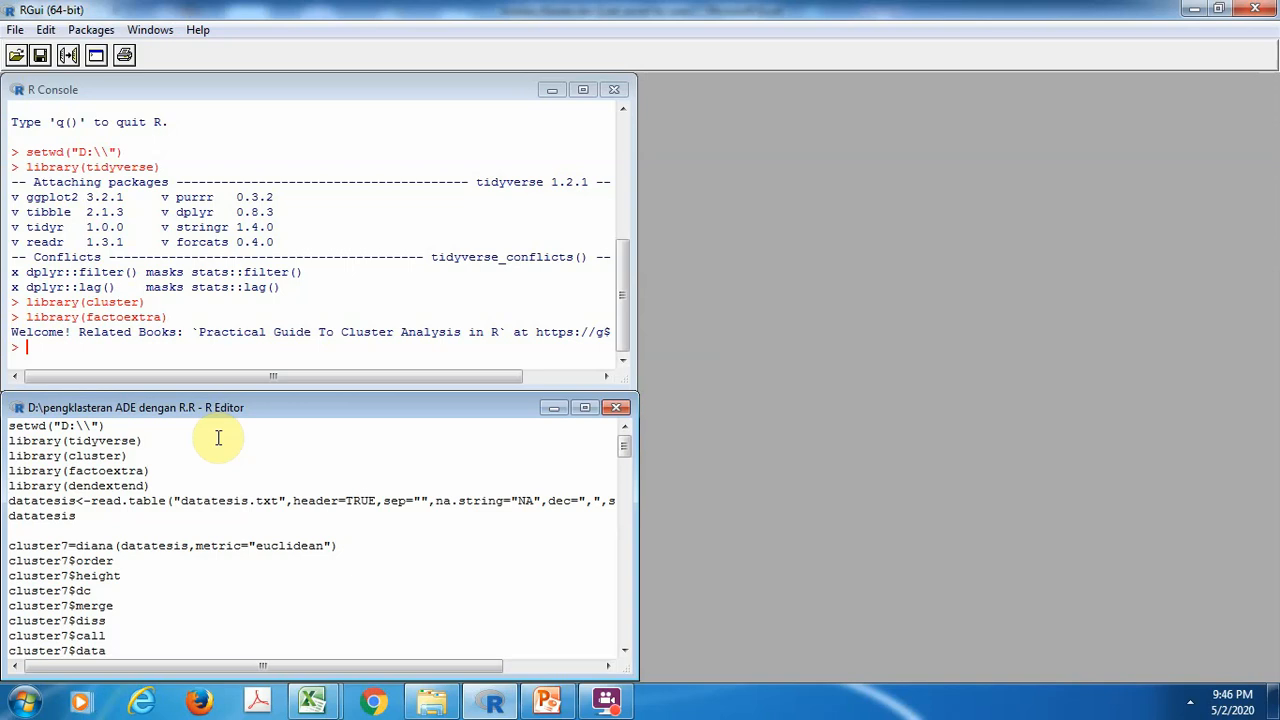
key("ctrl+r")
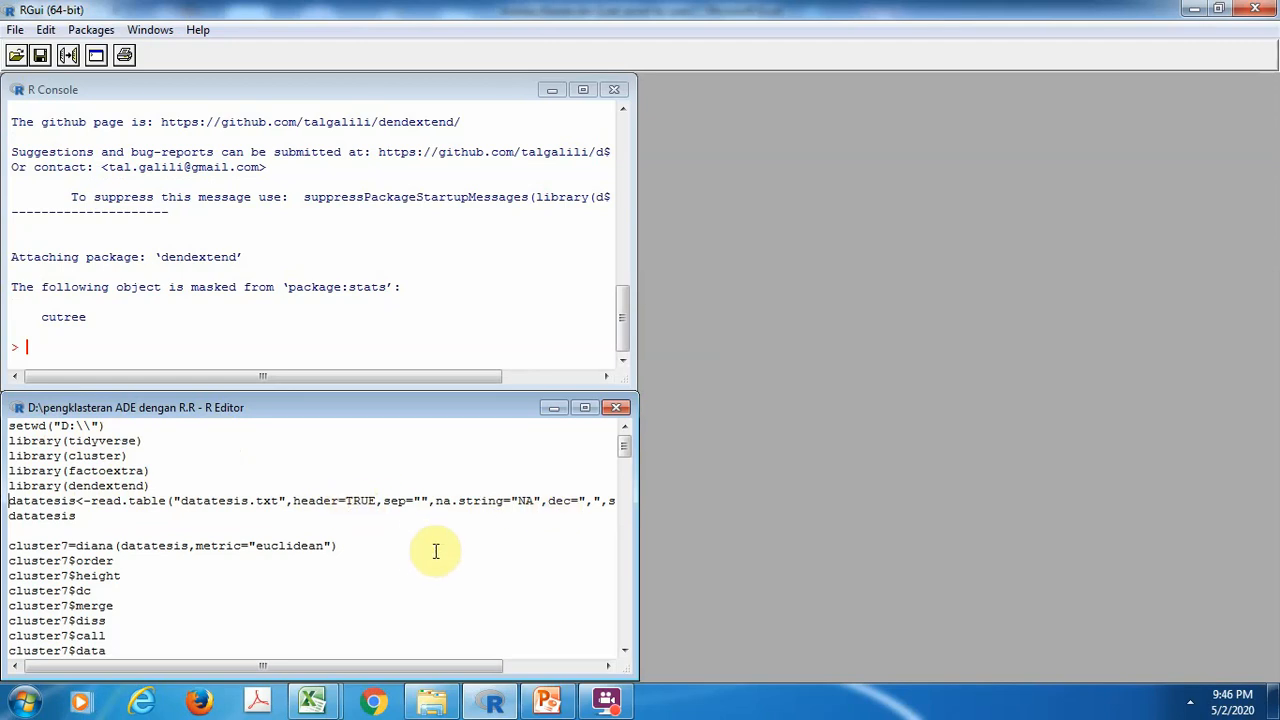
Run the lines that read datatesis.txt into datatesis and print it, and review the table's columns and first provinces in the console
mouse_move(634, 513)
left_mouse_down()
mouse_move(875, 540)
mouse_move(749, 549)
mouse_move(640, 537)
left_mouse_up()
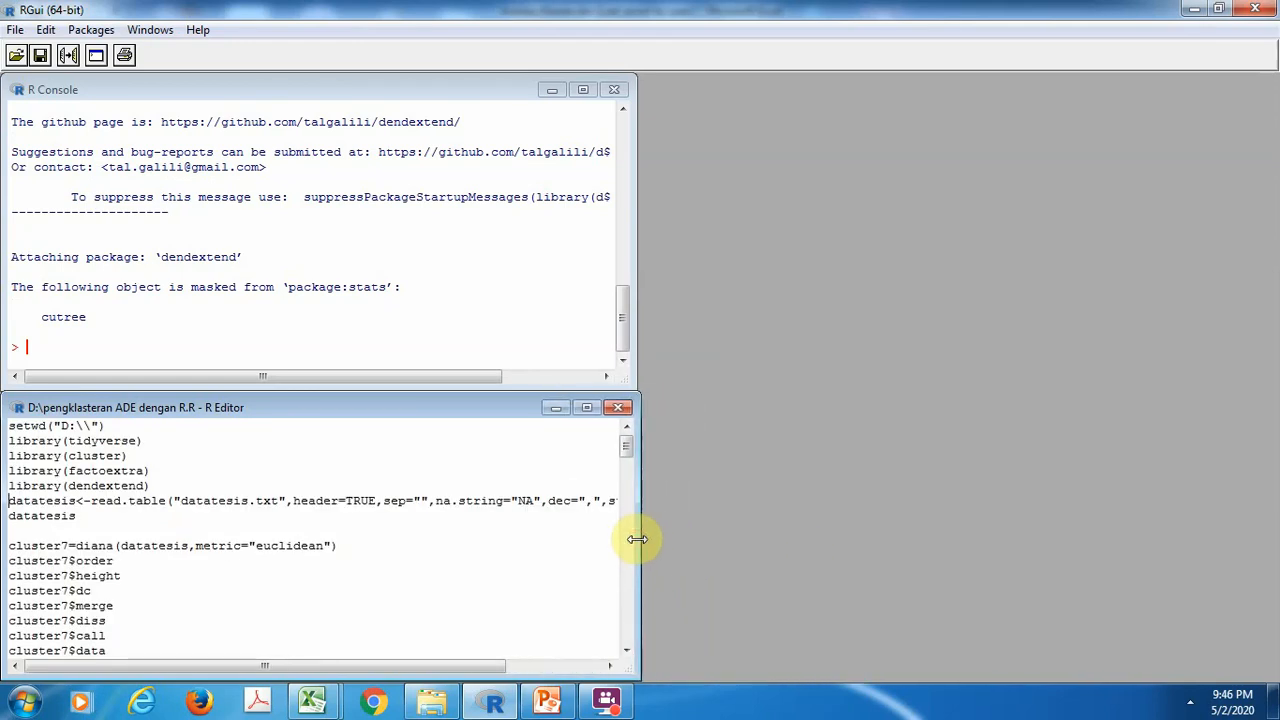
key("ctrl+r")
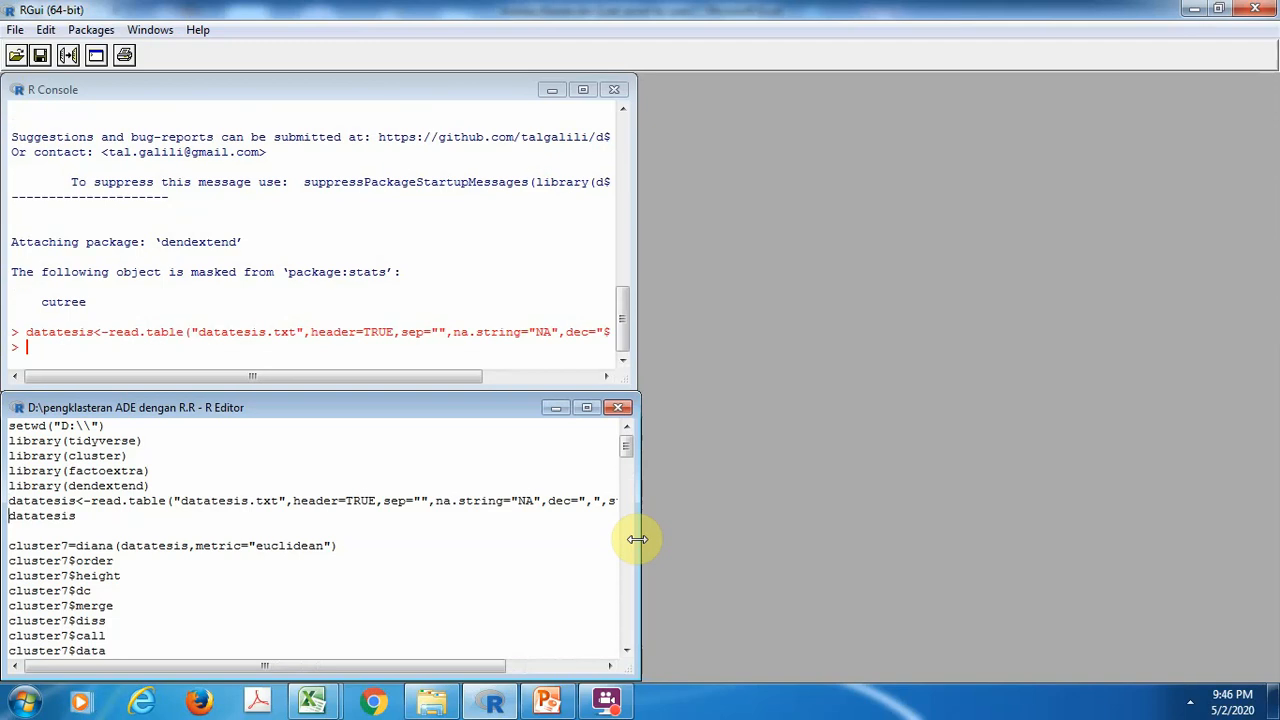
key("ctrl+r")
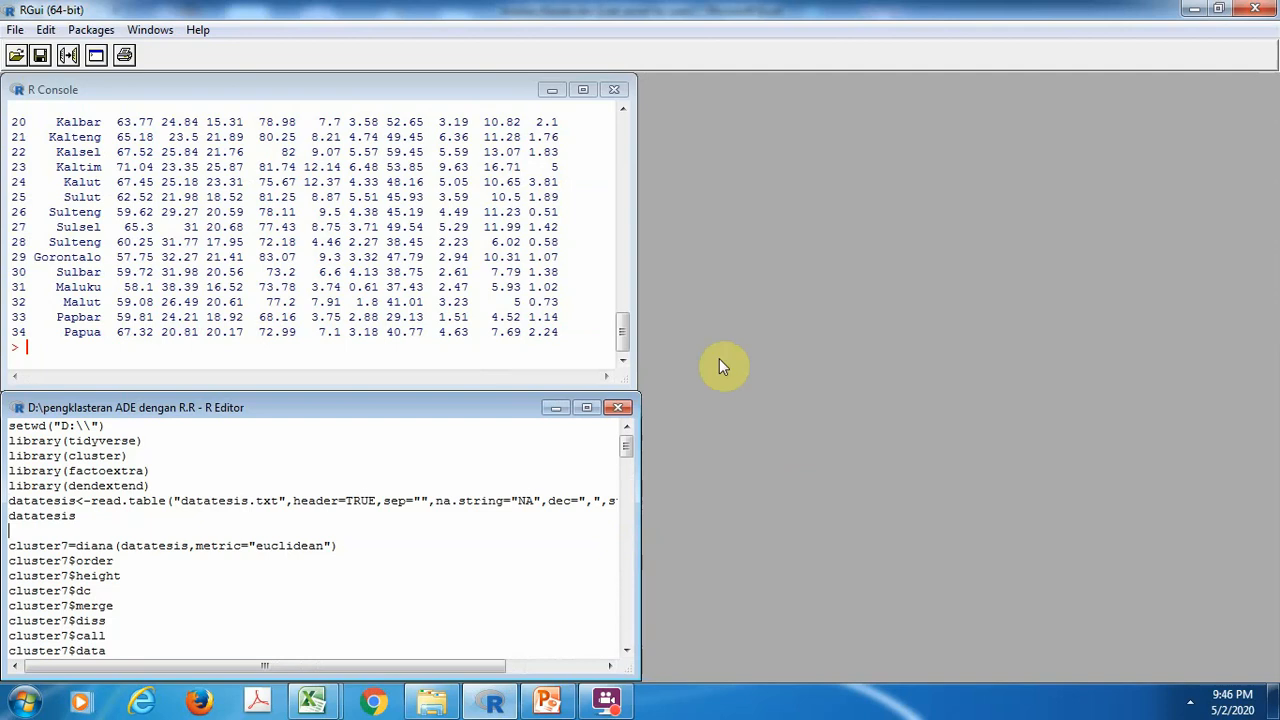
left_click_drag(625, 320, 624, 250)
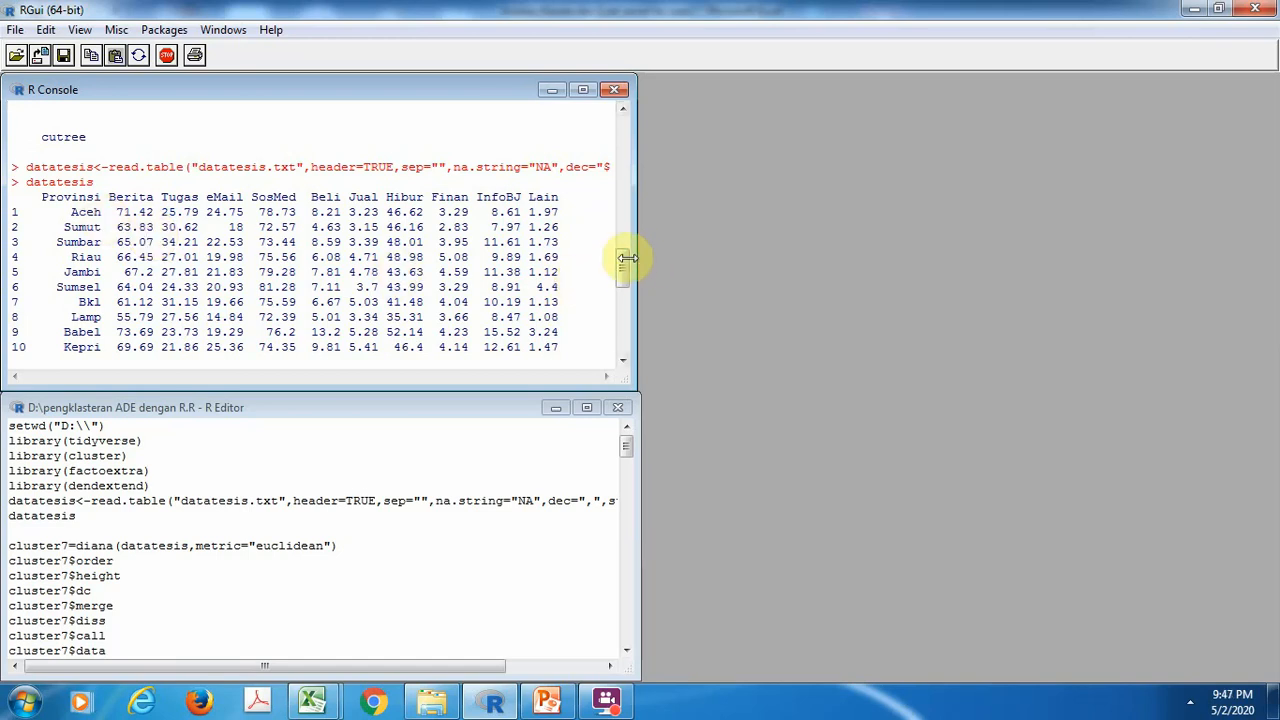
mouse_move(623, 260)
left_mouse_down()
mouse_move(627, 332)
mouse_move(626, 251)
mouse_move(628, 266)
left_mouse_up()
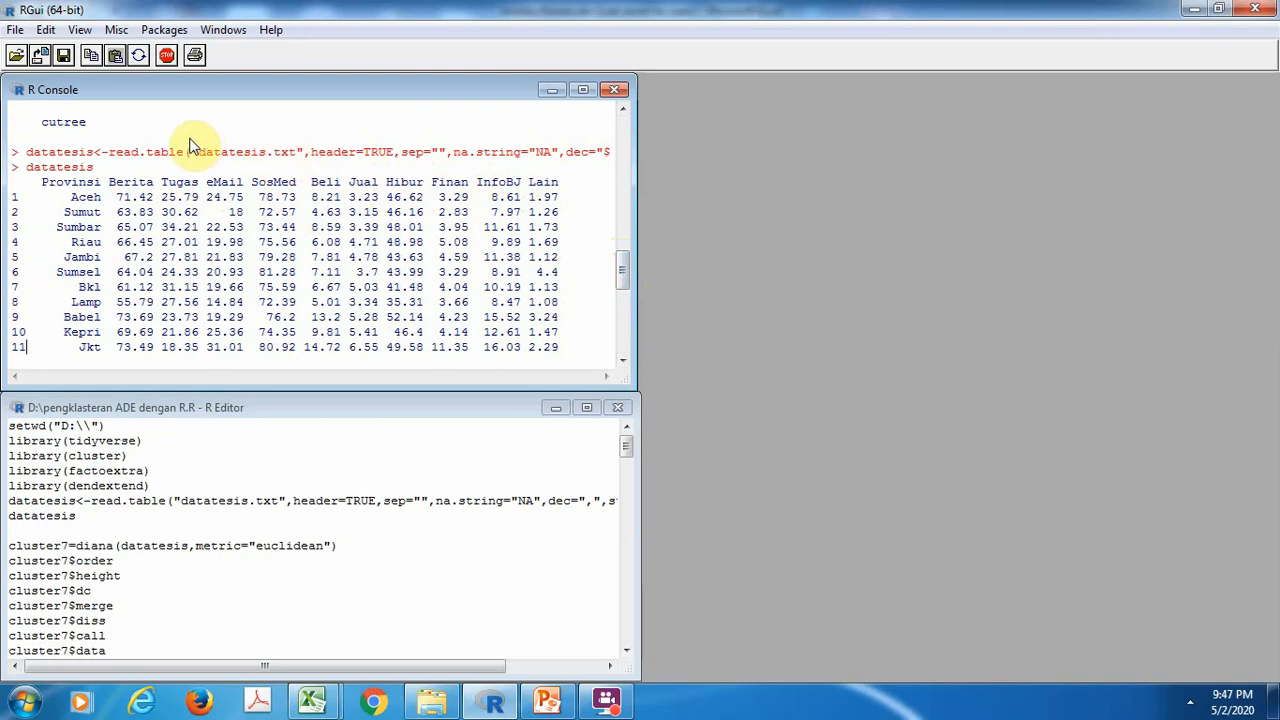
left_click(624, 258)
mouse_move(624, 256)
left_mouse_down()
mouse_move(625, 316)
mouse_move(626, 237)
left_mouse_up()
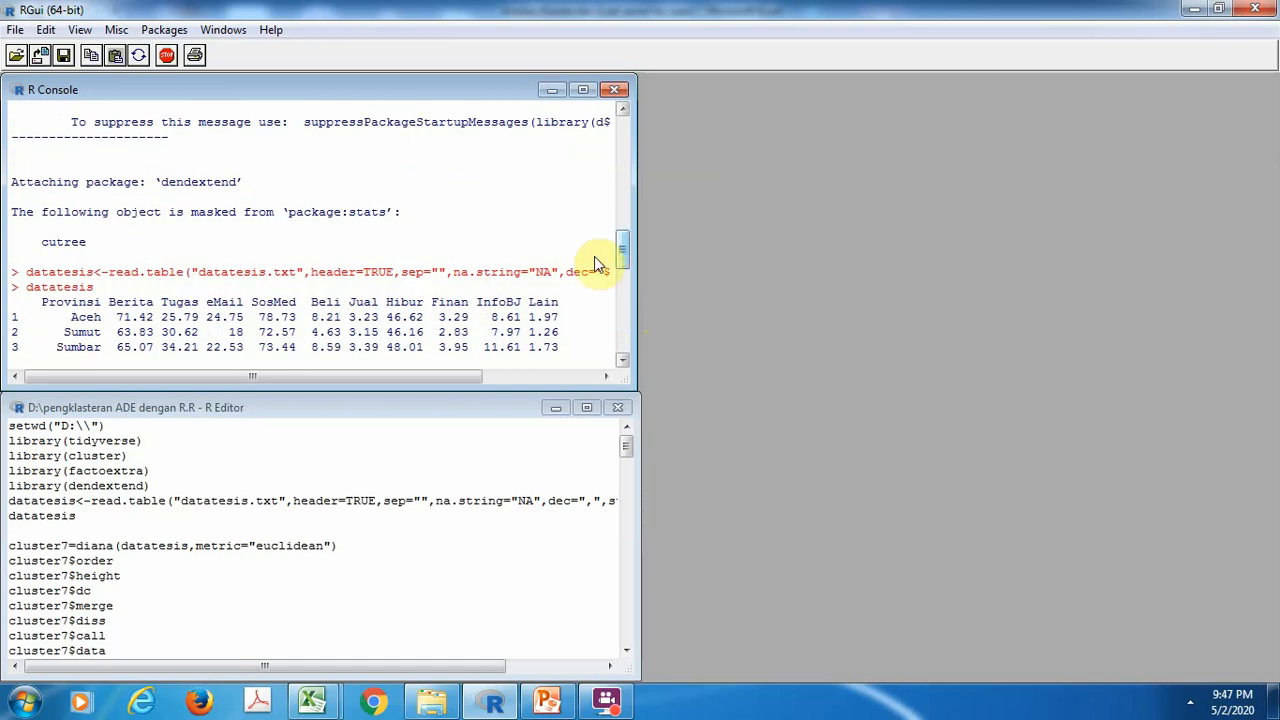
Run the DIANA clustering of datatesis with the euclidean metric as cluster7 and print its order, height, dc, merge, diss, call and data
left_click(15, 531)
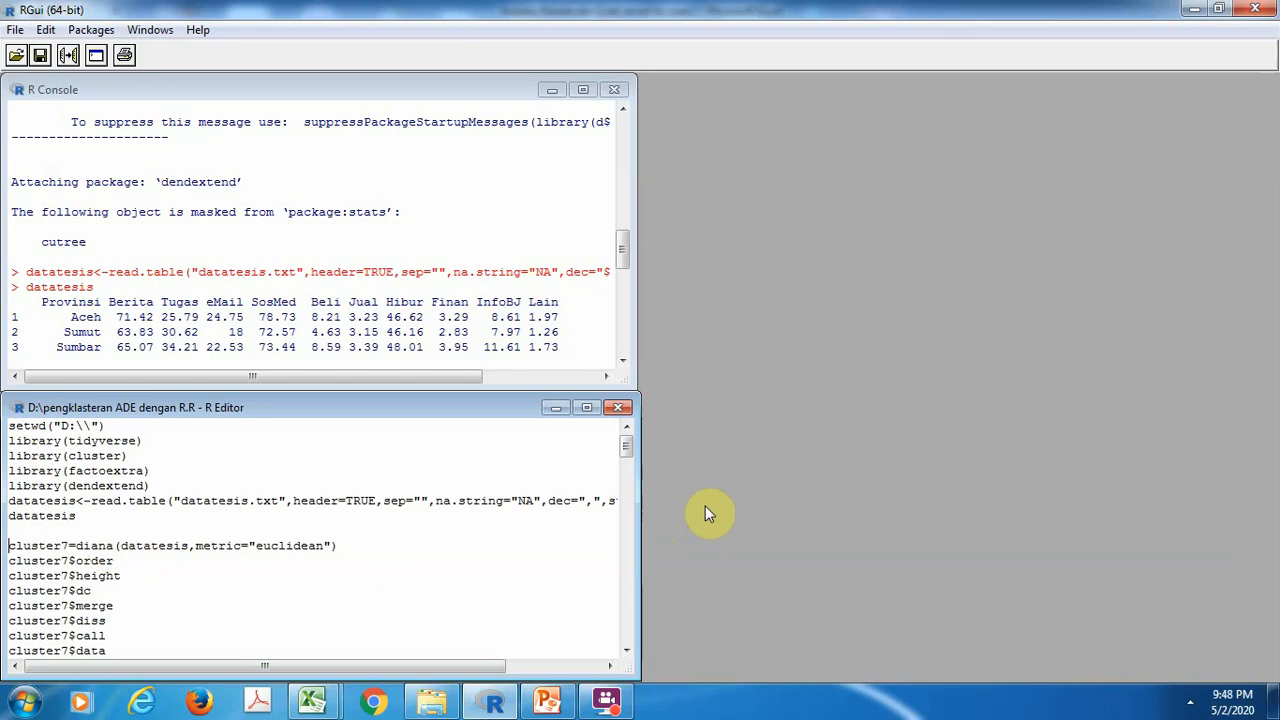
key("ctrl+r")
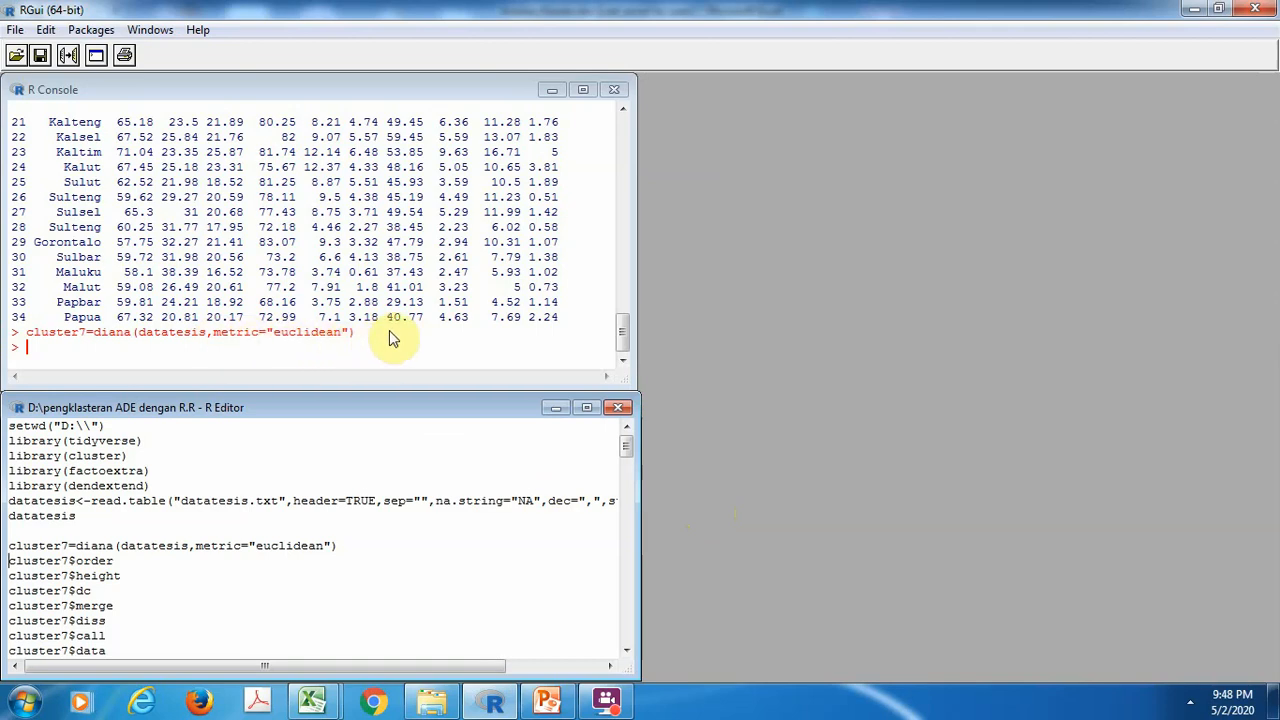
key("ctrl+r")
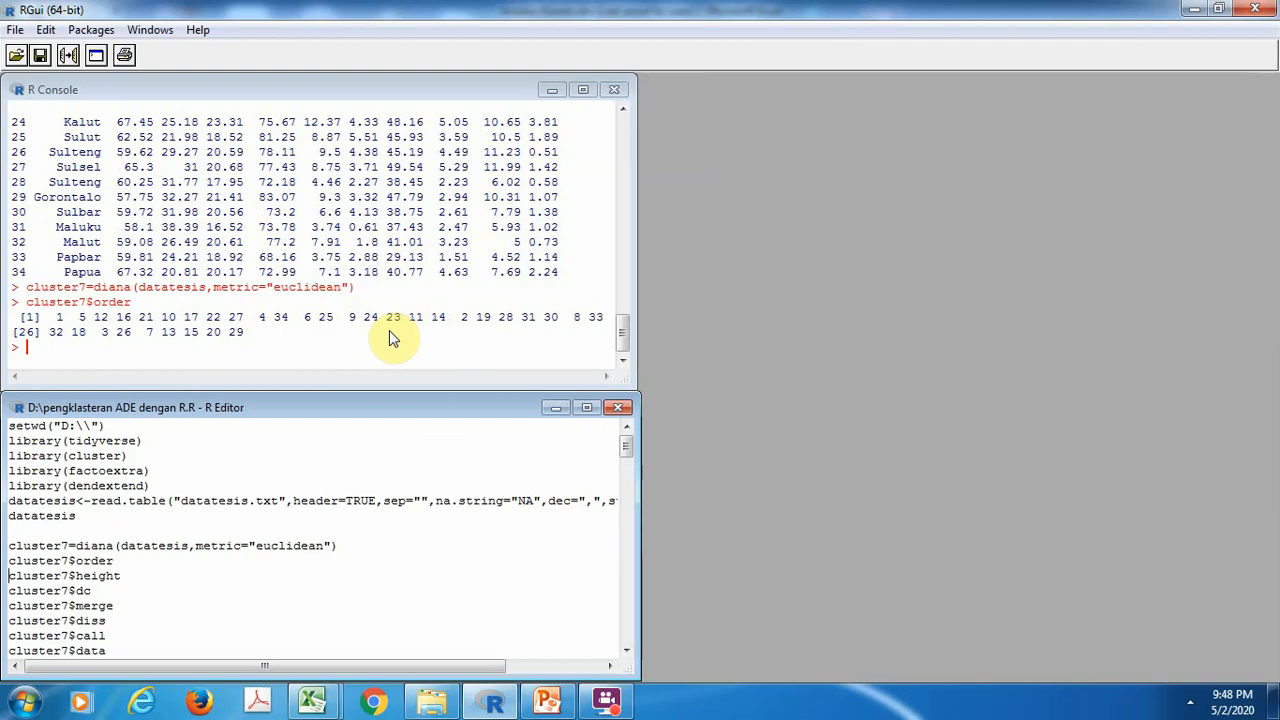
key("ctrl+r")
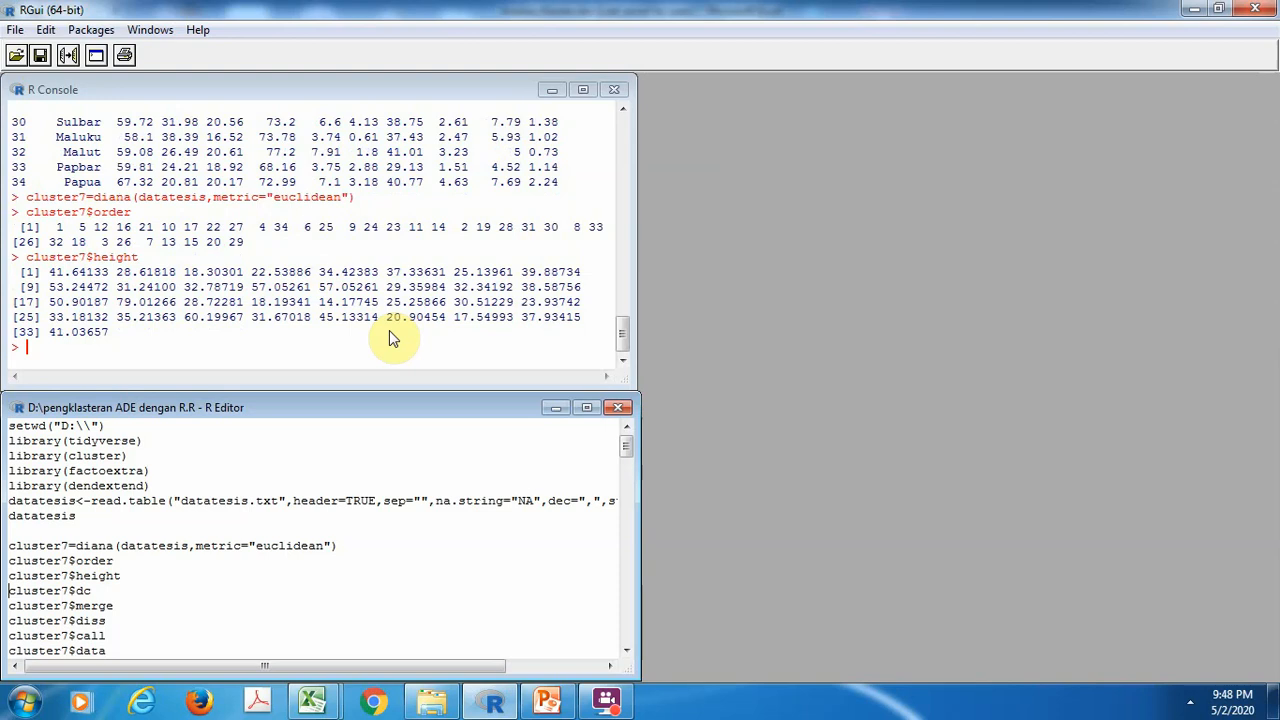
key("ctrl+r")
key("ctrl+r")
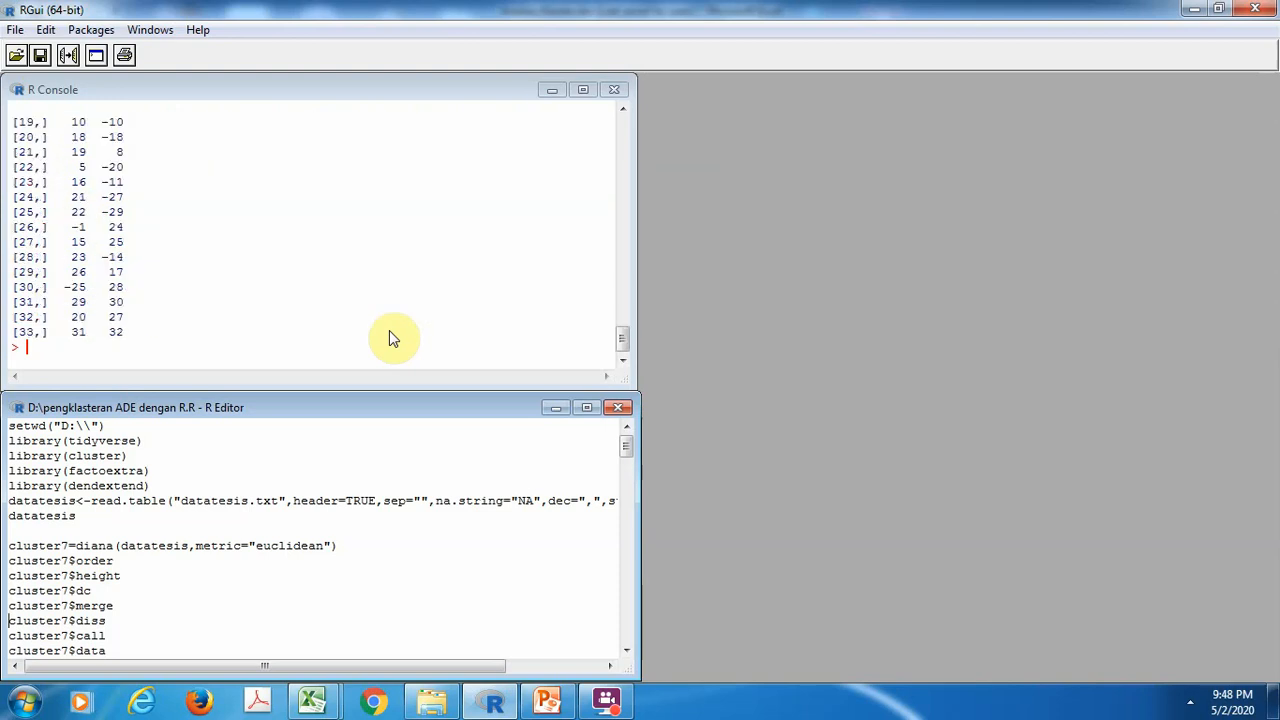
key("ctrl+r")
key("ctrl+r")
key("ctrl+r")
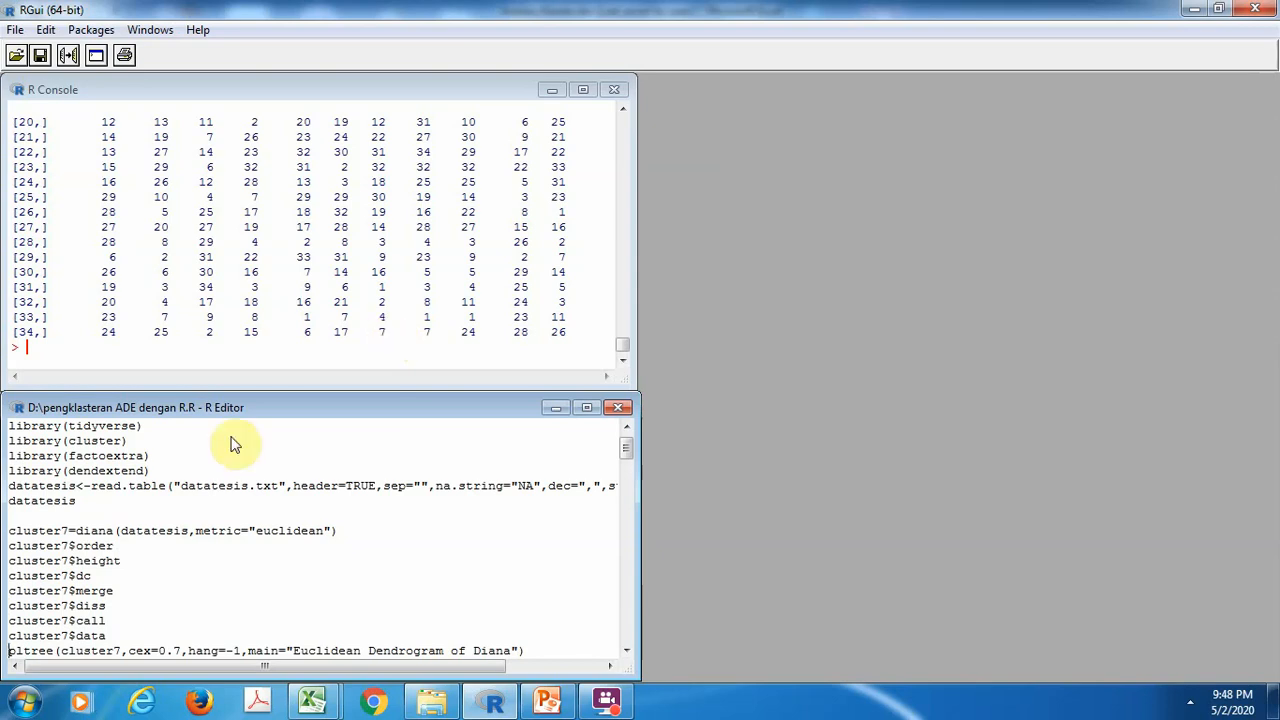
Plot the cluster7 tree with cex=0.7, hang=-1 and the title "Euclidean Dendrogram of Diana"
left_click(626, 651)
left_click(626, 651)
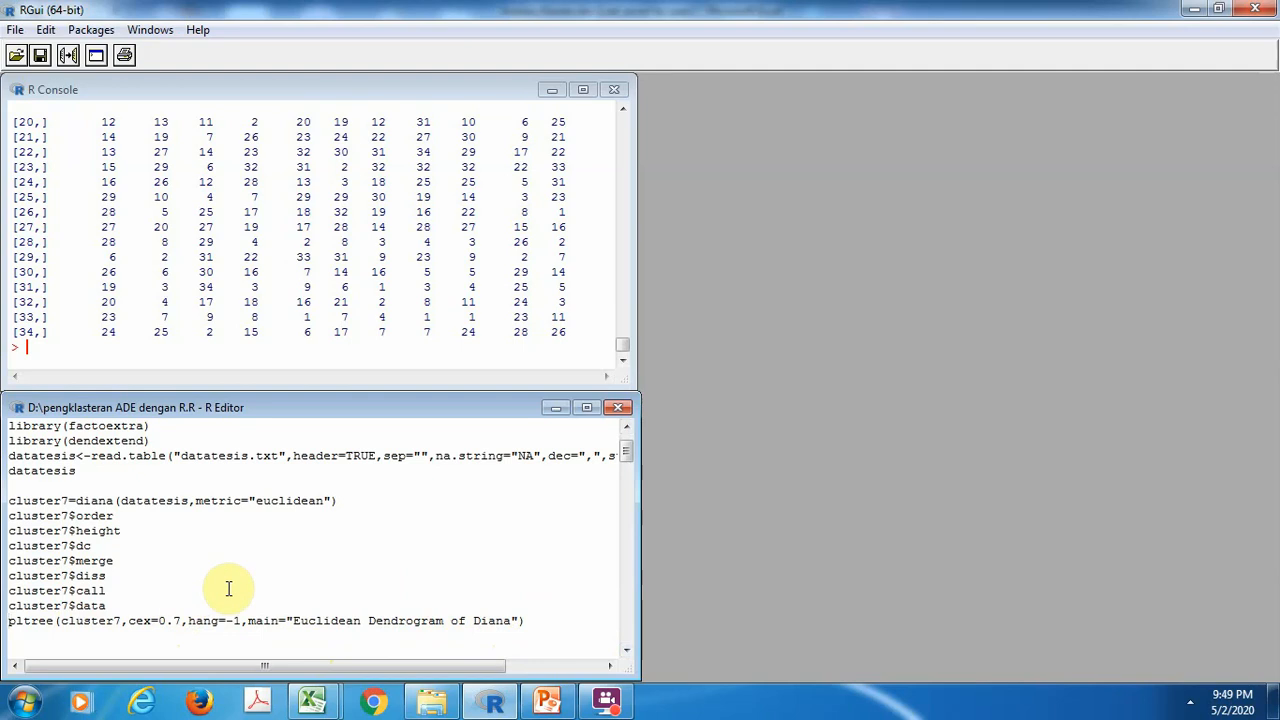
key("ctrl+r")
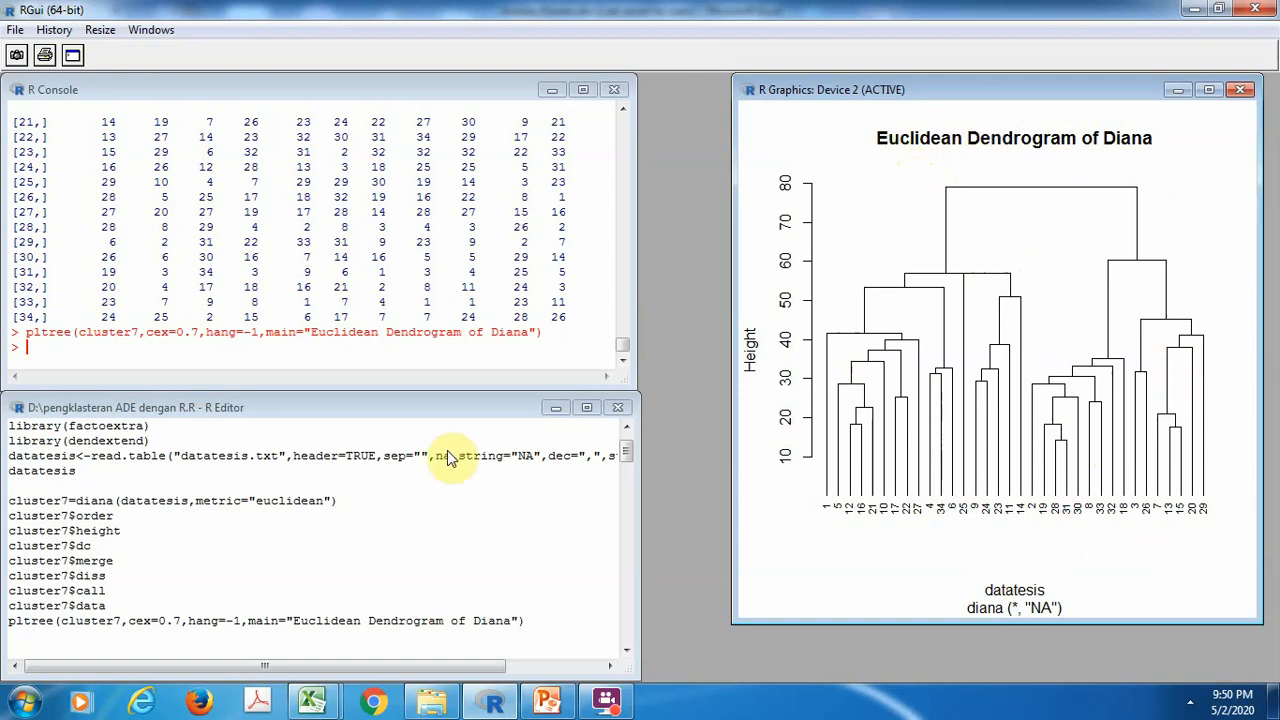
Run the DIANA clustering with the manhattan metric as cluster8, print its components and plot it as "Manhattan Dendrogram of Diana" with cex=0.6
left_click(22, 643)
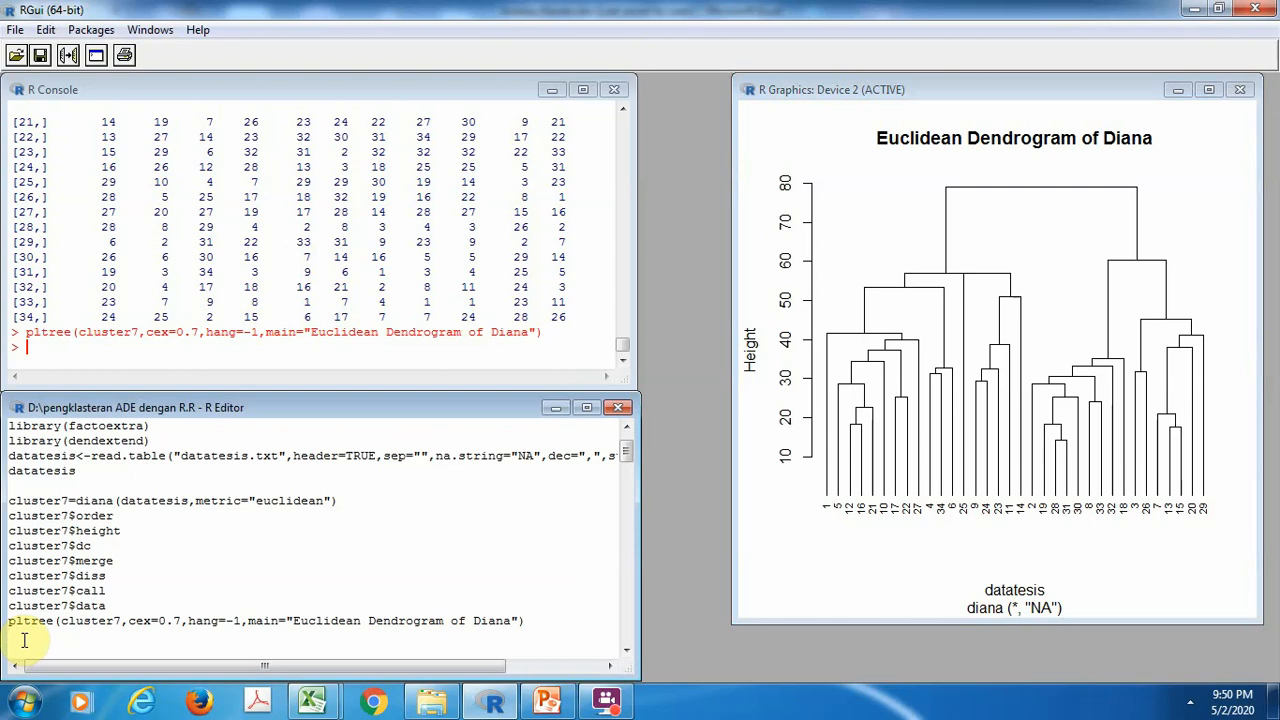
key("ctrl+r")
key("ctrl+r")
key("ctrl+r")
key("ctrl+r")
key("ctrl+r")
key("ctrl+r")
key("ctrl+r")
key("ctrl+r")
key("ctrl+r")
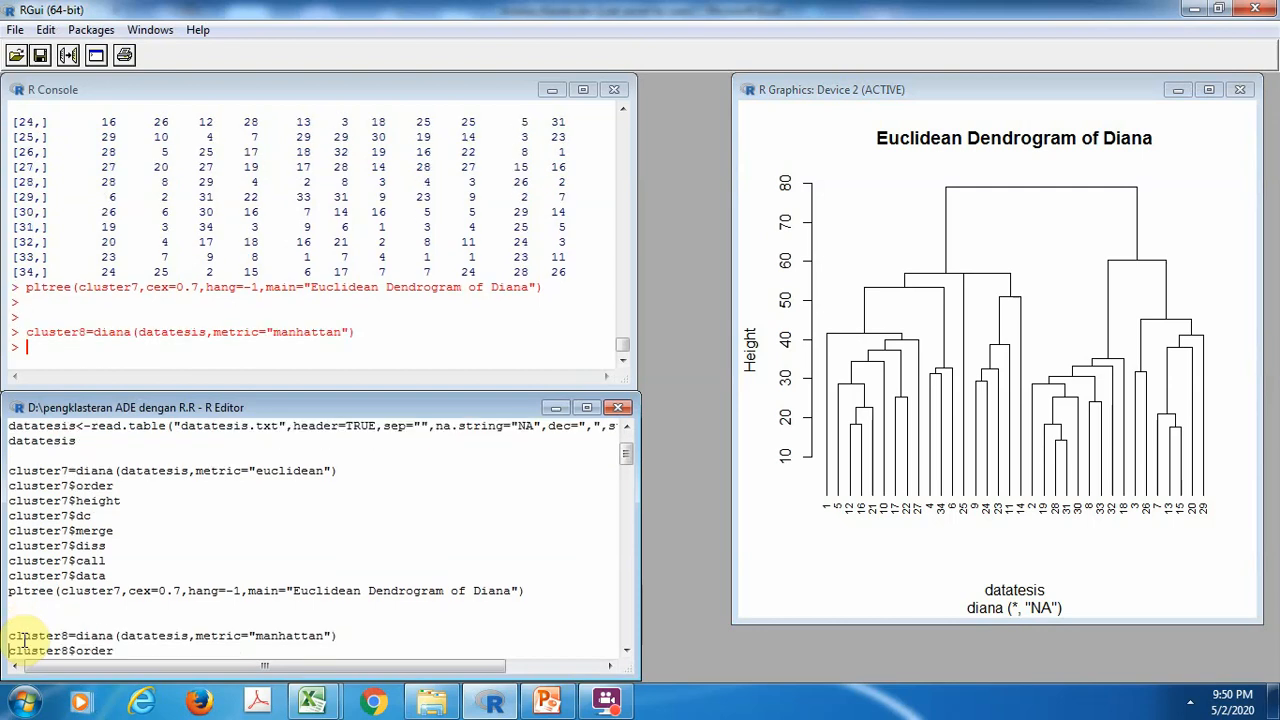
key("ctrl+r")
key("ctrl+r")
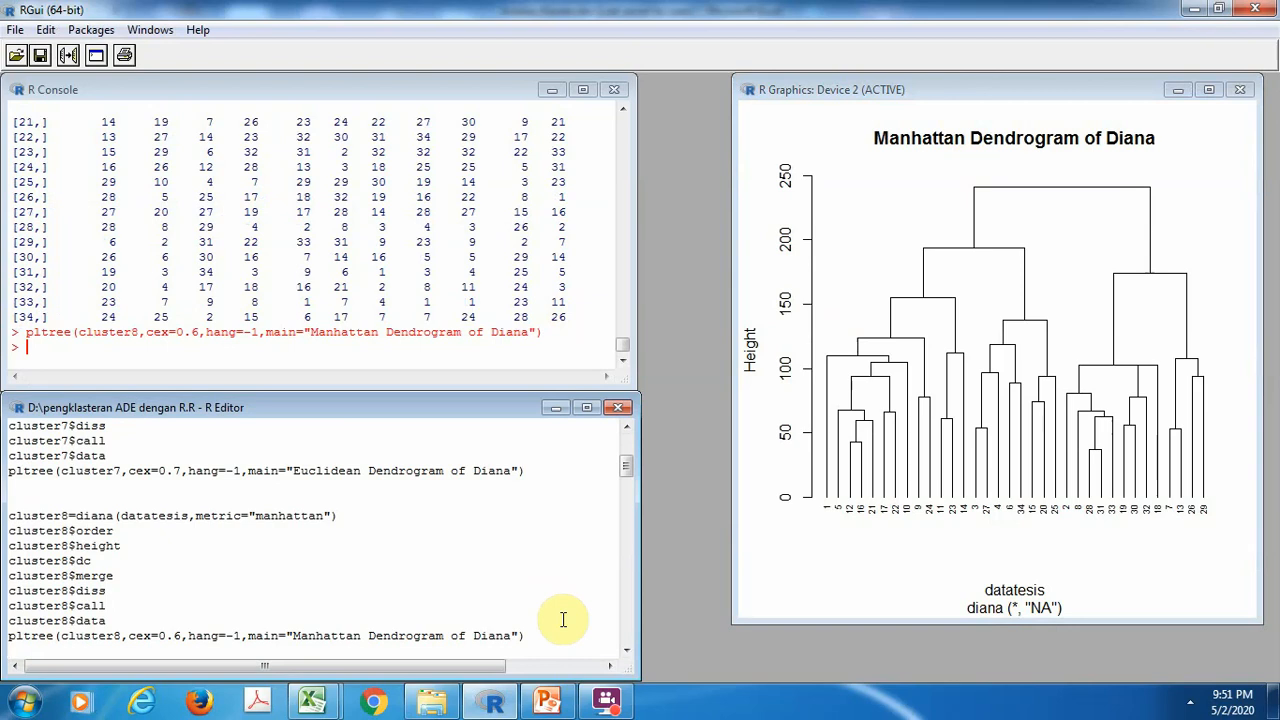
Run the agnes clustering with euclidean metric and single method as cluster9, print its components and plot "Euclidean Dendrogram of Single Linkage" with cex=0.7
key("ctrl+r")
key("ctrl+r")
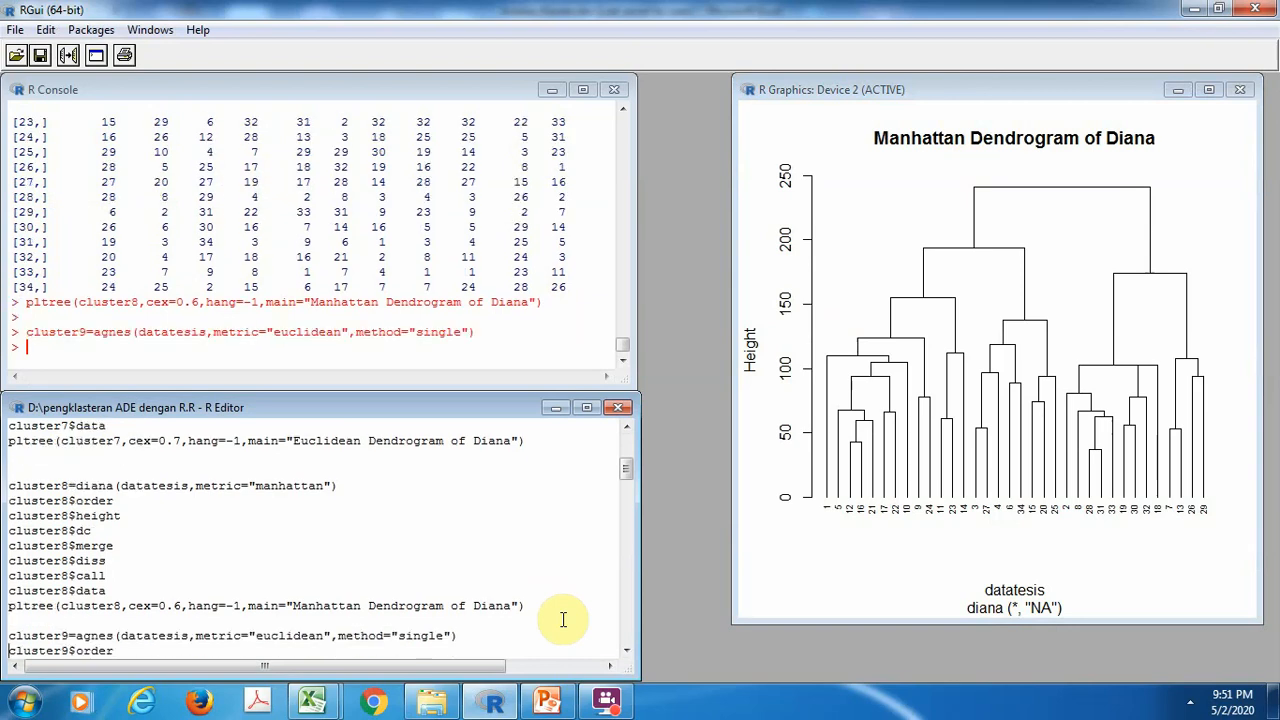
key("ctrl+r")
key("ctrl+r")
key("ctrl+r")
key("ctrl+r")
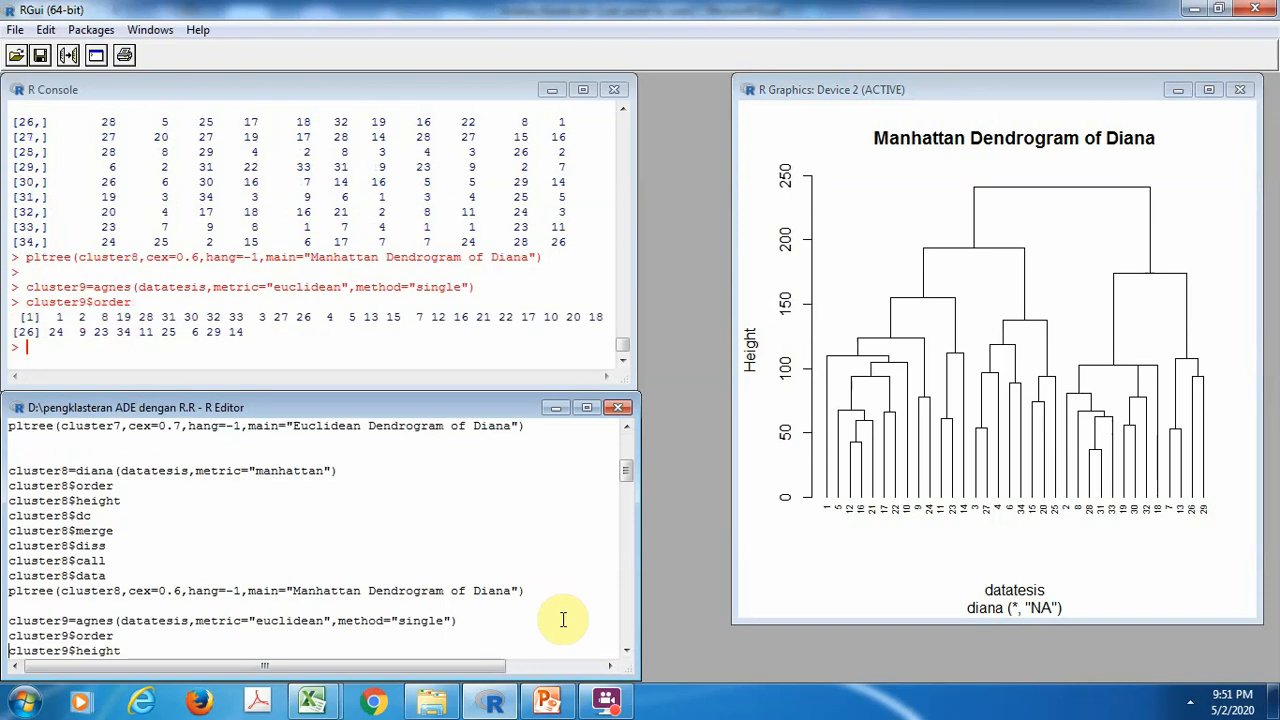
key("ctrl+r")
key("ctrl+r")
key("ctrl+r")
key("ctrl+r")
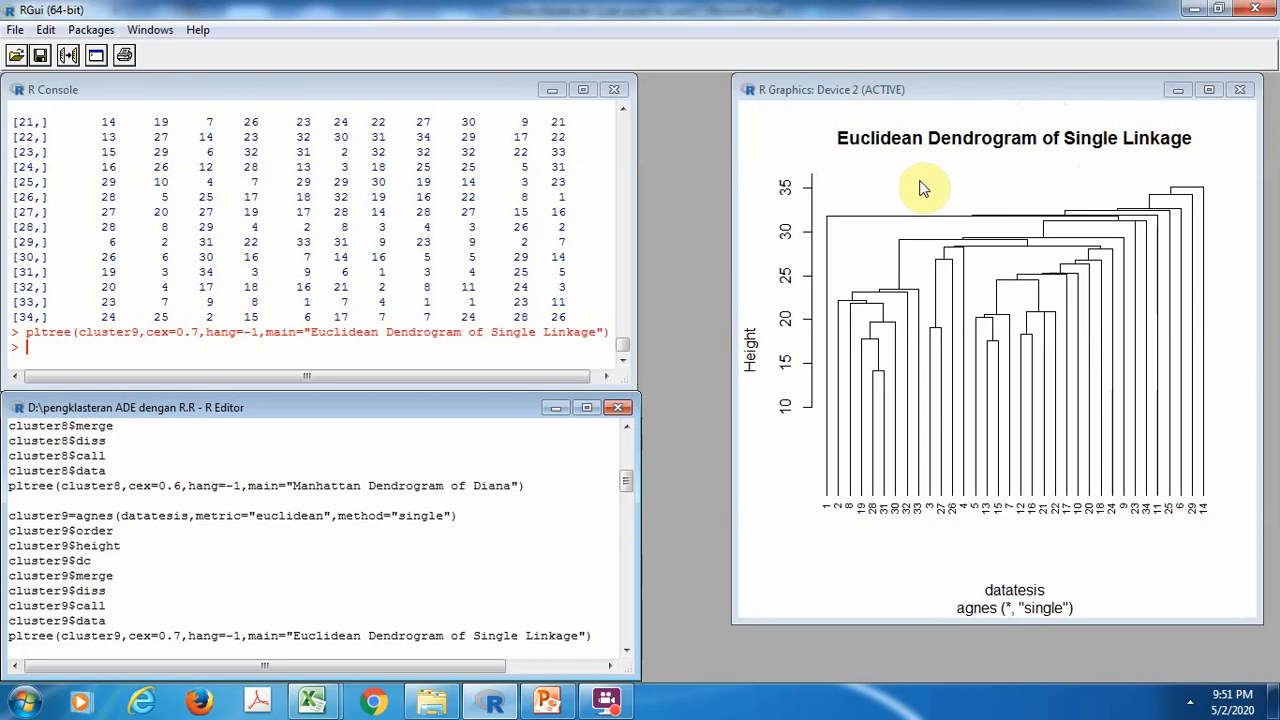
Run the agnes clustering with euclidean metric and average method as cluster10, print its components and plot "Euclidean Dendrogram of Average Linkage" with cex=0.7
key("ctrl+r")
key("ctrl+r")
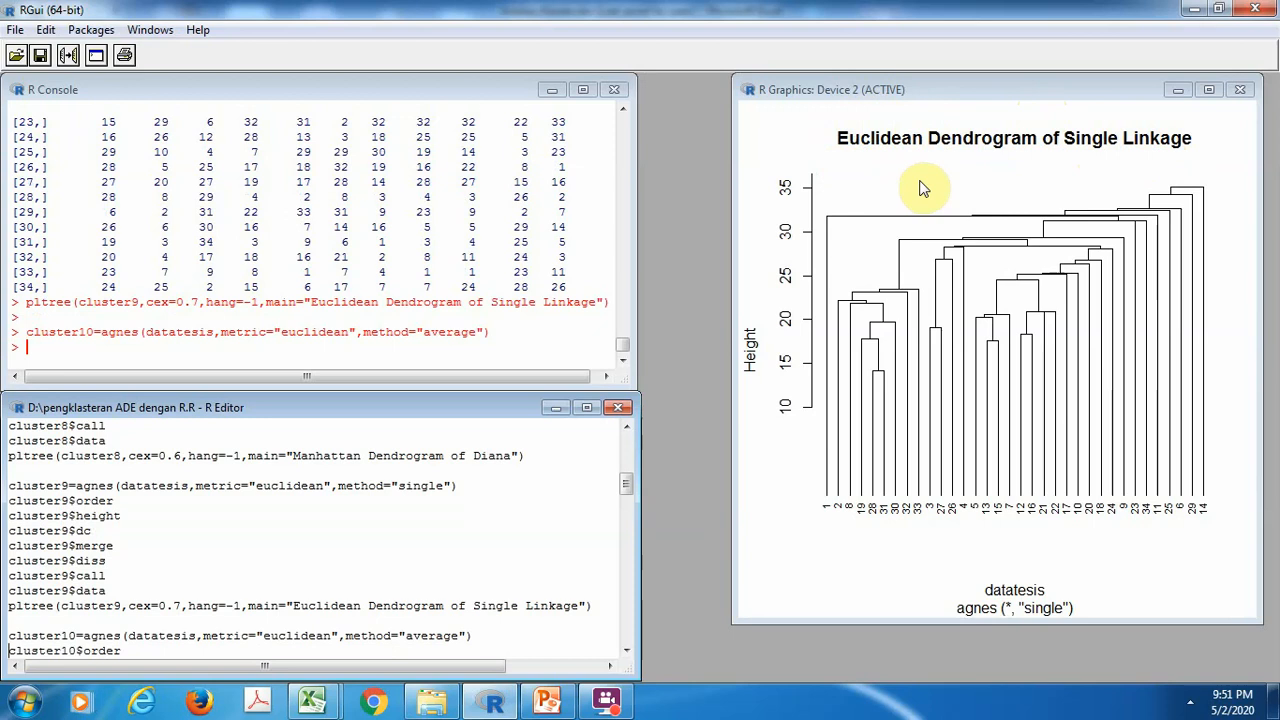
key("ctrl+r")
key("ctrl+r")
key("ctrl+r")
key("ctrl+r")
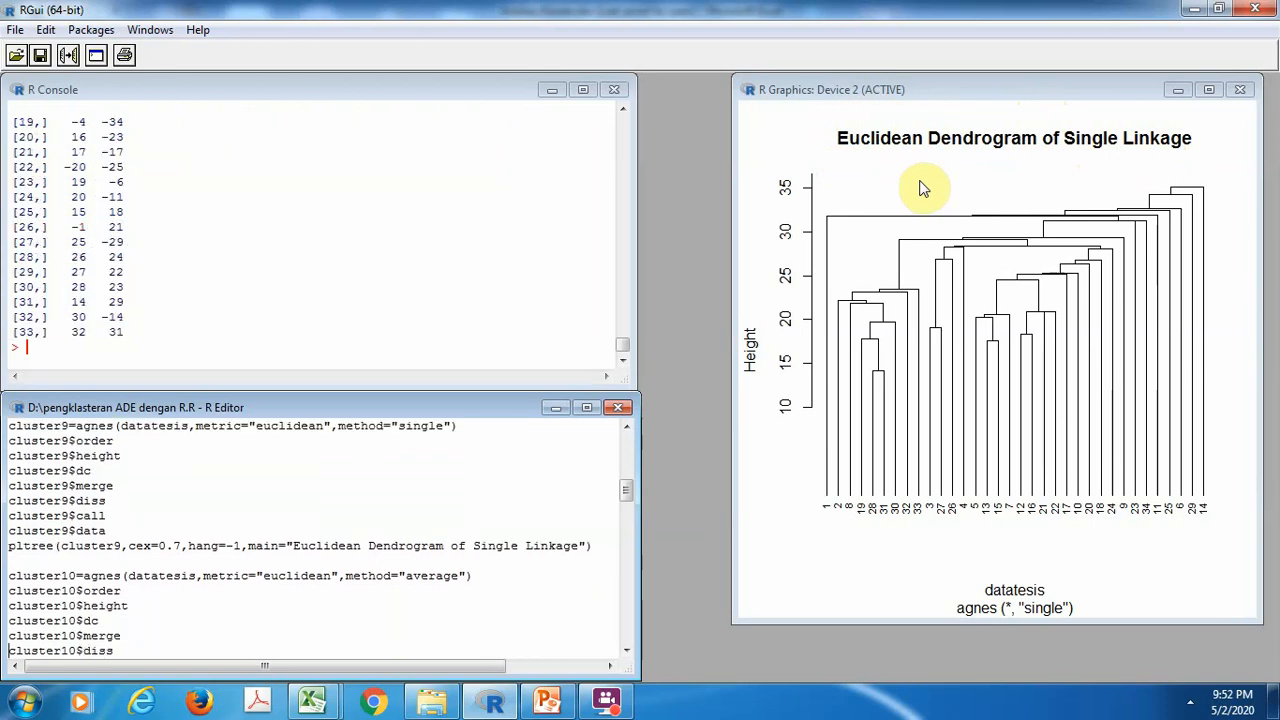
key("ctrl+r")
key("ctrl+r")
key("ctrl+r")
key("ctrl+r")
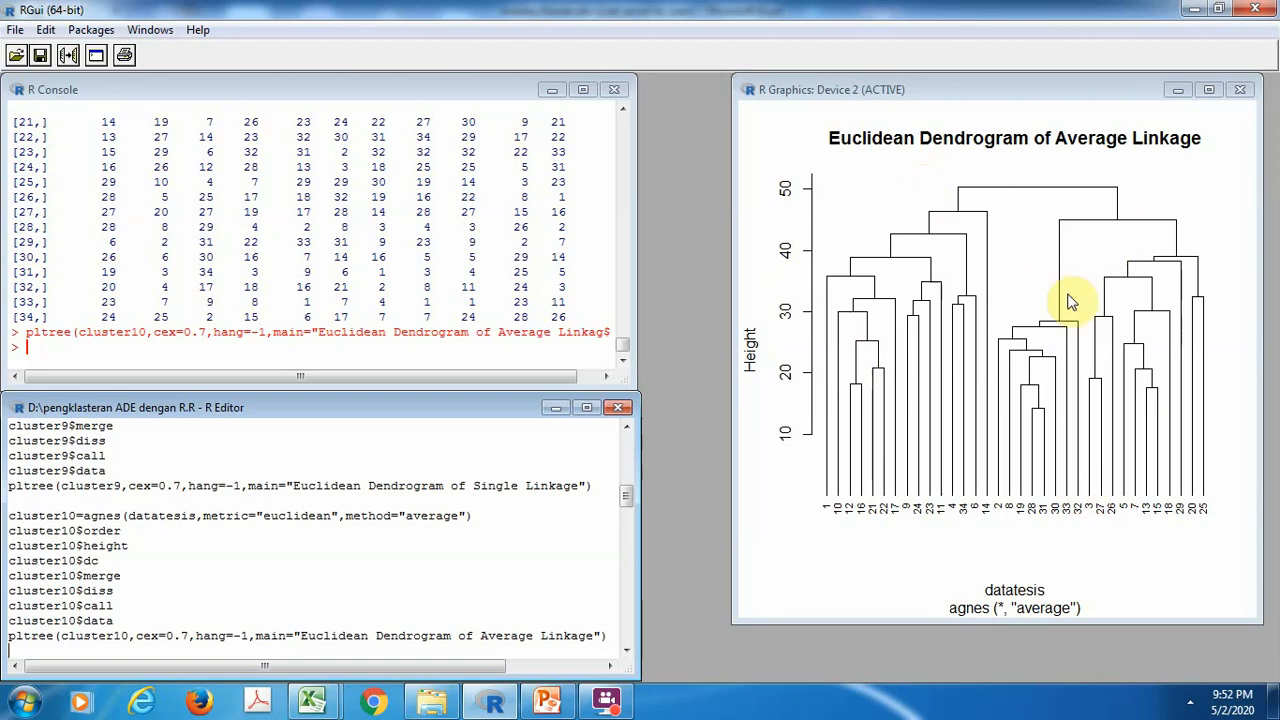
Run the agnes clustering with euclidean metric and complete method as cluster11, print its components and plot "Euclidean Dendrogram of Complete Linkage" with cex=0.7
key("ctrl+r")
key("ctrl+r")
key("ctrl+r")
key("ctrl+r")
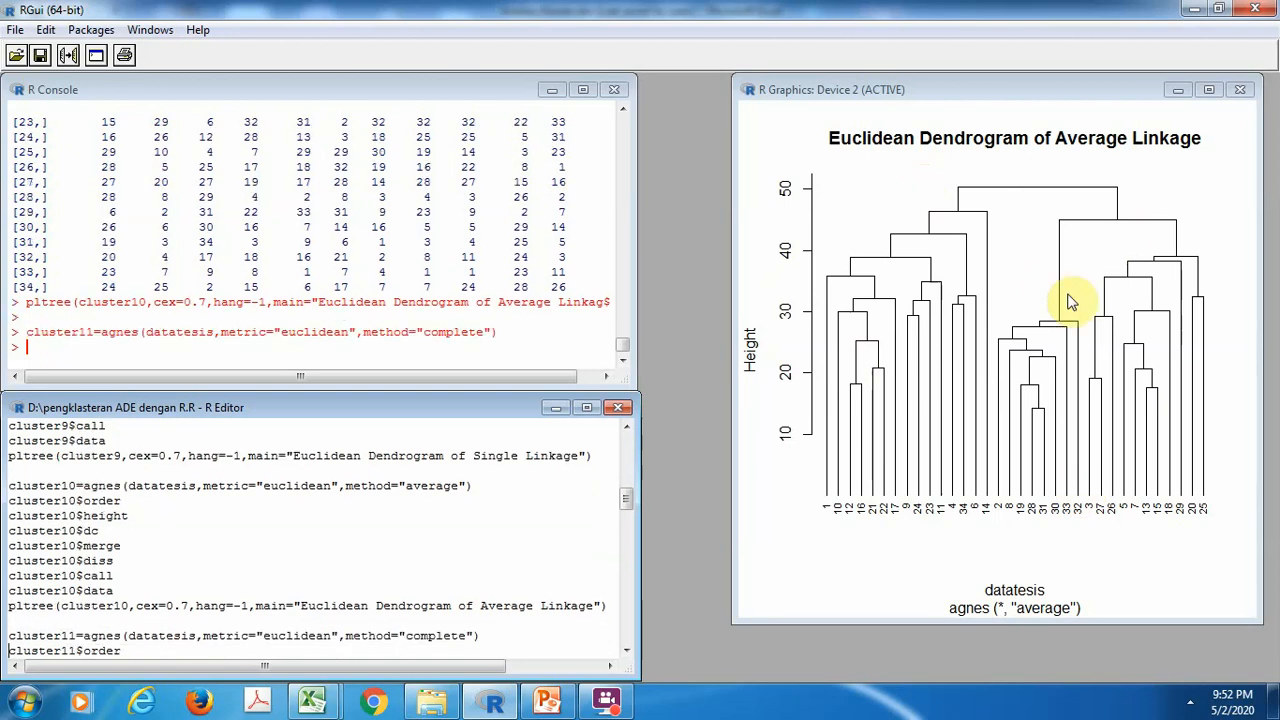
key("ctrl+r")
key("ctrl+r")
key("ctrl+r")
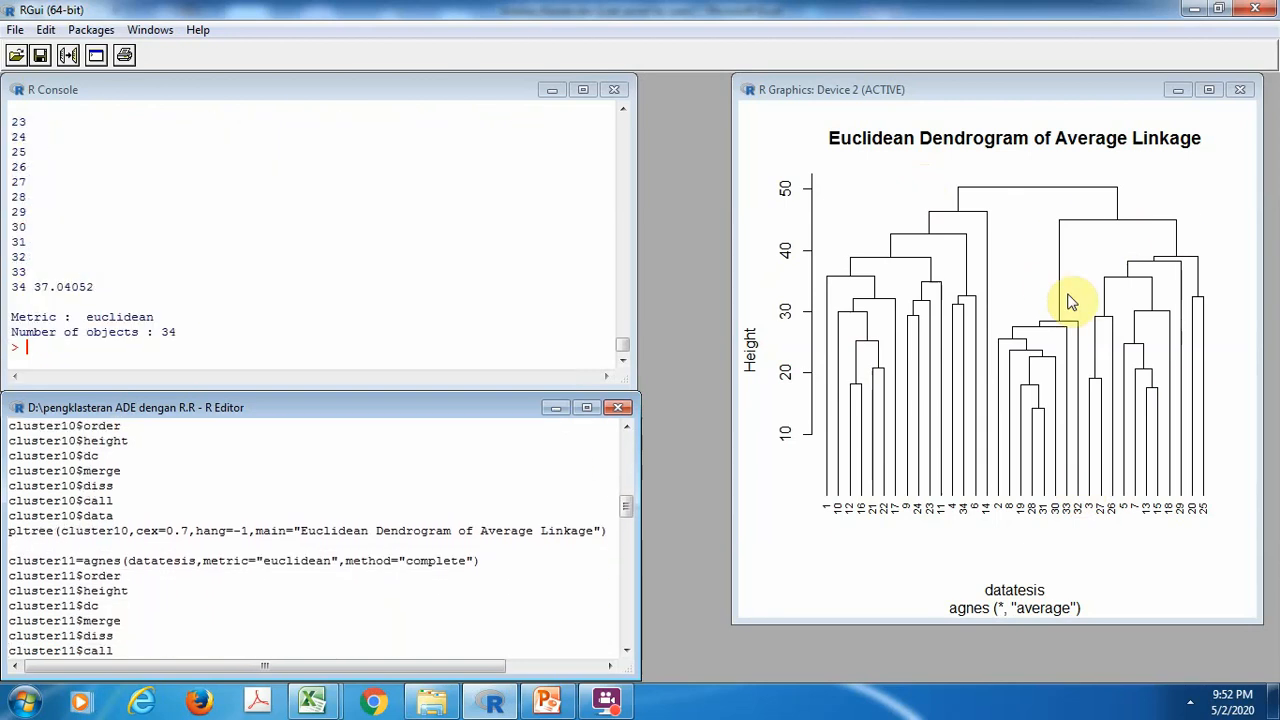
key("ctrl+r")
key("ctrl+r")
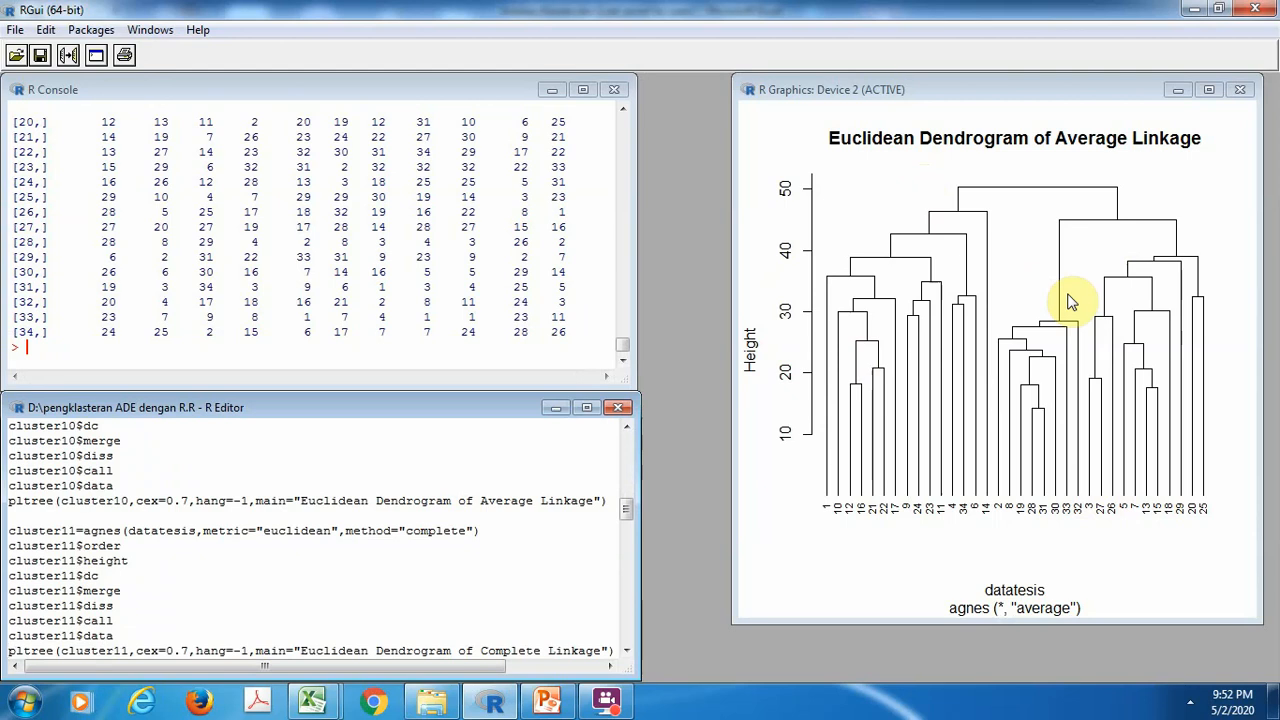
key("ctrl+r")
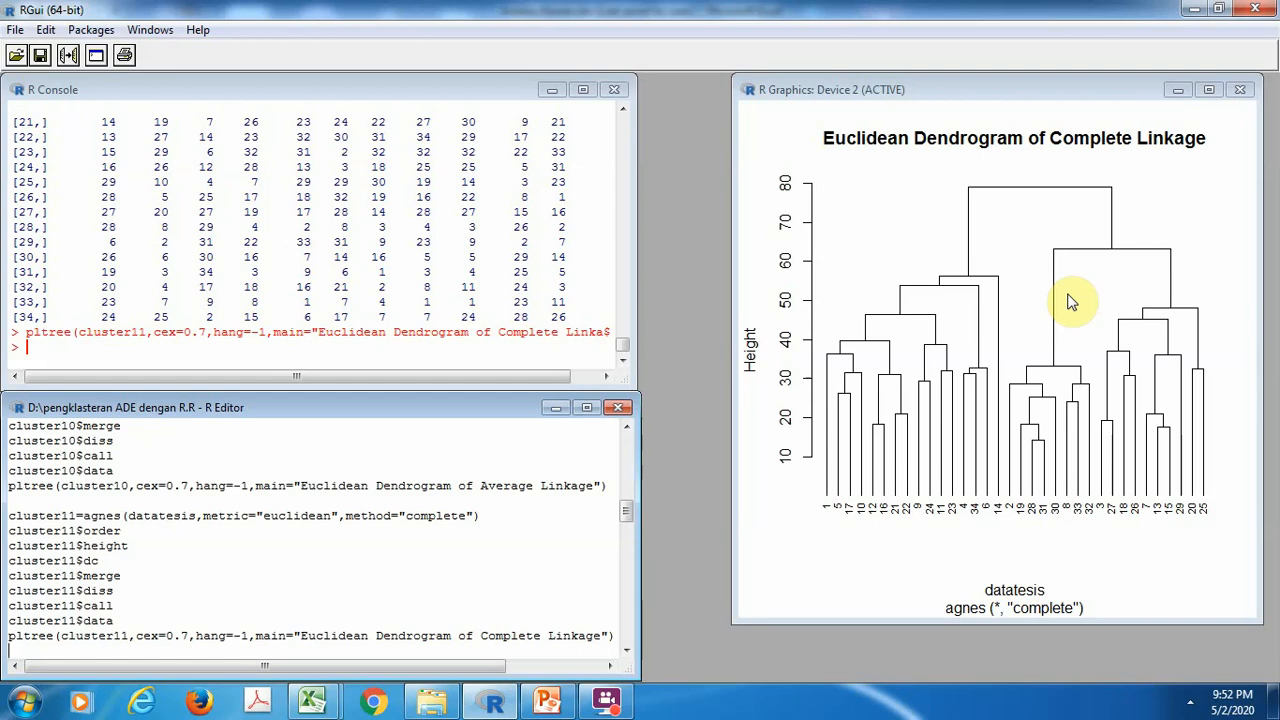
Run the agnes clustering with euclidean metric and ward method as cluster16, print its components and plot "Euclidean Dendrogram of Ward Method" with cex=0.7
key("ctrl+r")
key("ctrl+r")
key("ctrl+r")
key("ctrl+r")
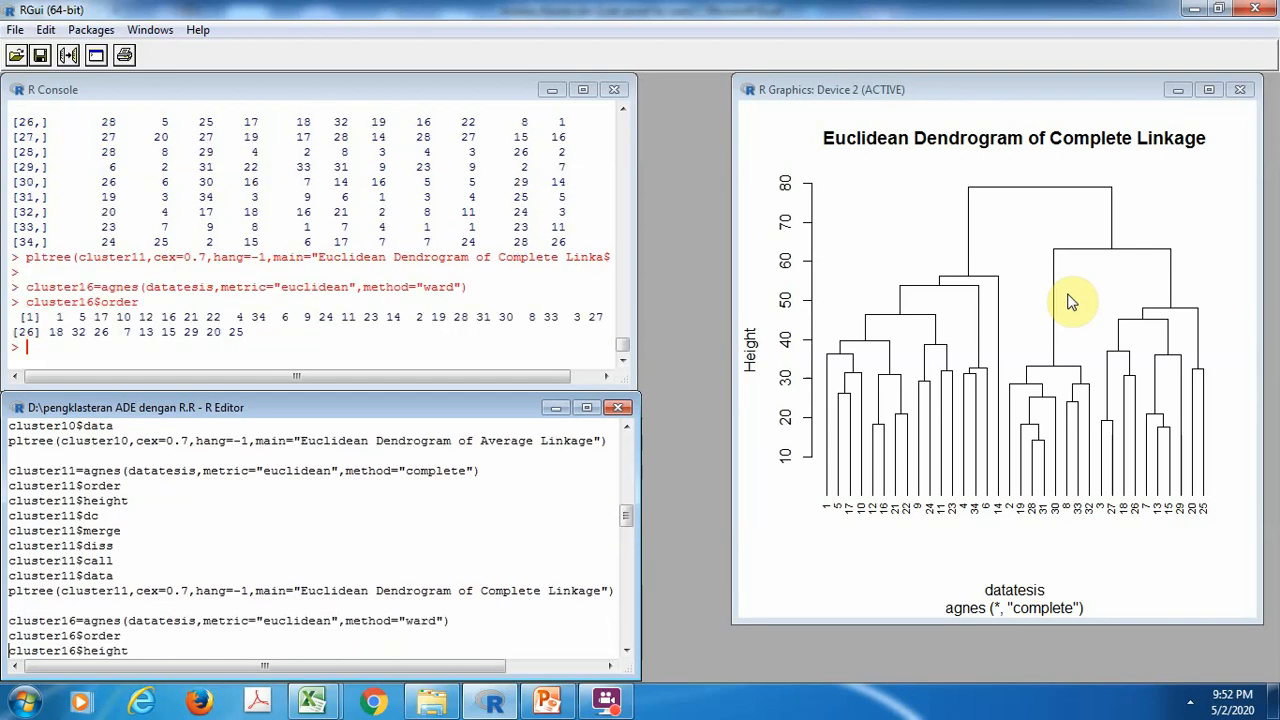
key("ctrl+r")
key("ctrl+r")
key("ctrl+r")
key("ctrl+r")
key("ctrl+r")
key("ctrl+r")
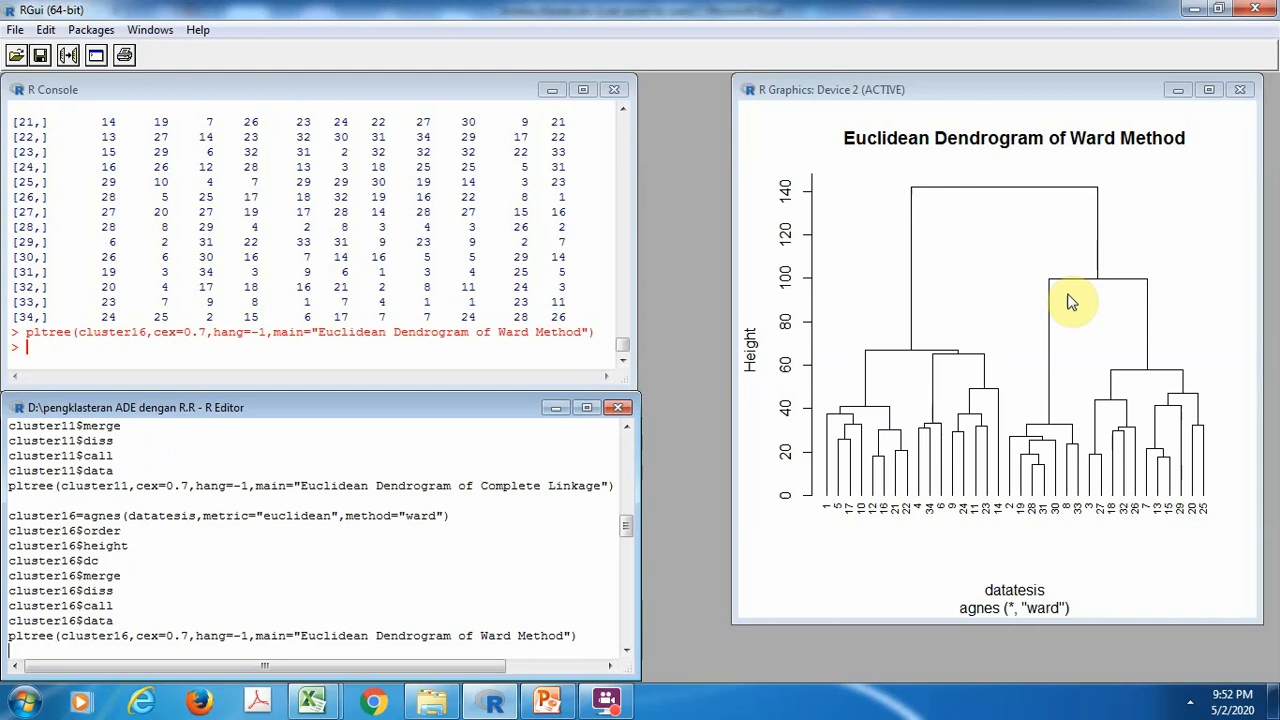
Run the agnes clustering with manhattan metric and single method as cluster13, print its components and plot "Manhattan Dendrogram of Single Linkage" with cex=0.7
key("ctrl+r")
key("ctrl+r")
key("ctrl+r")
key("ctrl+r")
key("ctrl+r")
key("ctrl+r")
key("ctrl+r")
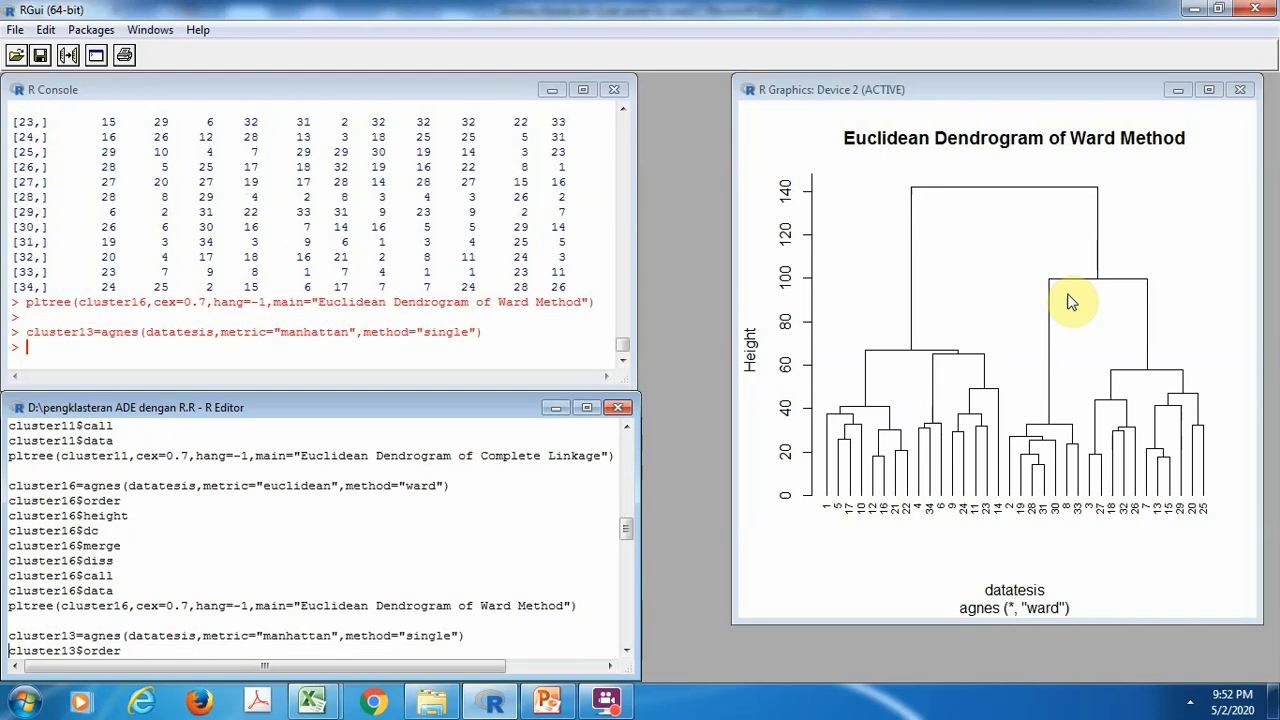
key("ctrl+r")
key("ctrl+r")
key("ctrl+r")
key("ctrl+r")
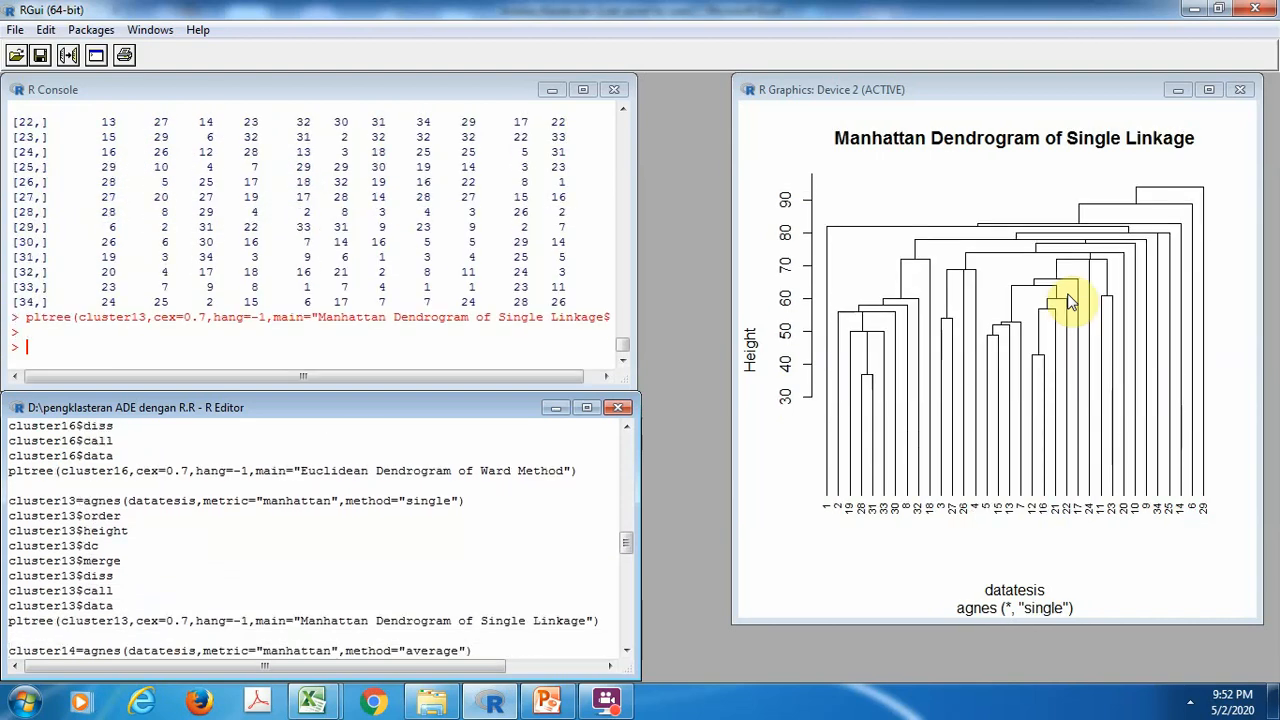
Run the agnes clustering with manhattan metric and average method as cluster14, print its components and plot "Manhattan Dendrogram of Average Linkage" with cex=0.7
key("ctrl+r")
key("ctrl+r")
key("ctrl+r")
key("ctrl+r")
key("ctrl+r")
key("ctrl+r")
key("ctrl+r")
key("ctrl+r")
key("ctrl+r")
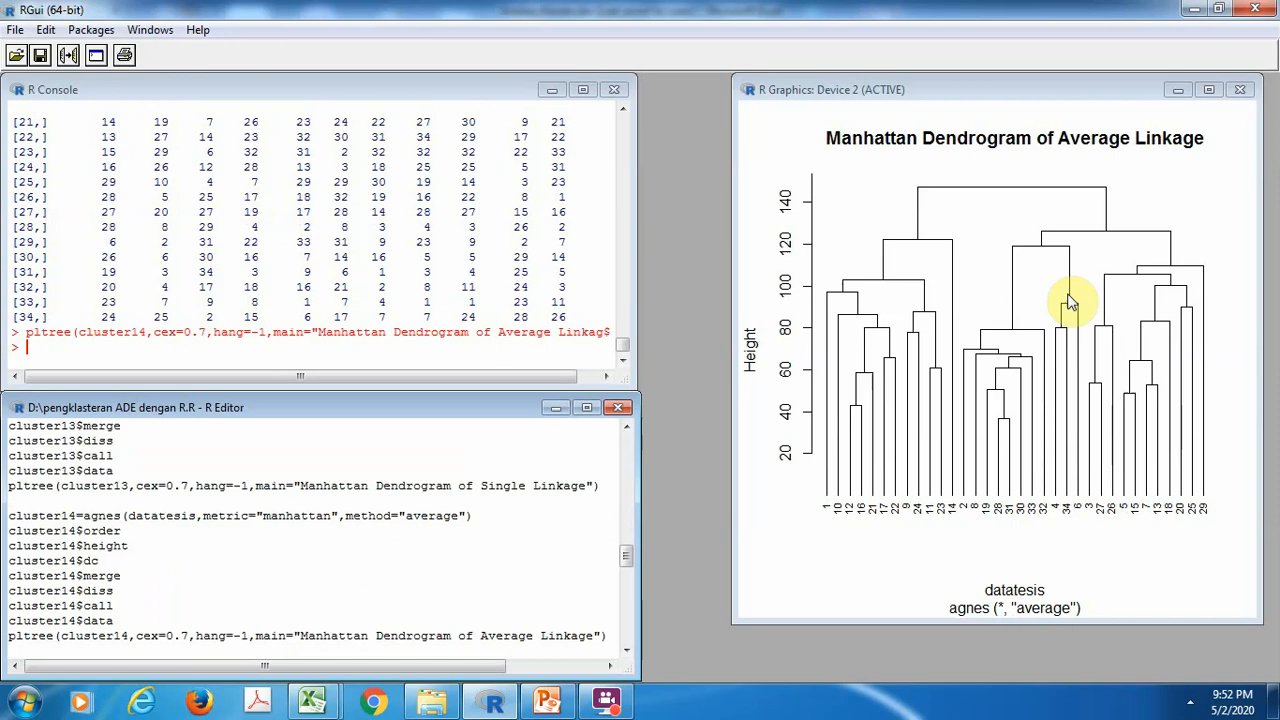
Run the agnes clustering with manhattan metric and complete method as cluster15, print its components and plot "Manhattan Dendrogram of Complete Linkage" with cex=0.7
key("ctrl+r")
key("ctrl+r")
key("ctrl+r")
key("ctrl+r")
key("ctrl+r")
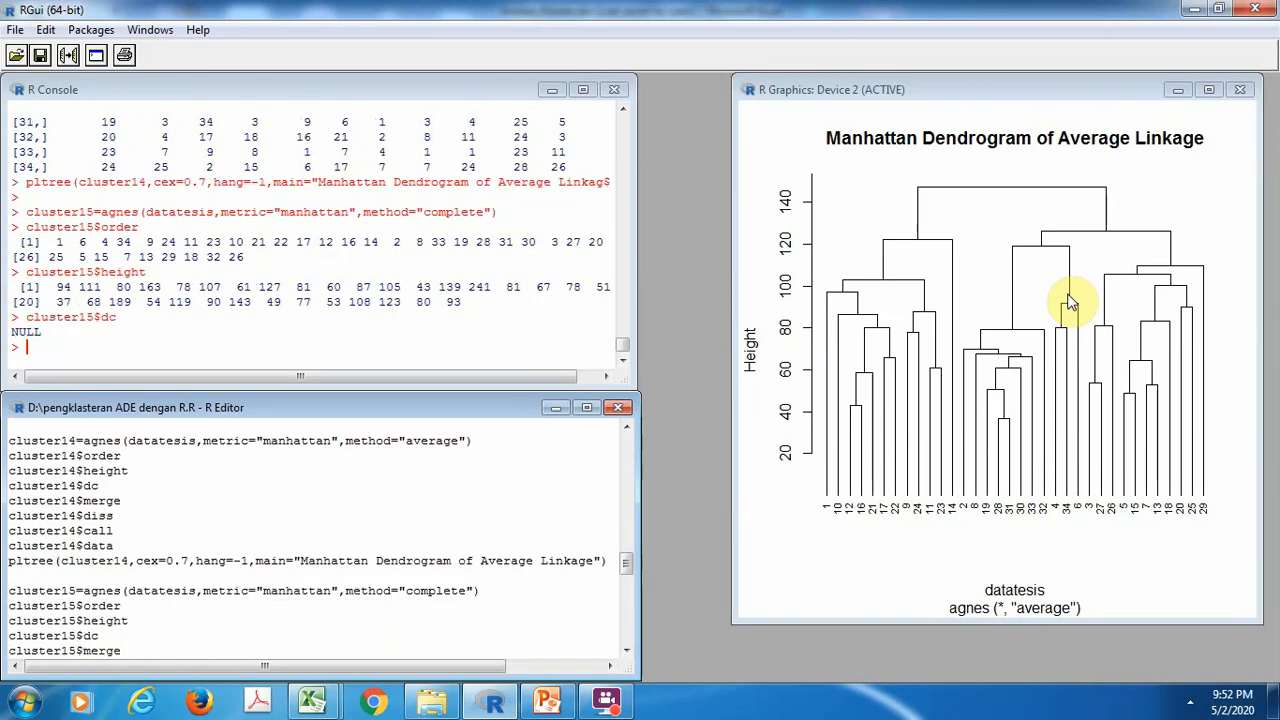
key("ctrl+r")
key("ctrl+r")
Run the agnes clustering with manhattan metric and ward method as cluster16, print its components and plot "Manhattan Dendrogram of Ward Method" with cex=0.7
key("ctrl+r")
key("ctrl+r")
key("ctrl+r")
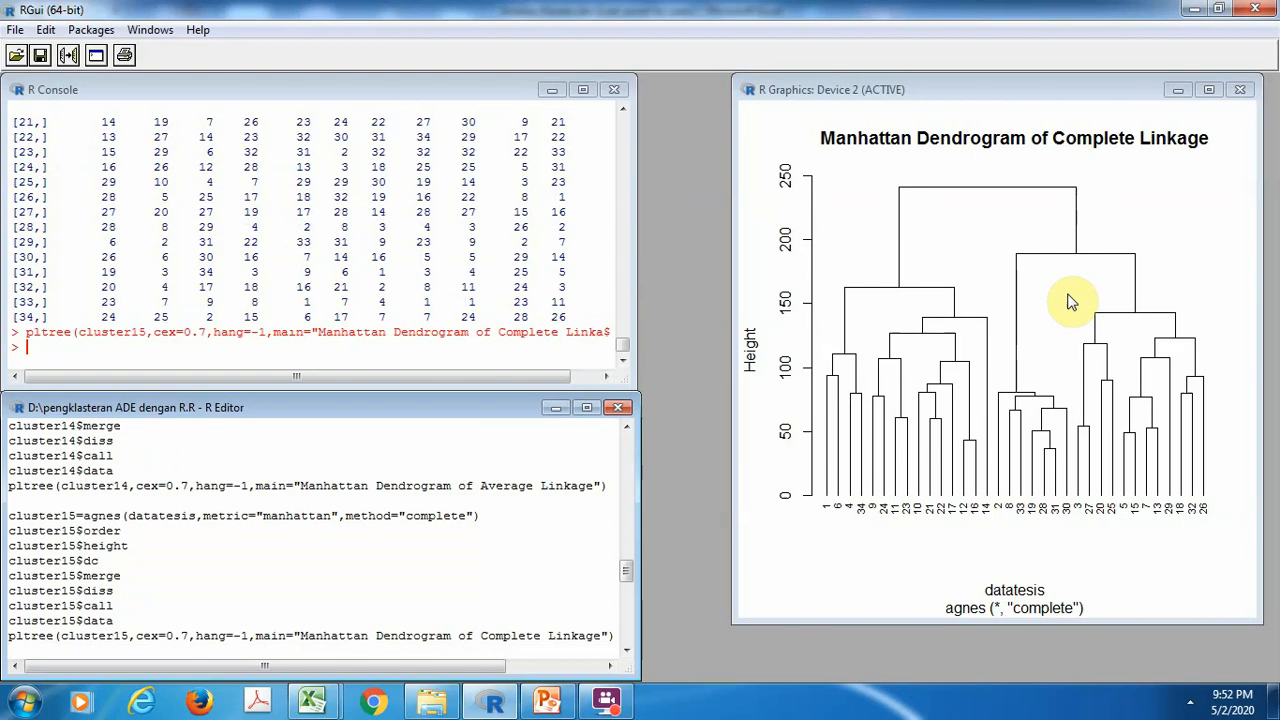
key("ctrl+r")
key("ctrl+r")
key("ctrl+r")
key("ctrl+r")
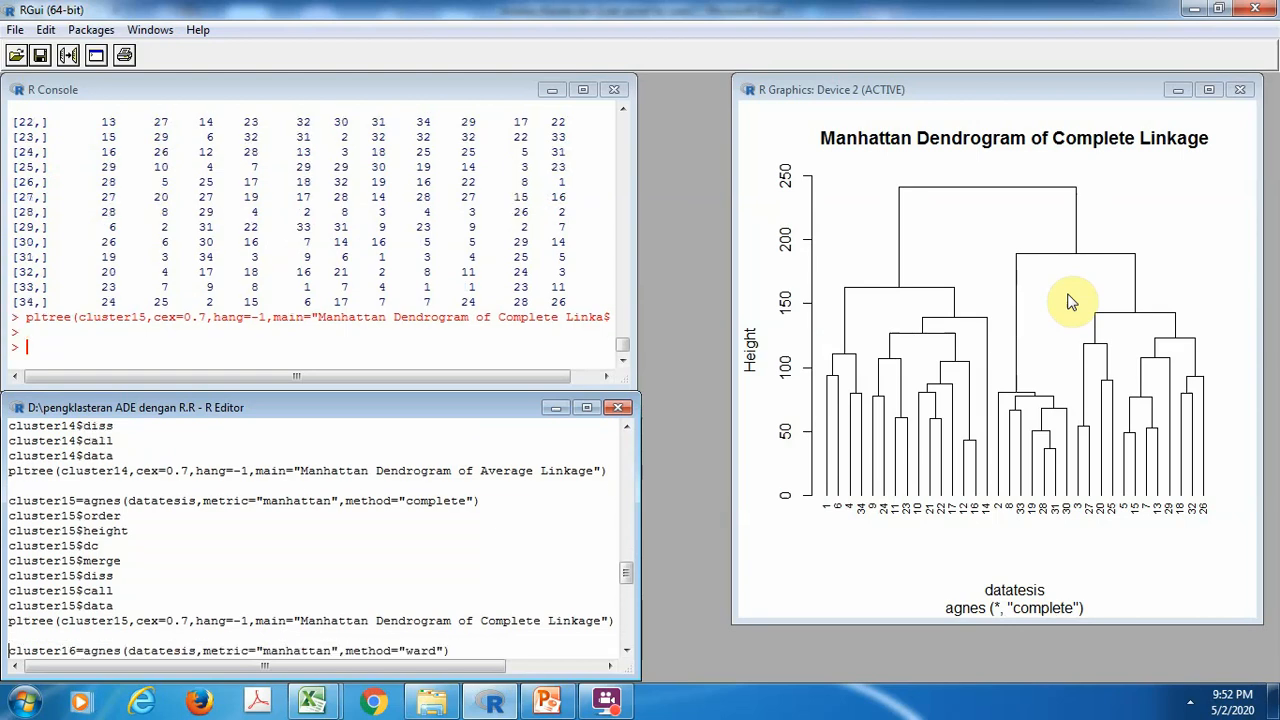
key("ctrl+r")
key("ctrl+r")
key("ctrl+r")
key("ctrl+r")
key("ctrl+r")
key("ctrl+r")
key("ctrl+r")
key("ctrl+r")
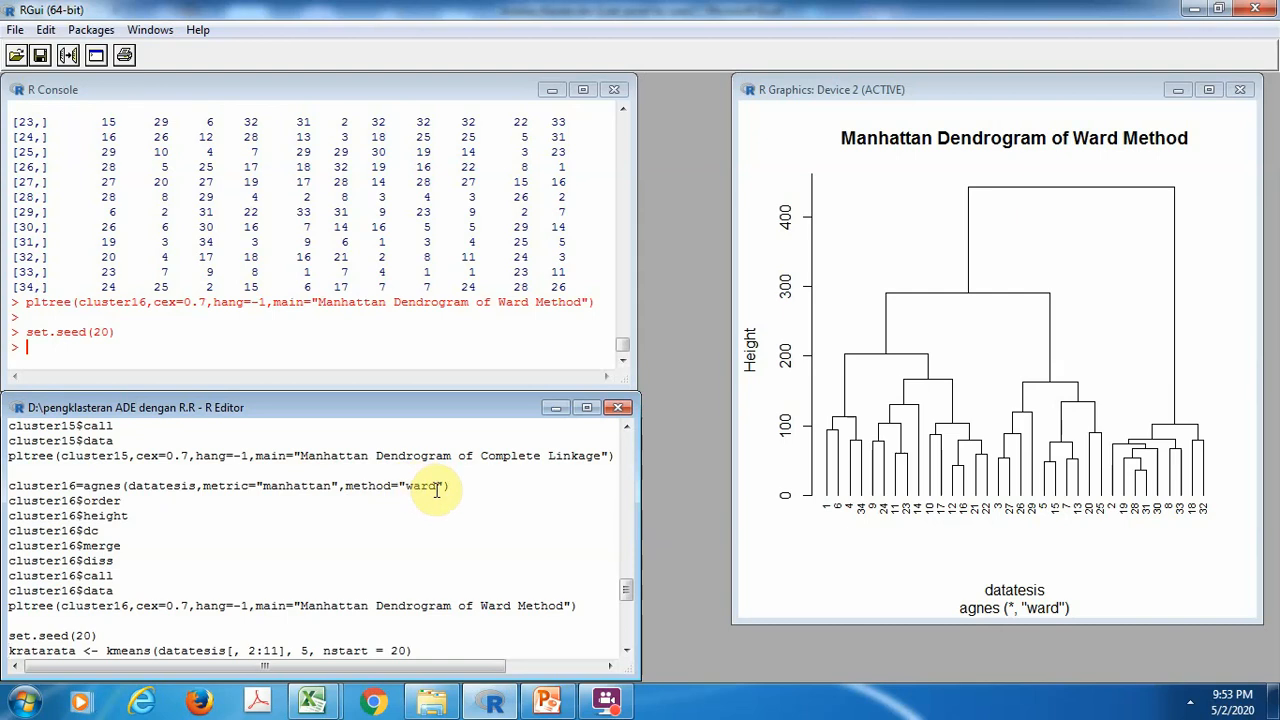
Review the script's diana and agnes clustering commands back to the library calls, and the package and pairs commands at its end
left_click(627, 453)
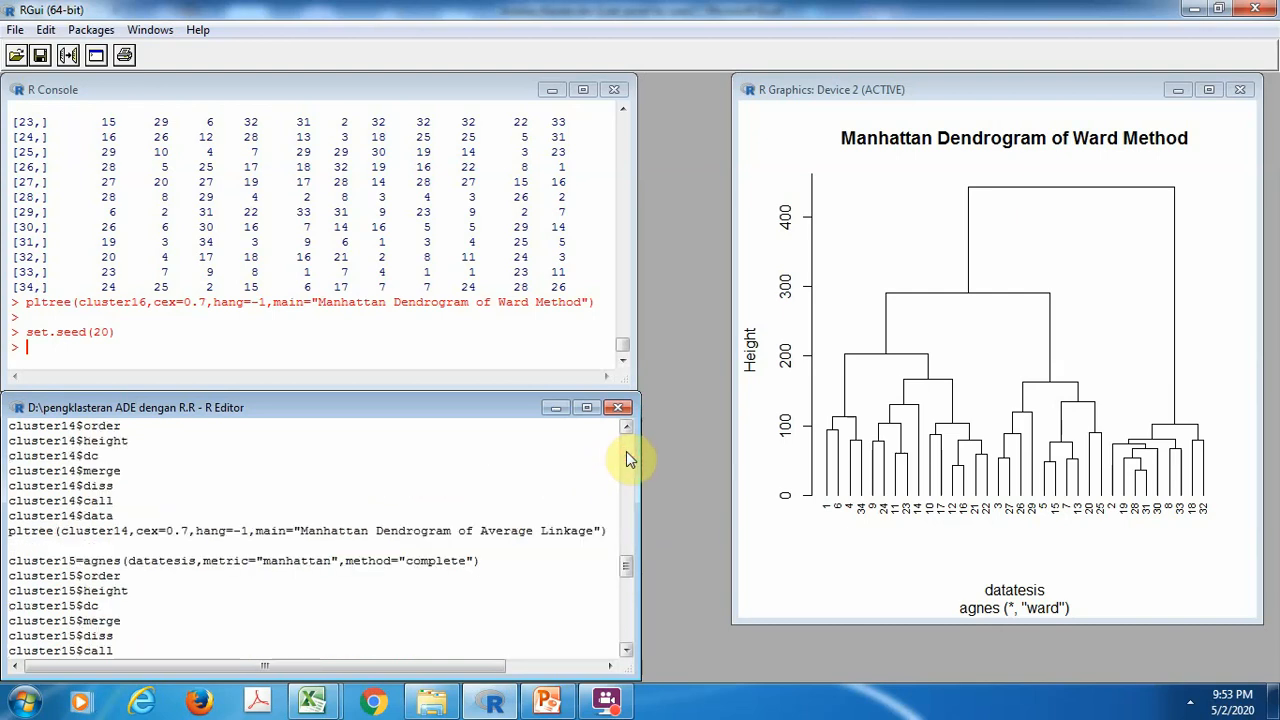
left_click(627, 453)
left_click(626, 456)
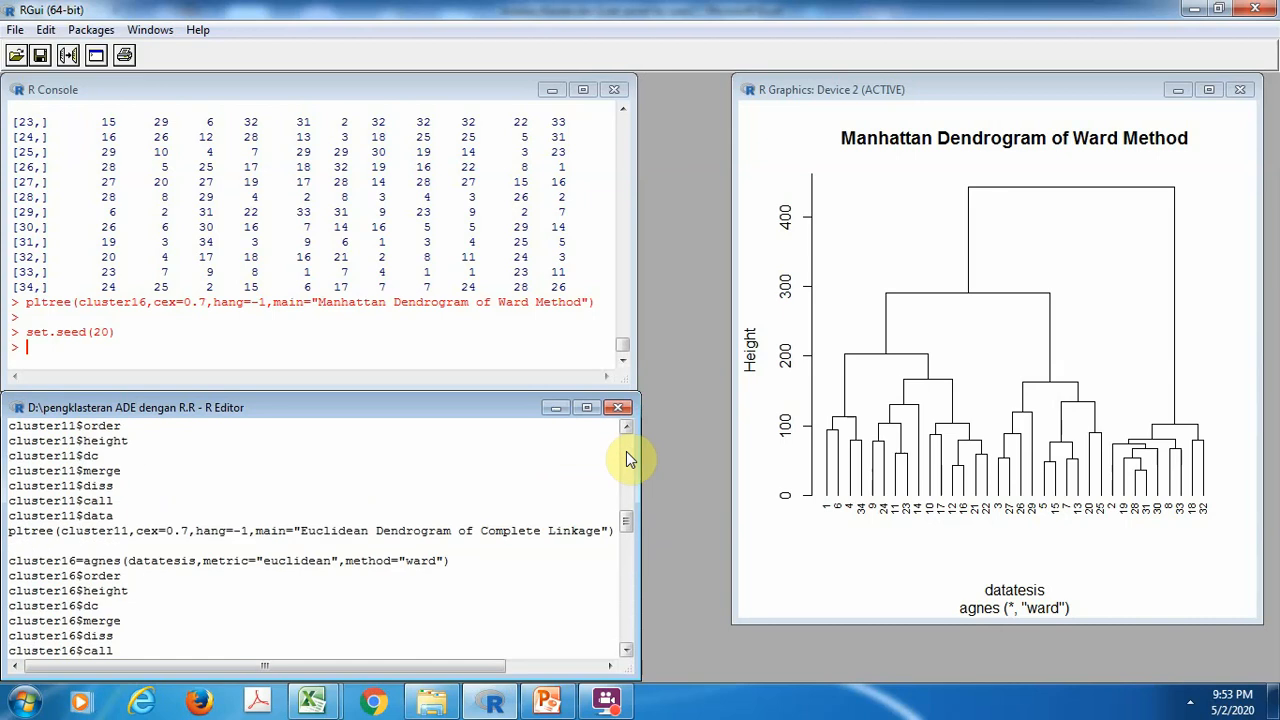
left_click(626, 456)
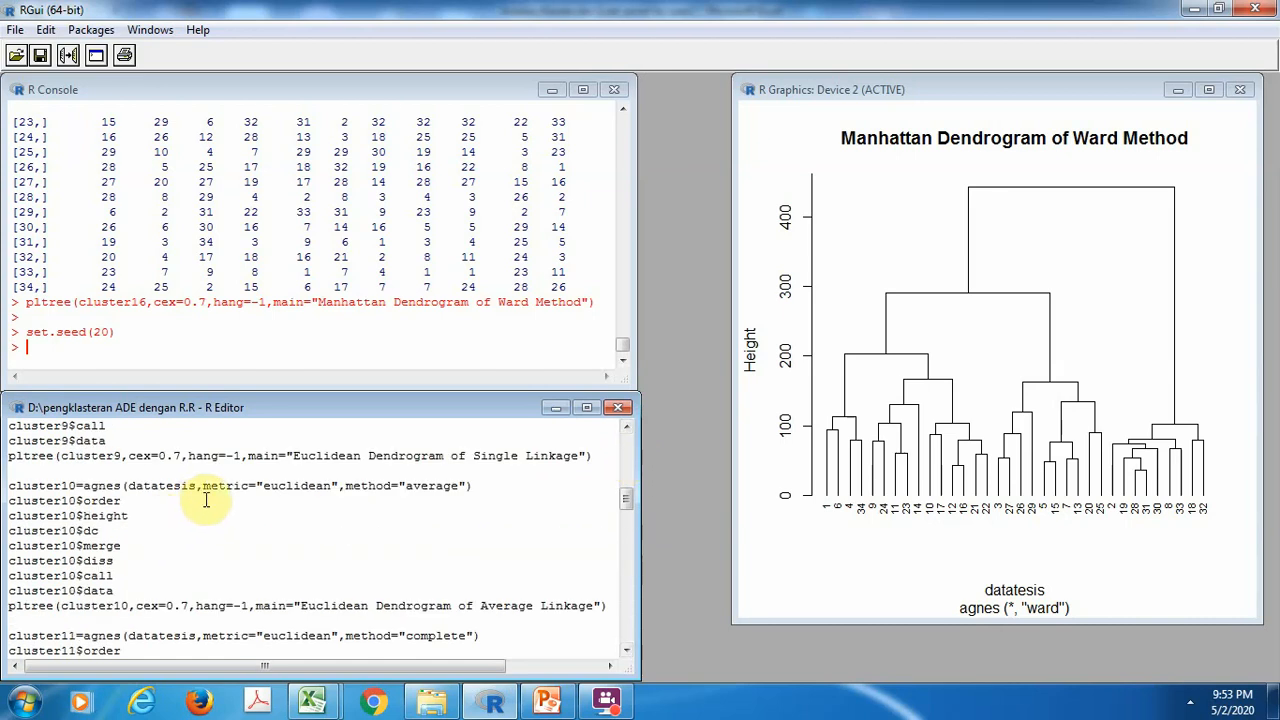
left_click(627, 453)
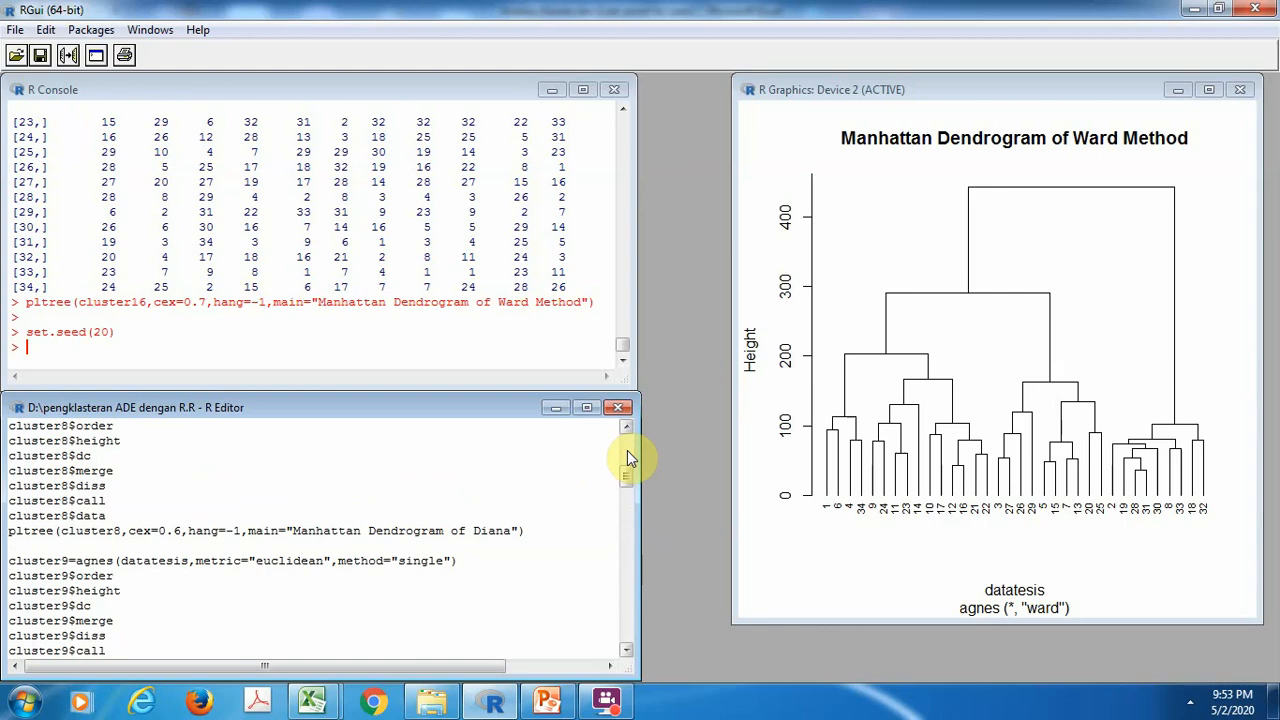
left_click(627, 453)
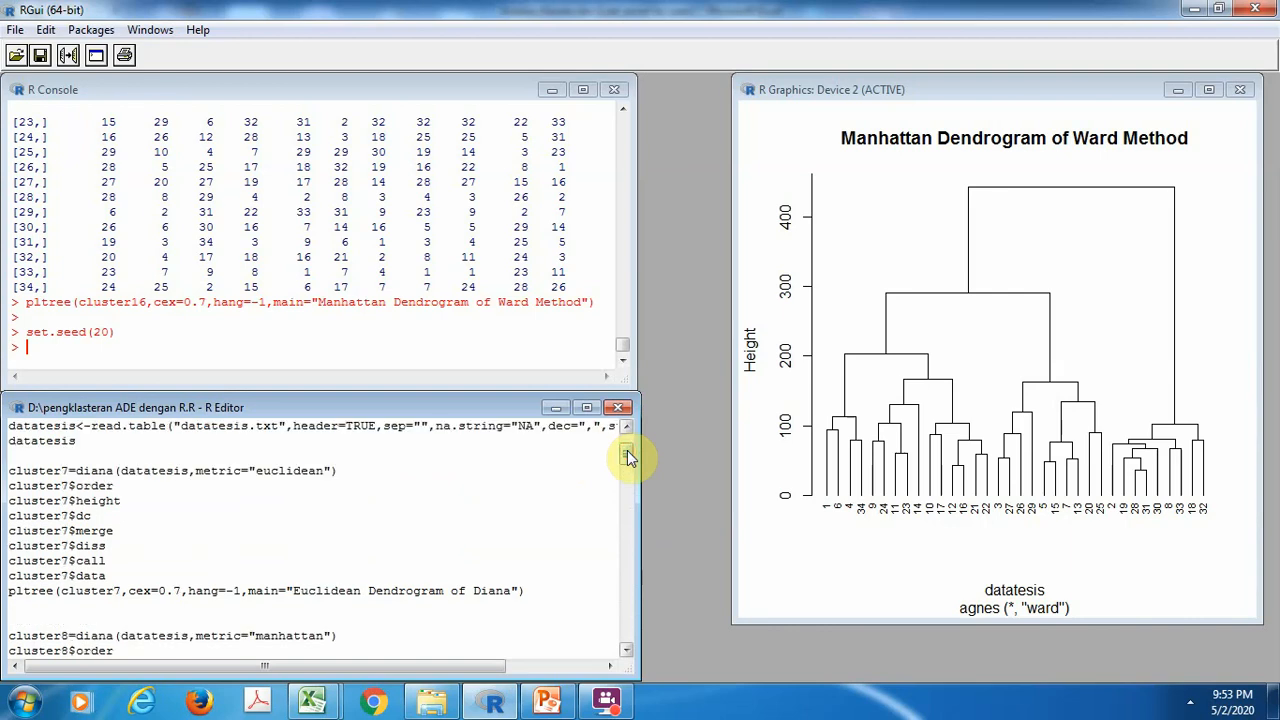
left_click(627, 445)
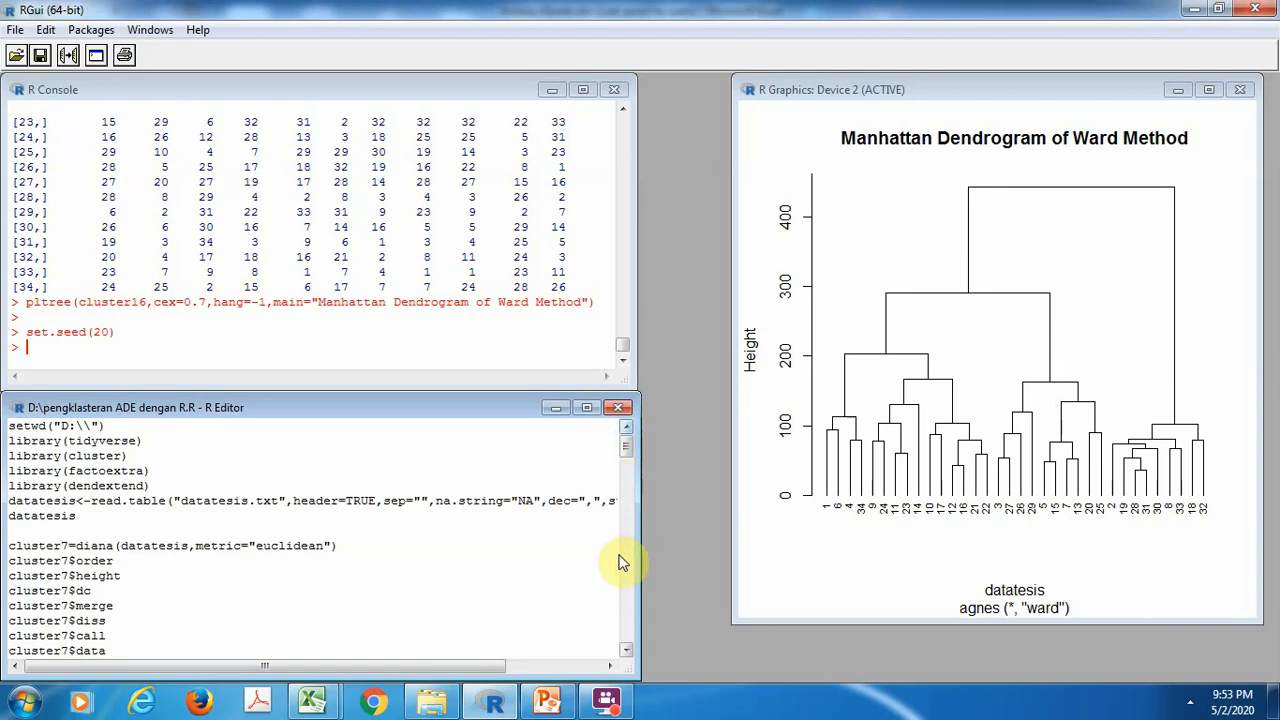
left_click(626, 630)
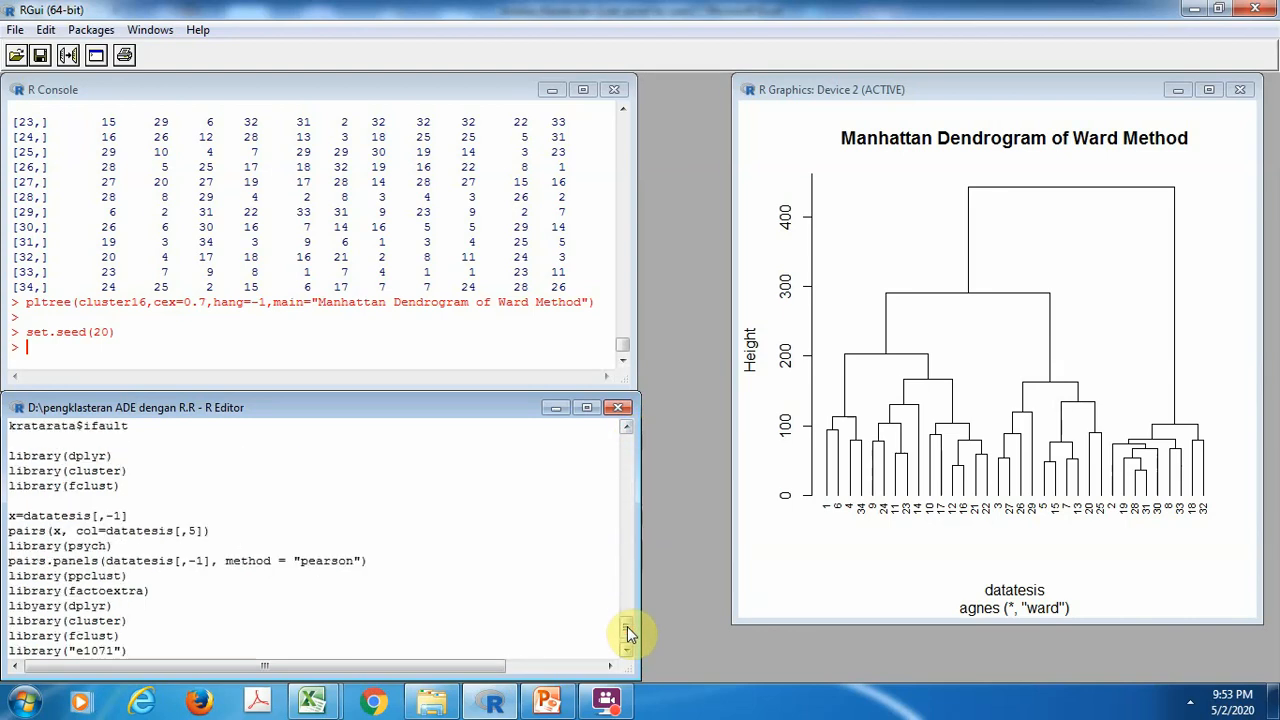
left_click(628, 645)
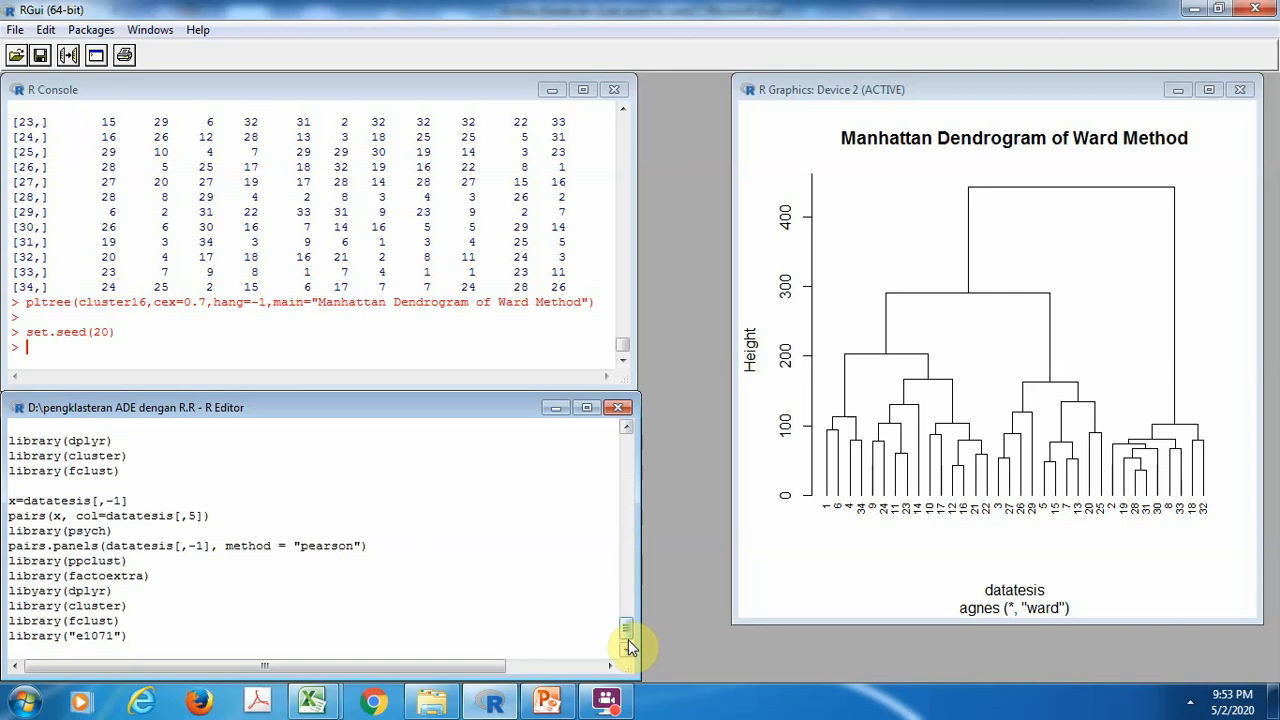
Set the random seed to 20, run kmeans on datatesis columns 2:11 with 5 clusters and nstart = 20 as kratarata, and print it
left_click(628, 444)
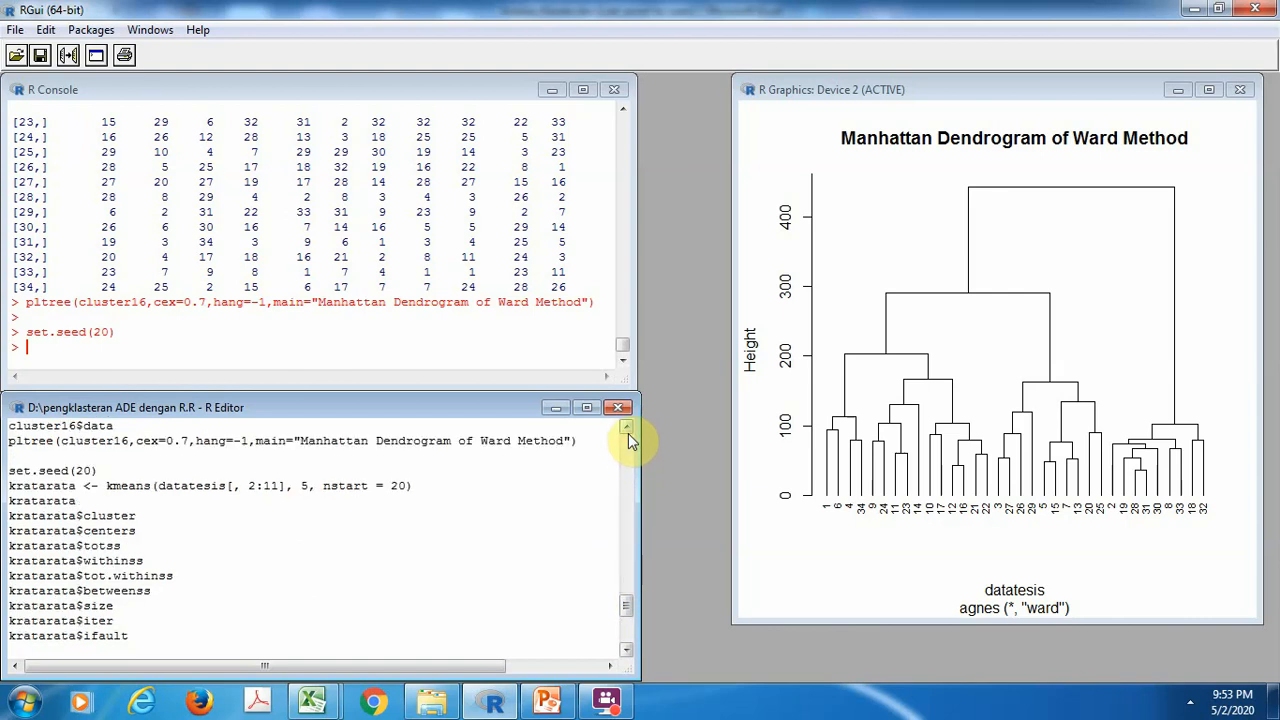
left_click(627, 429)
left_click(627, 429)
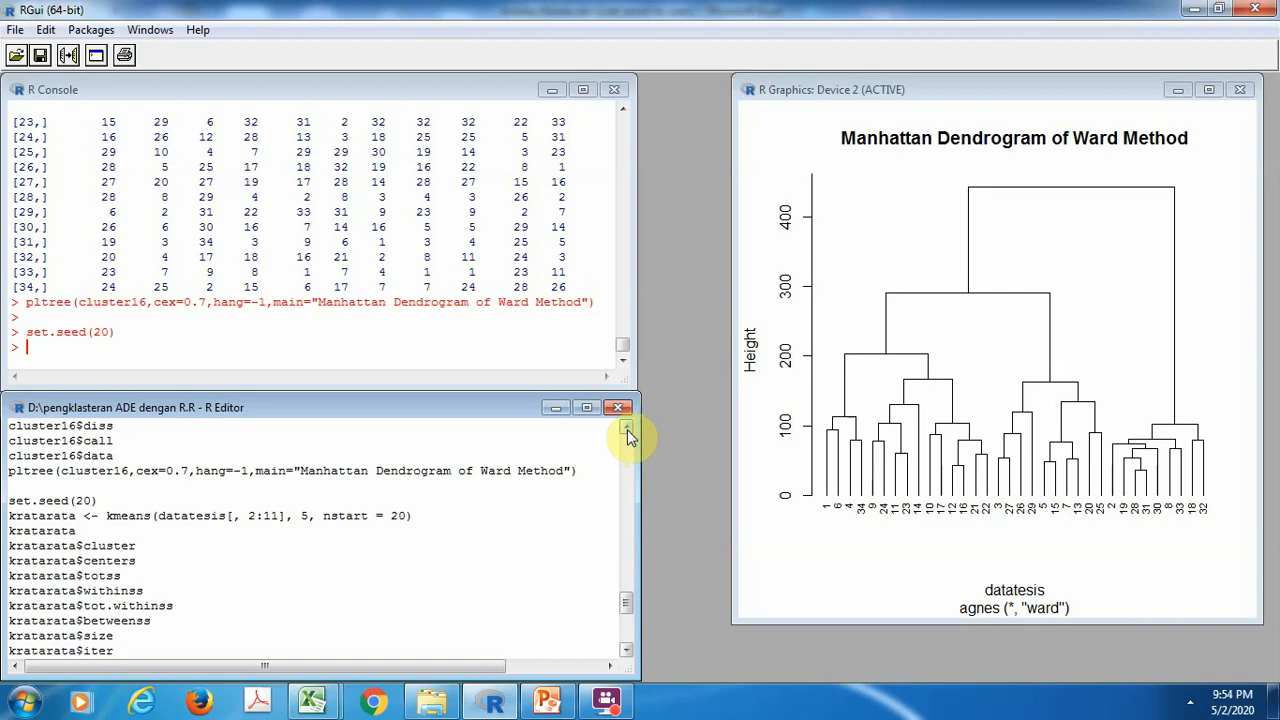
left_click(627, 429)
left_click(627, 429)
left_click(627, 429)
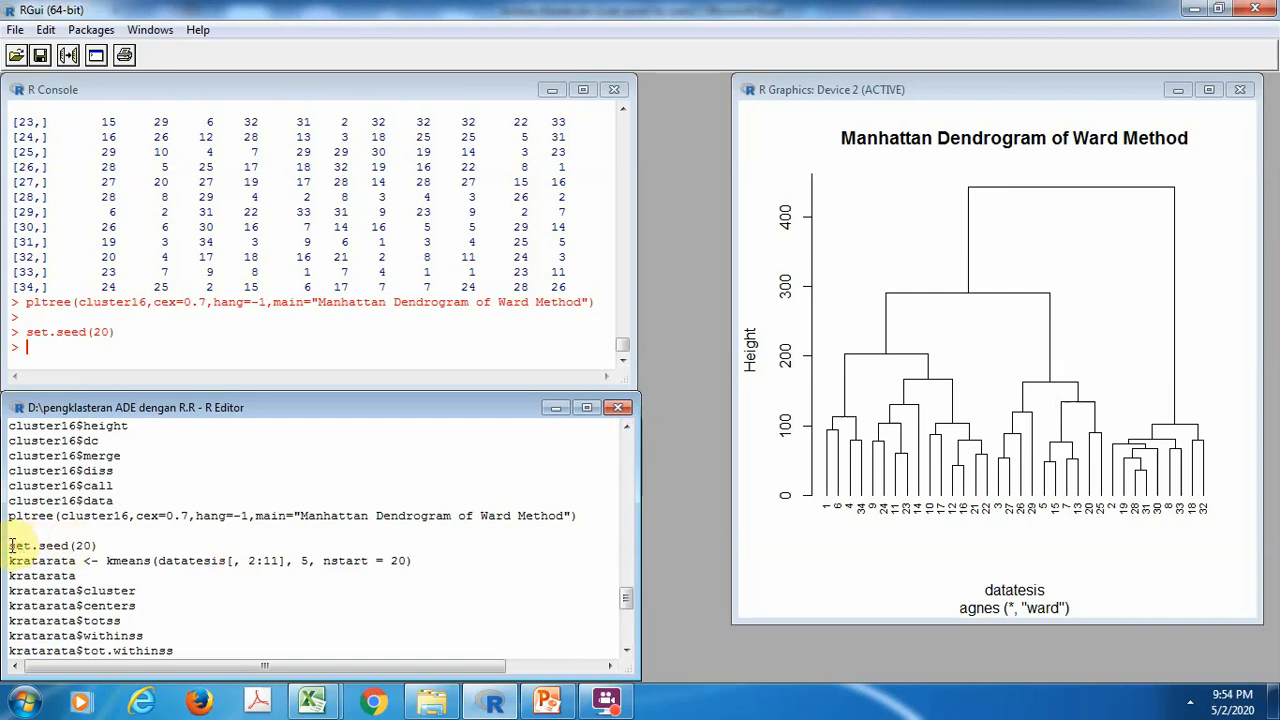
key("ctrl+r")
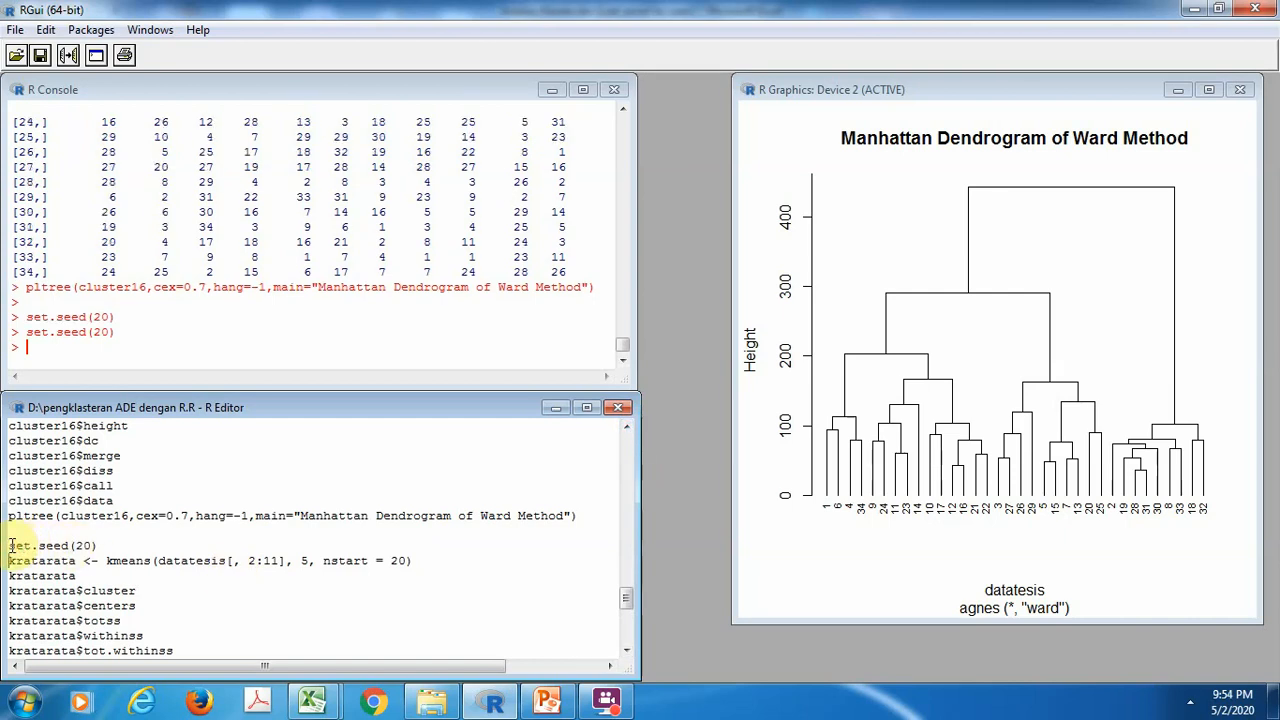
key("ctrl+r")
key("ctrl+r")
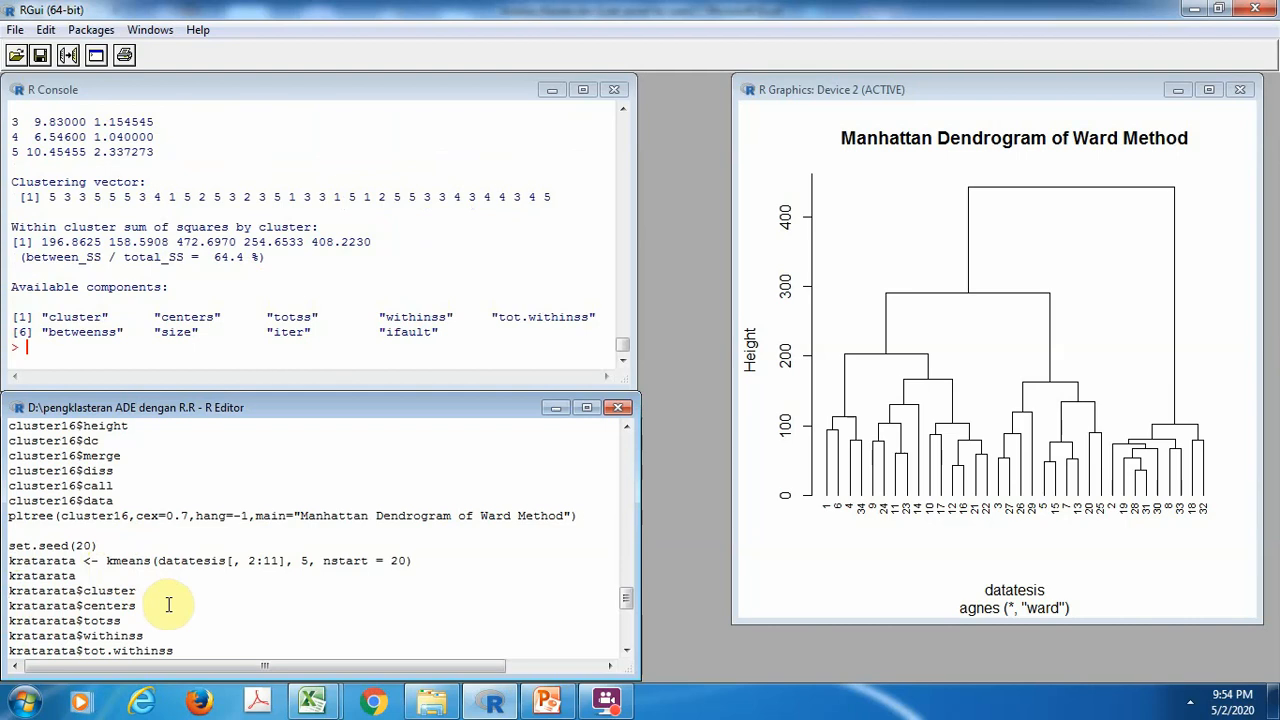
Print the cluster, centers, totss, withinss, tot.withinss, betweenss and size components of kratarata
key("ctrl+r")
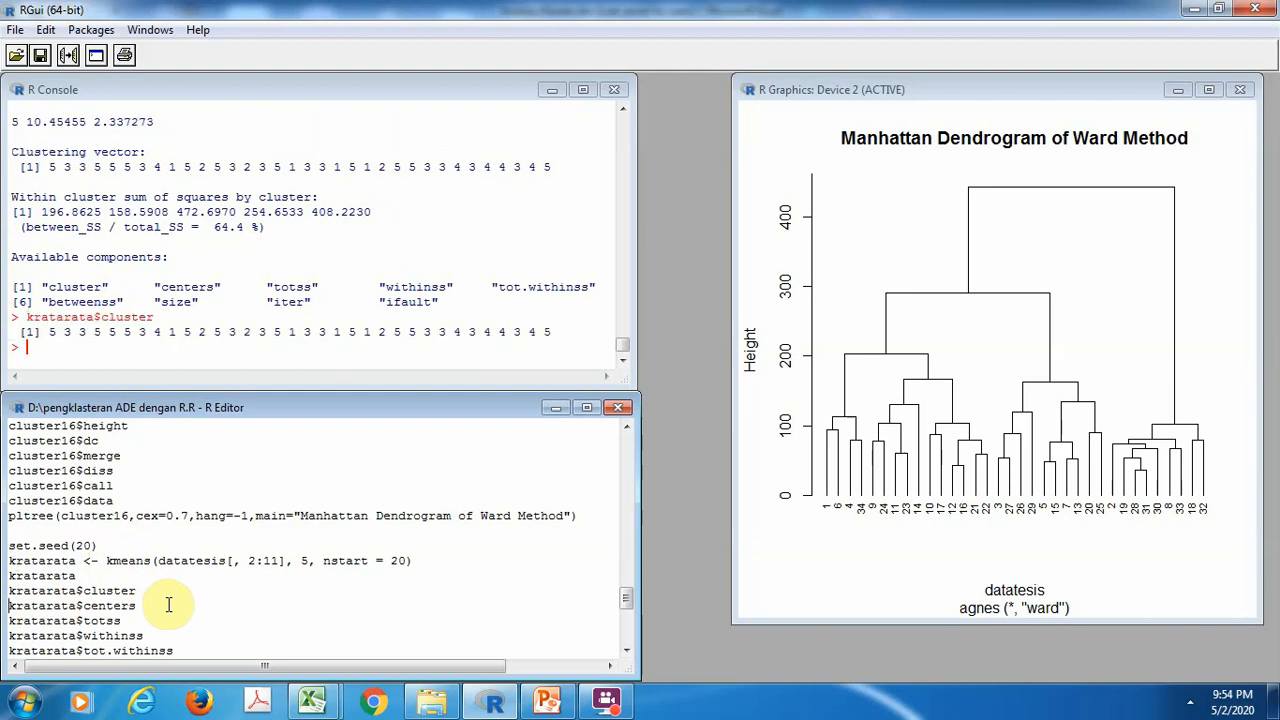
key("ctrl+r")
key("ctrl+r")
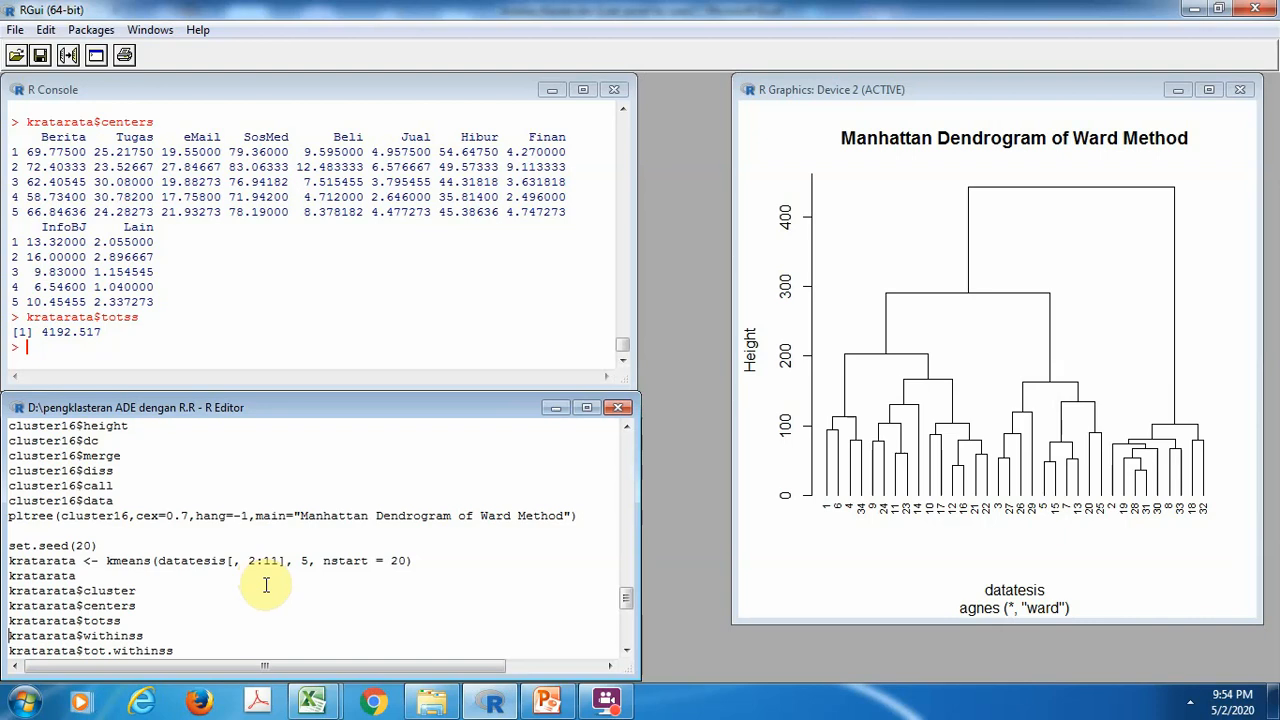
key("ctrl+r")
key("ctrl+r")
key("ctrl+r")
key("ctrl+r")
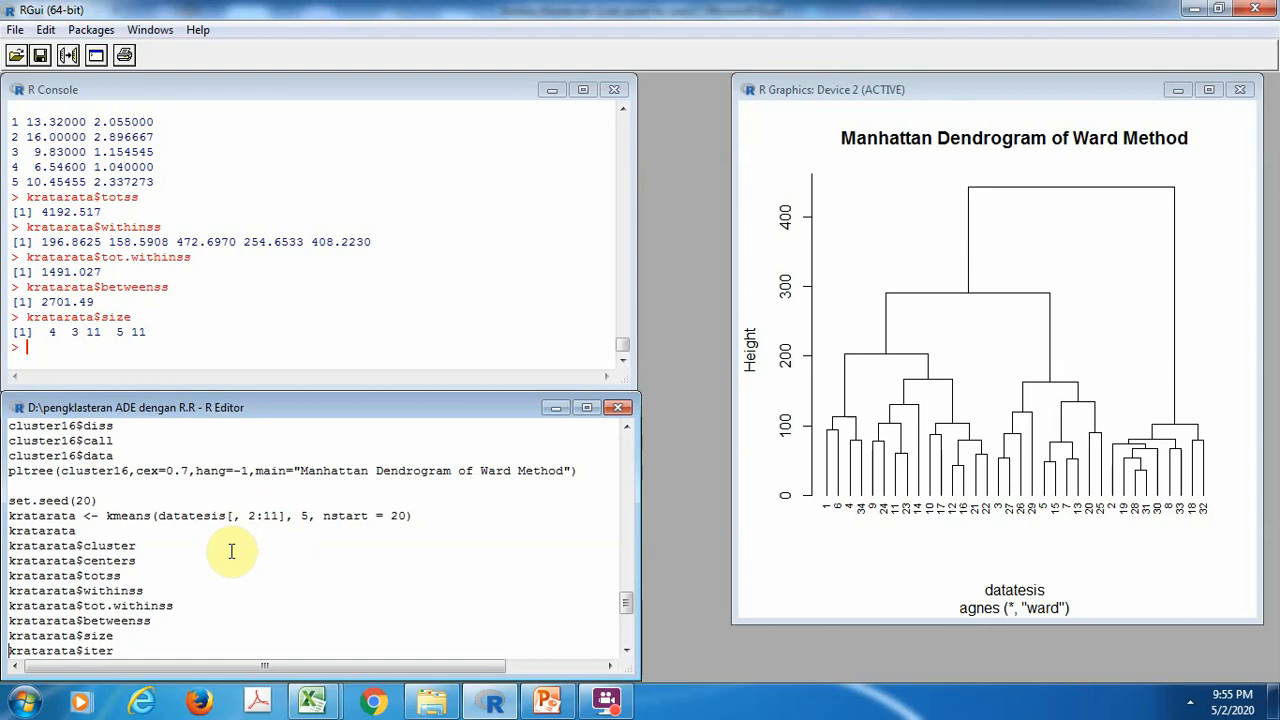
Print the iter and ifault components of kratarata and load the dplyr, cluster and fclust packages
key("ctrl+r")
key("ctrl+r")
key("ctrl+r")
key("ctrl+r")
key("ctrl+r")
key("ctrl+r")
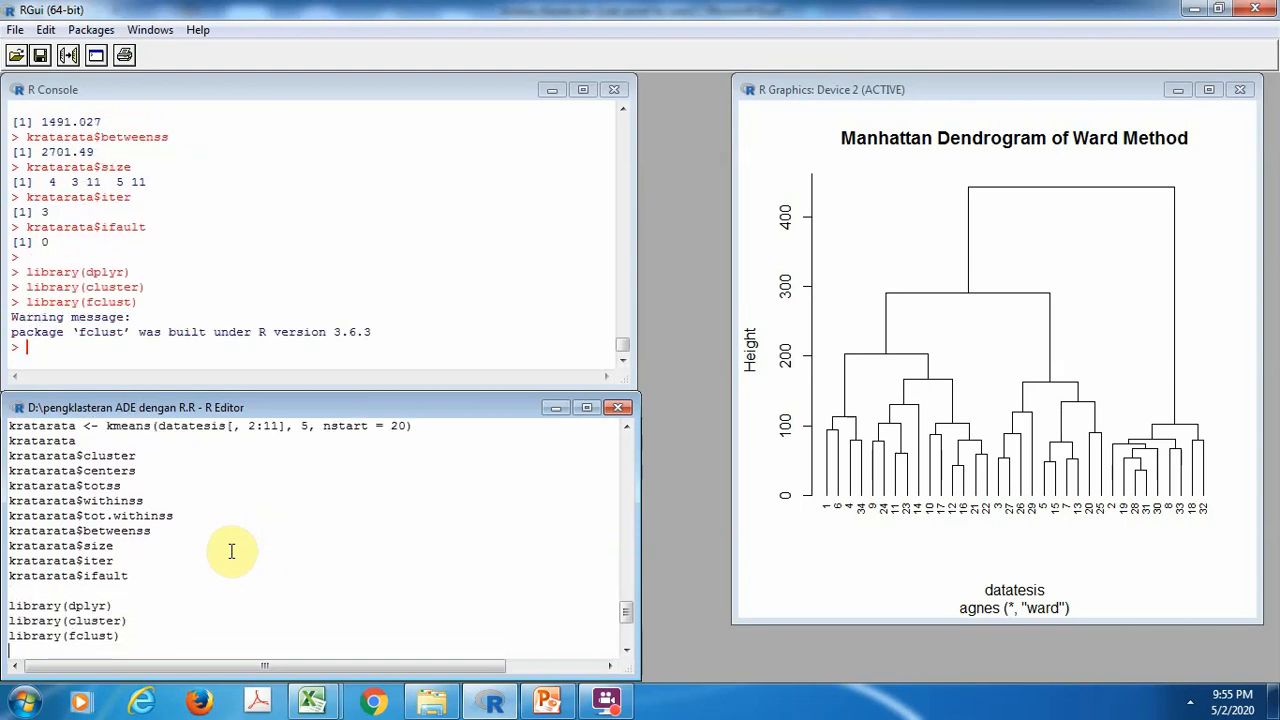
Assign datatesis without its first column to x, plot its scatterplot matrix with pairs coloured by datatesis[,5], and load the psych package
key("ctrl+r")
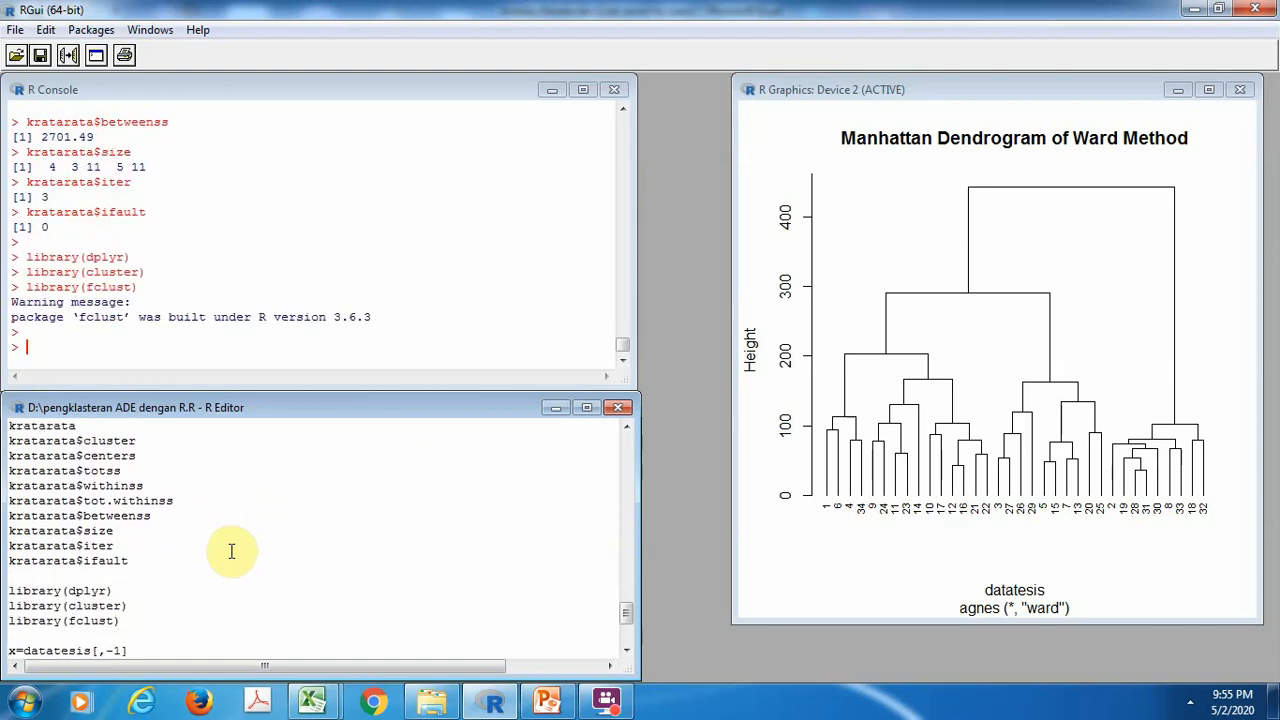
key("ctrl+r")
key("ctrl+r")
key("ctrl+r")
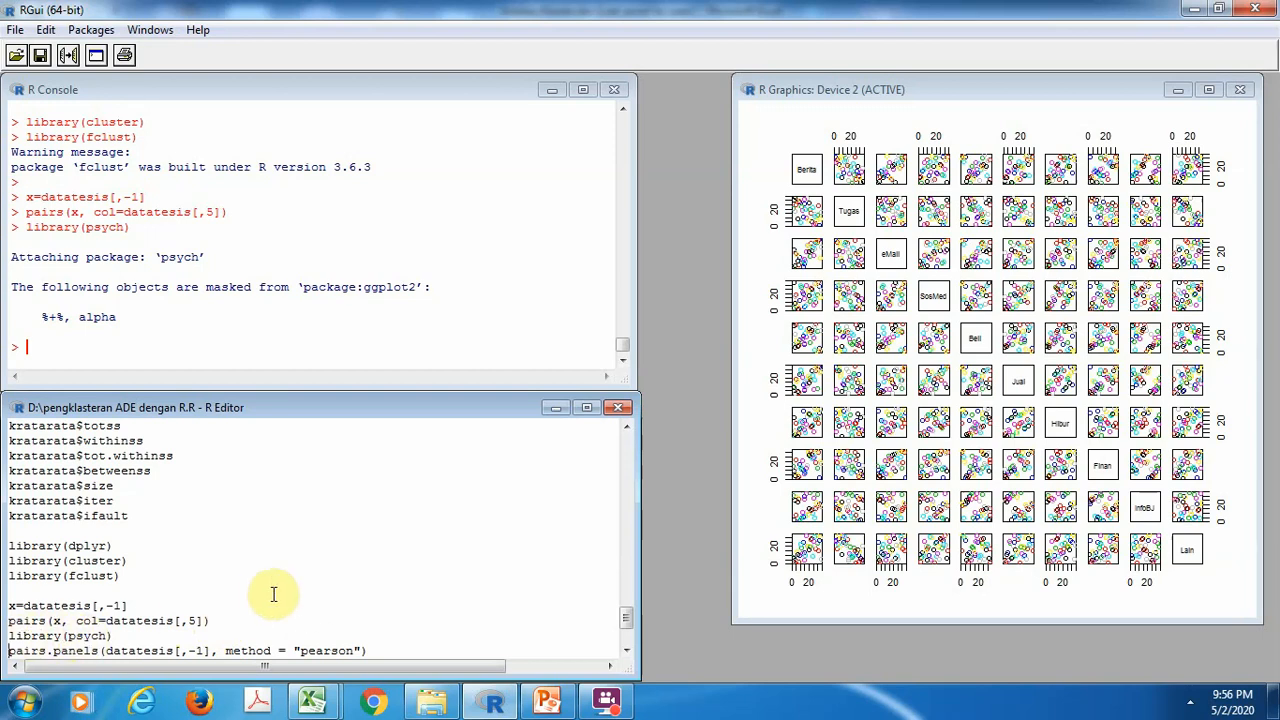
Plot datatesis without its first column using pairs.panels with the pearson method, and load ppclust, factoextra, cluster, fclust and e1071
key("ctrl+r")
key("ctrl+r")
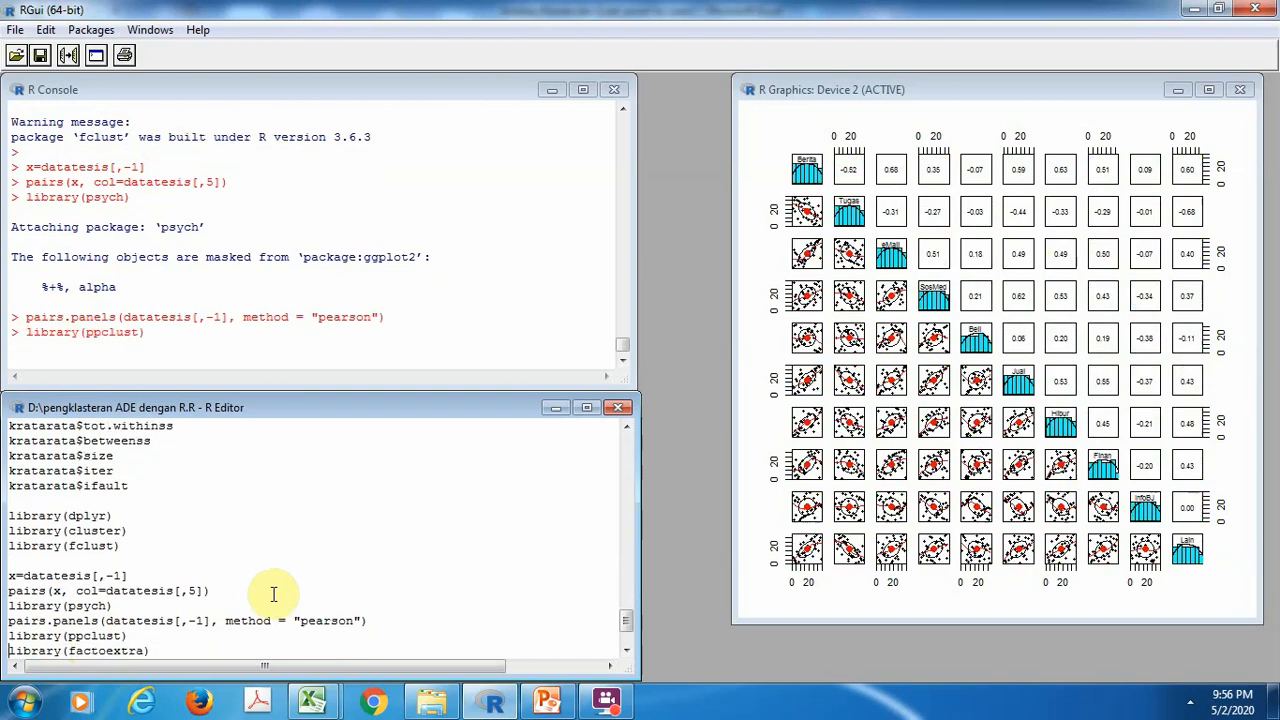
key("ctrl+r")
key("ctrl+r")
key("ctrl+r")
key("ctrl+r")
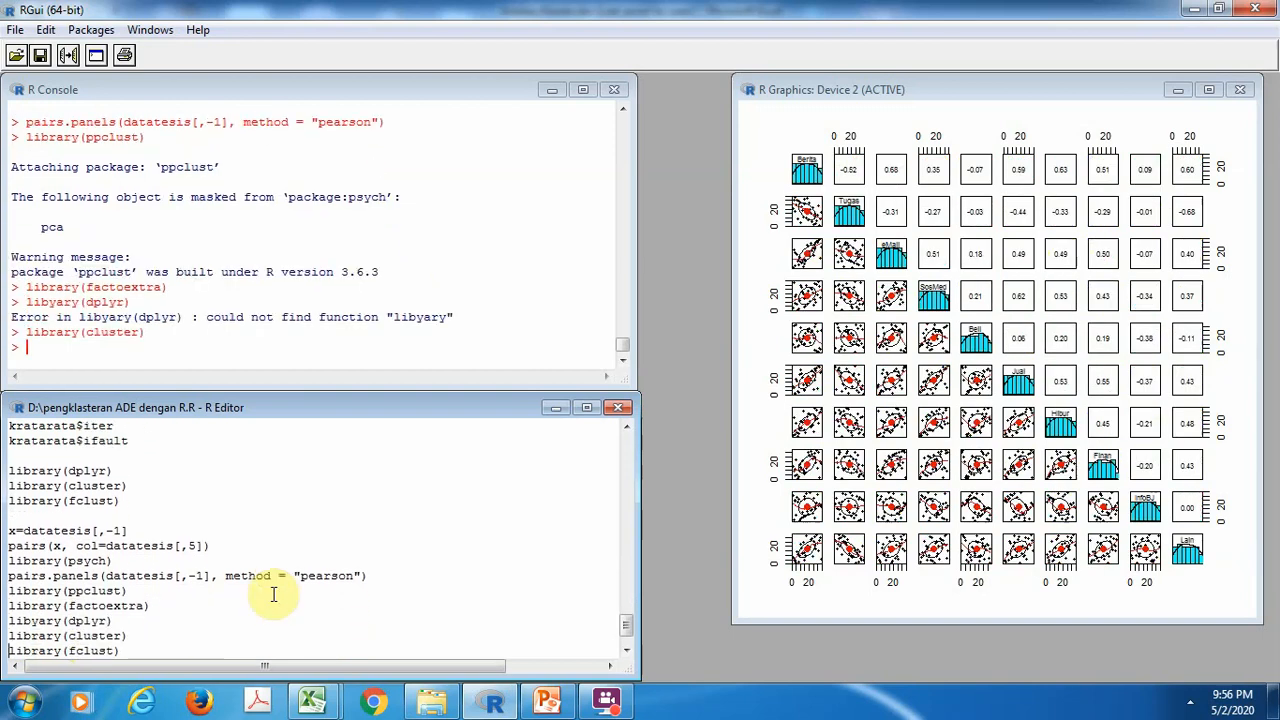
key("ctrl+r")
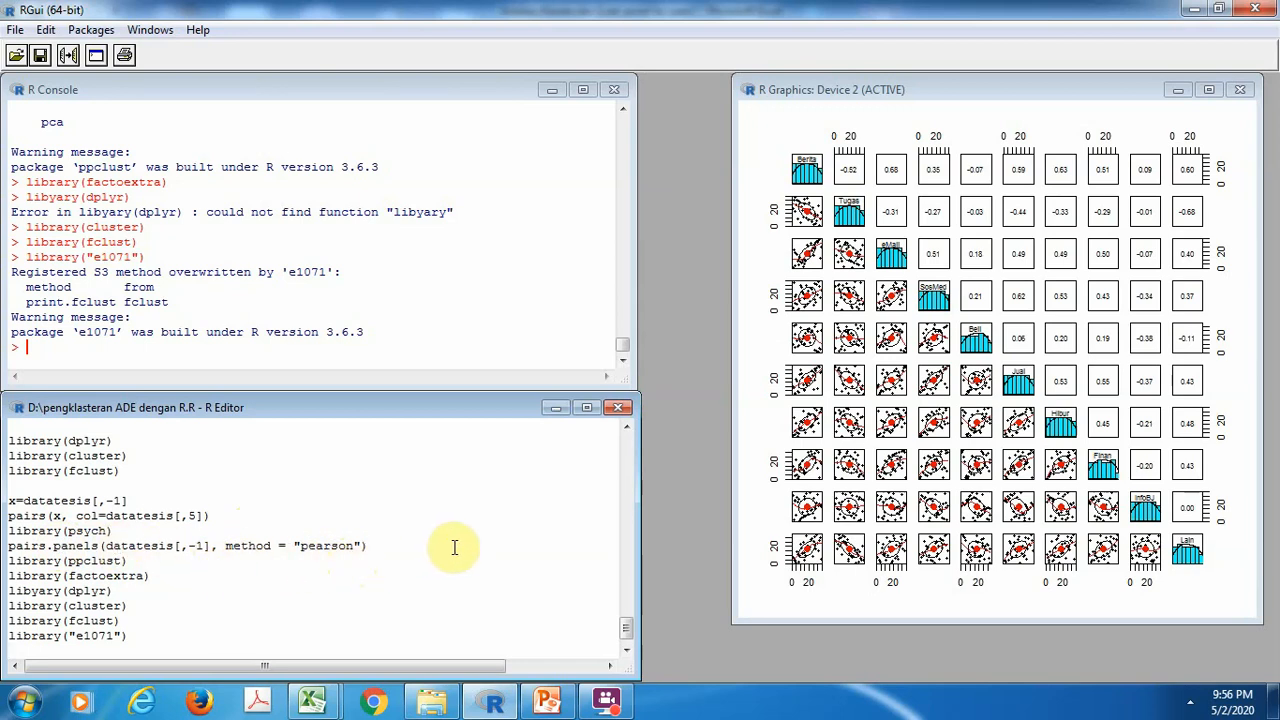
left_click(629, 458)
left_click(629, 458)
left_click(629, 458)
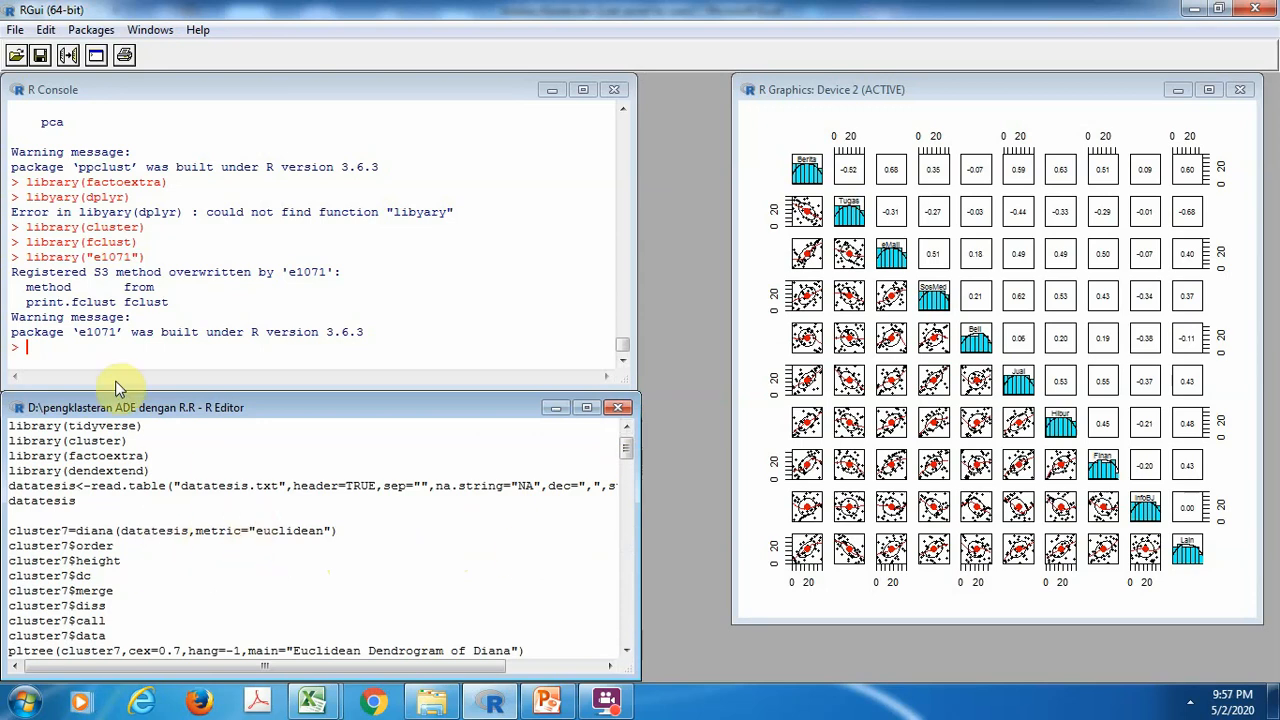
left_click(16, 58)
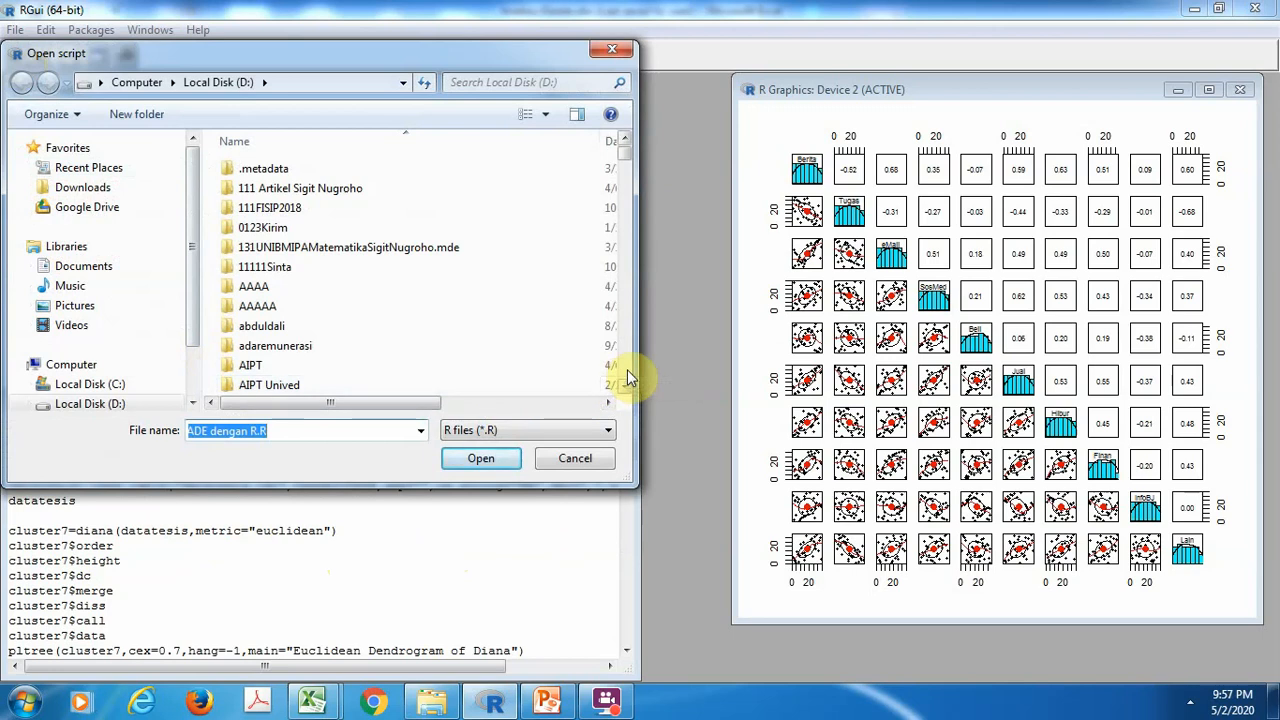
scroll(627, 369, "down", 3)
scroll(627, 369, "down", 4)
scroll(627, 369, "down", 15)
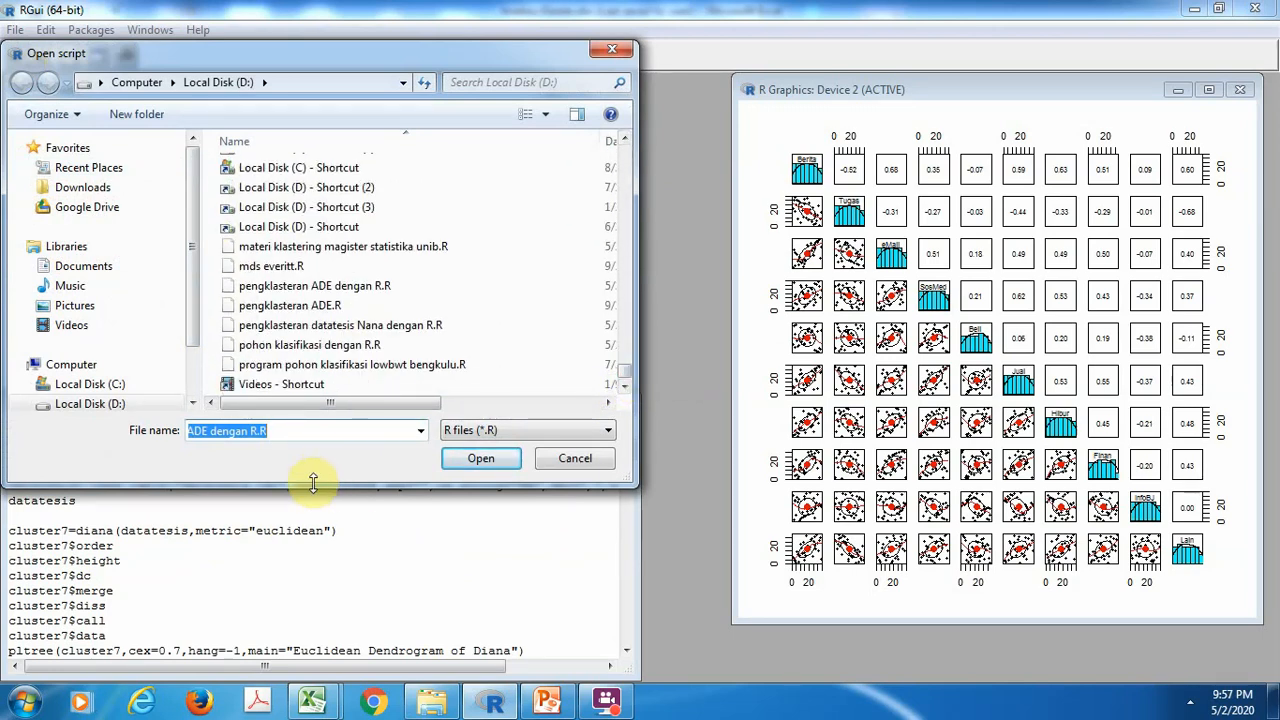
key("BackSpace")
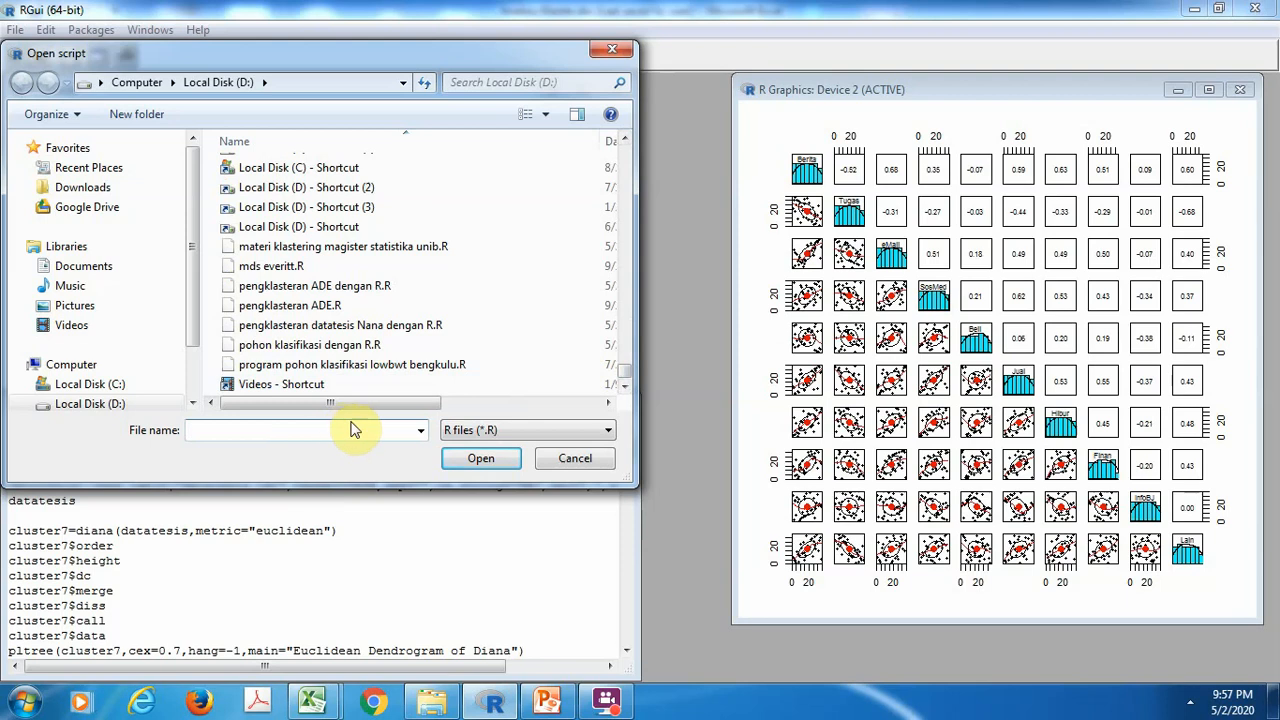
left_click(354, 365)
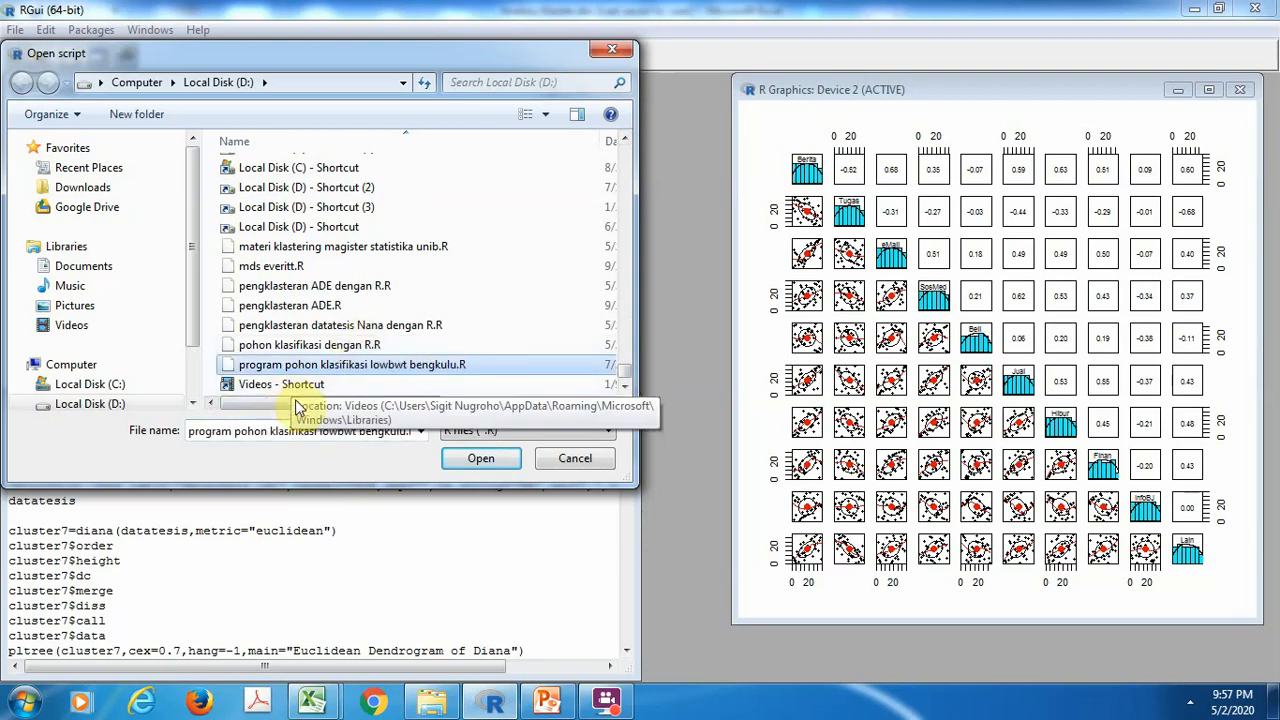
left_click(305, 328)
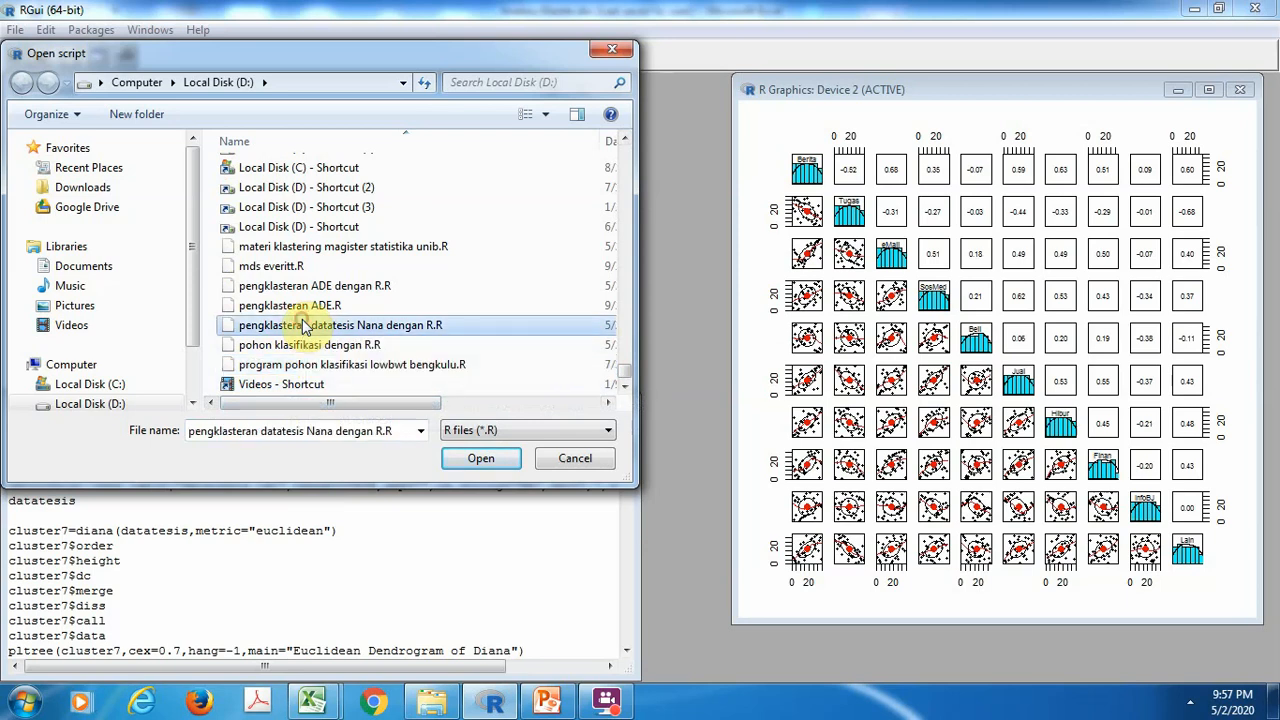
left_click(472, 457)
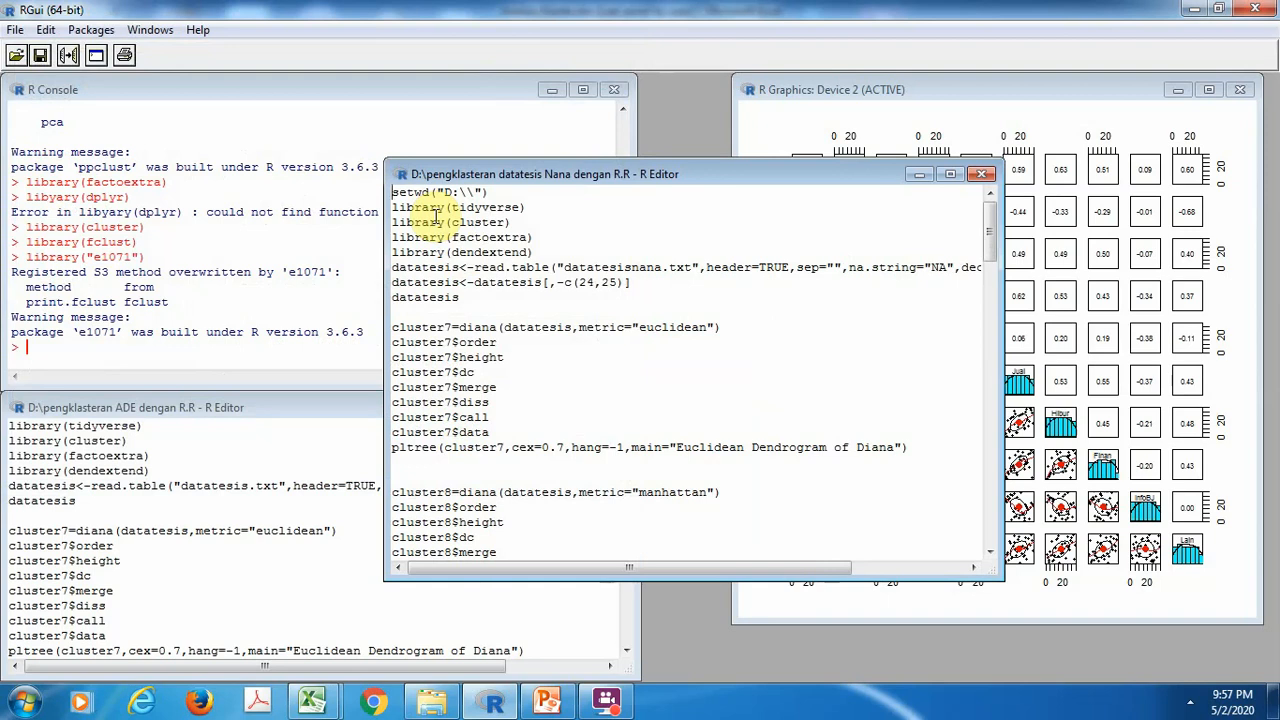
left_click(983, 177)
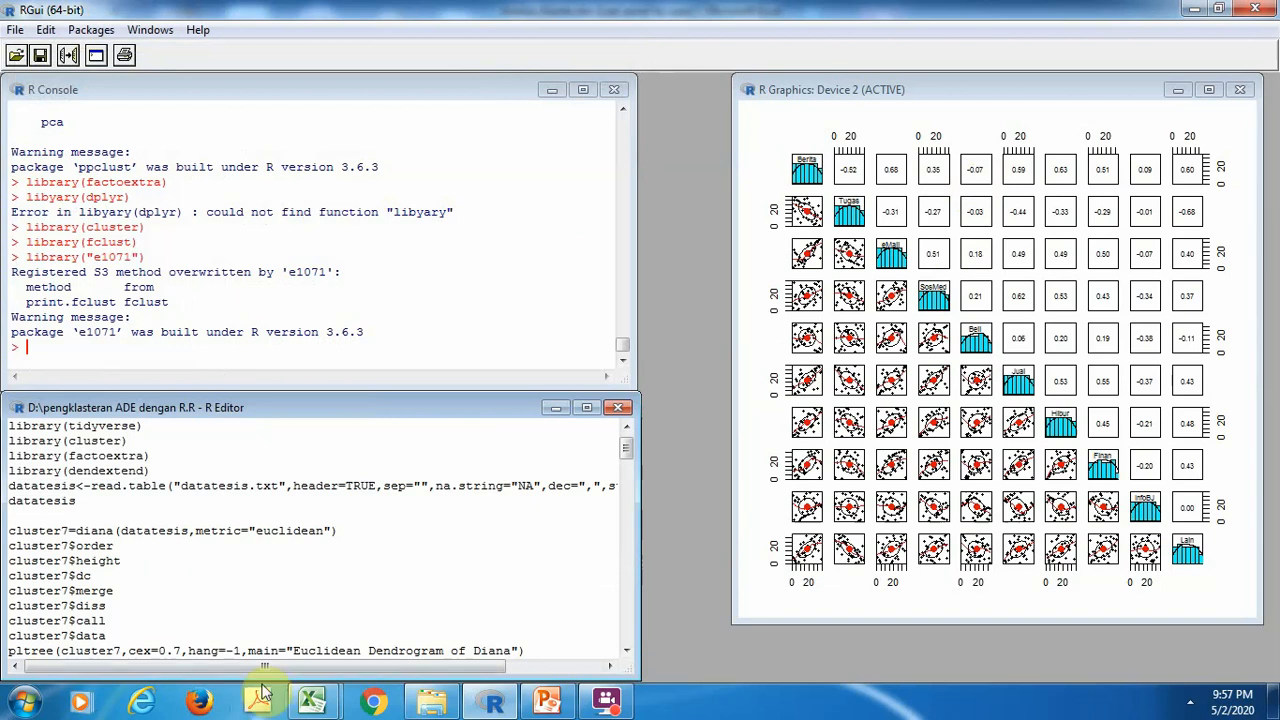
Open the script "fuzzy clustering datatesis Nana dengan R.R" from Local Disk (D:)
left_click(15, 55)
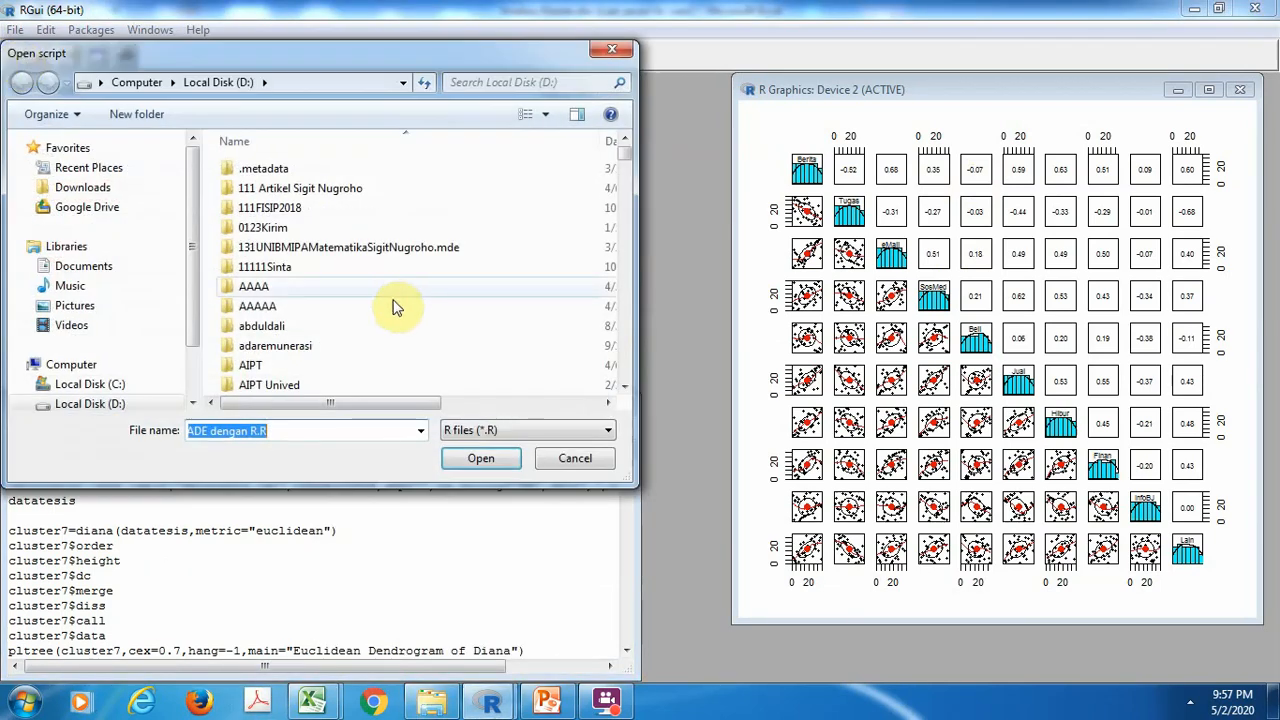
key("BackSpace")
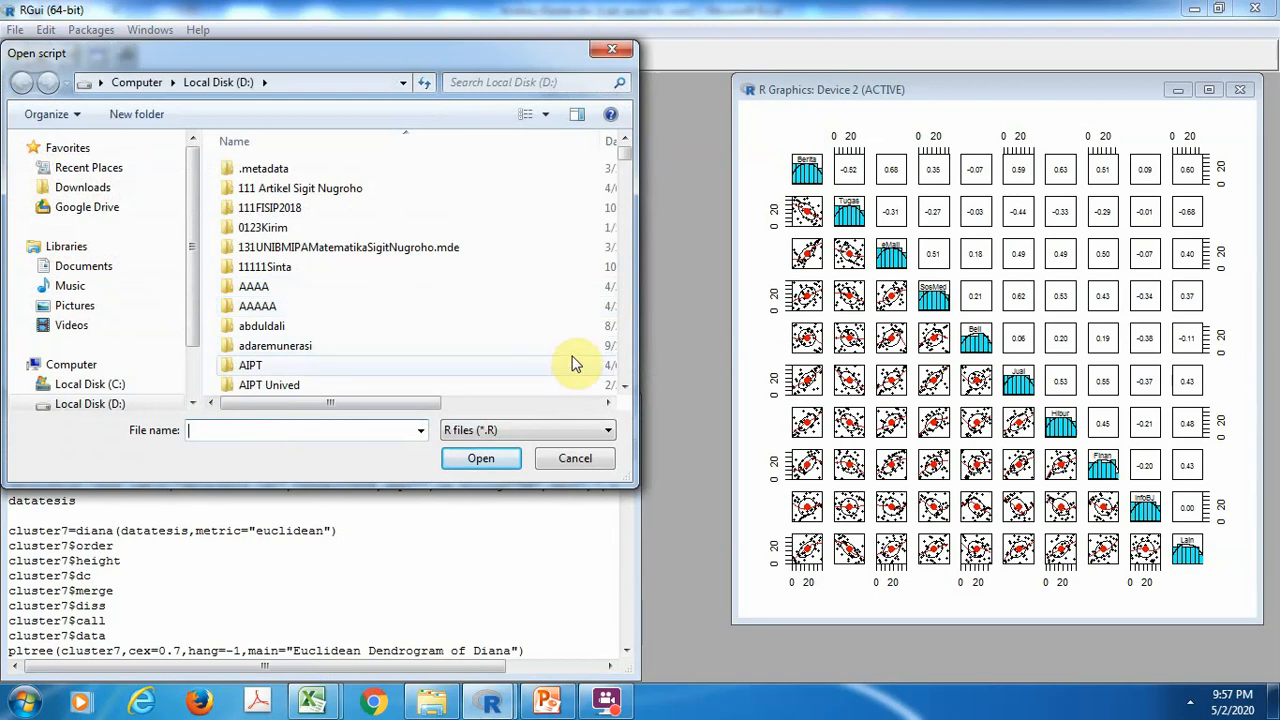
left_click(623, 357)
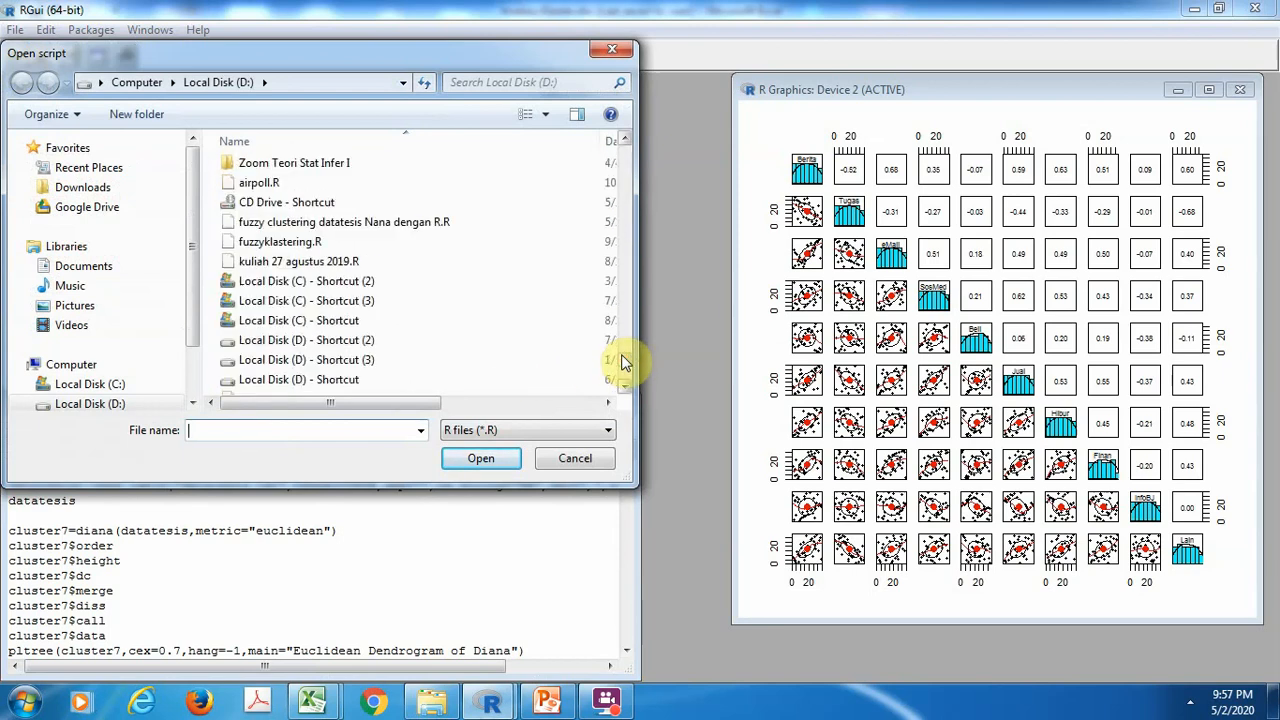
left_click(392, 226)
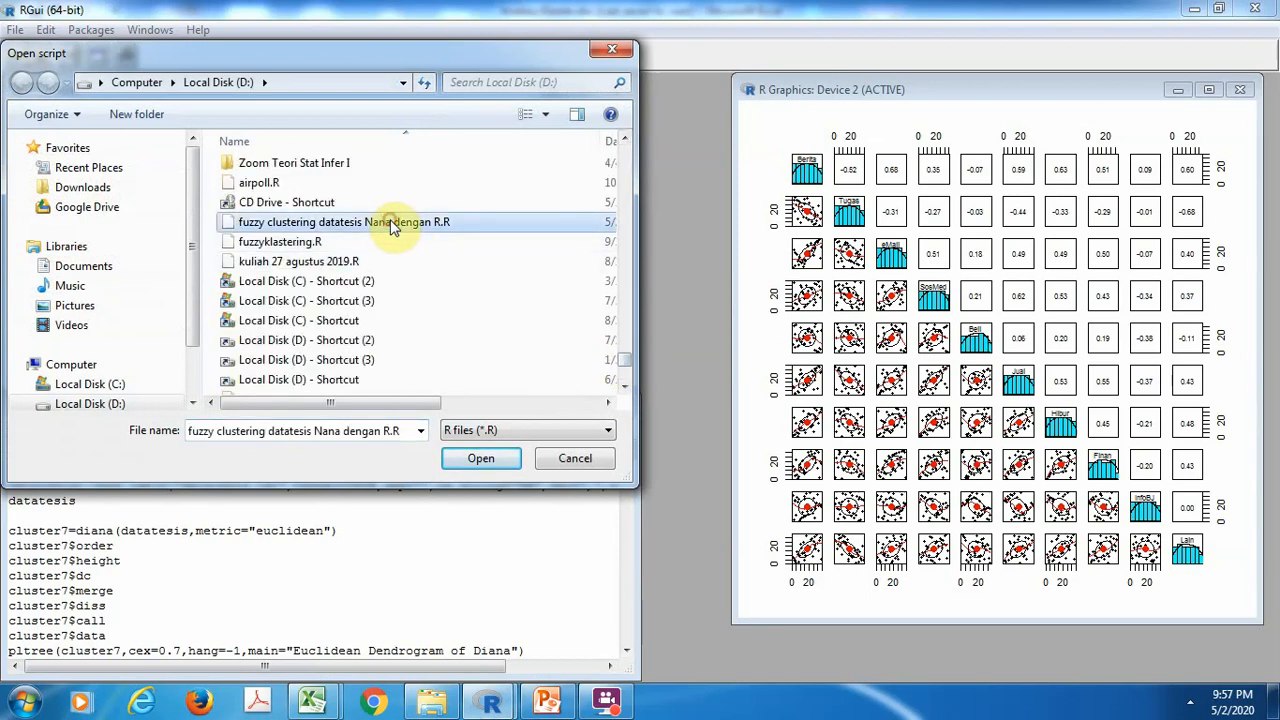
left_click(481, 458)
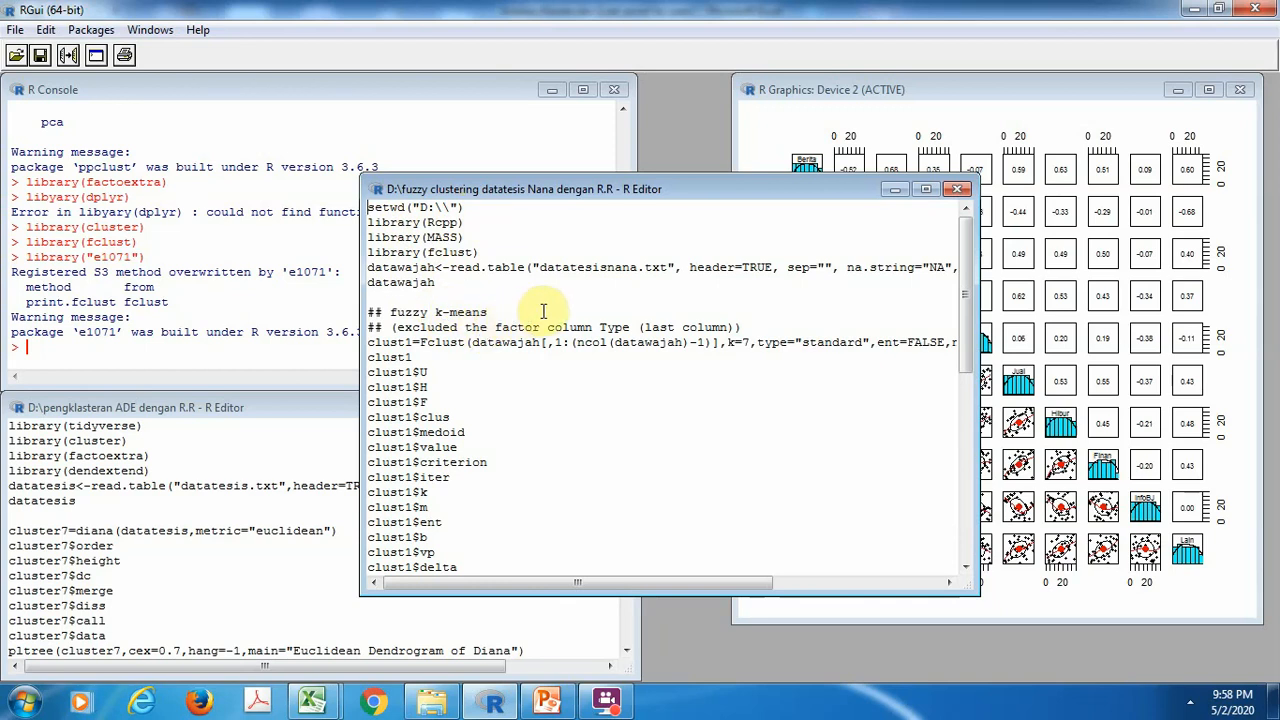
Set the working directory to D:, load Rcpp, MASS and fclust, read datatesisnana.txt into datawajah and print it
key("ctrl+r")
key("ctrl+r")
key("ctrl+r")
key("ctrl+r")
key("ctrl+r")
key("ctrl+r")
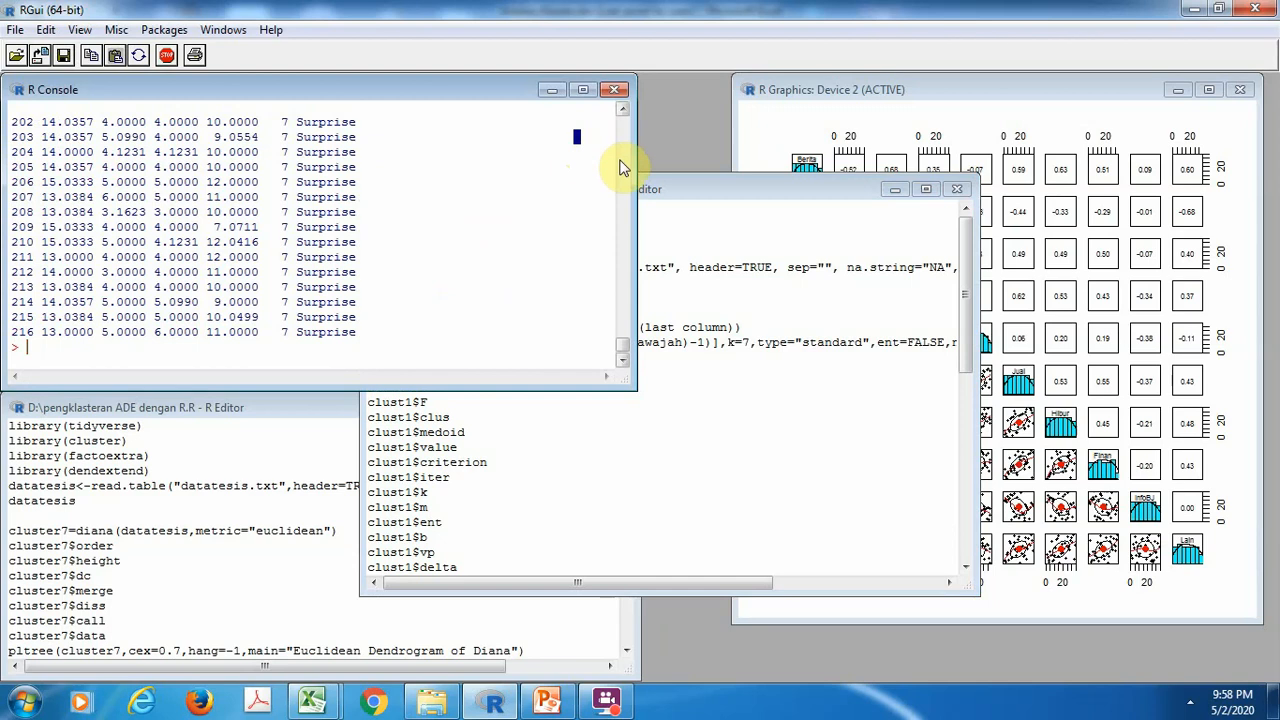
Examine the printed datawajah rows and the earlier cluster16 output in the console, and return to the fuzzy clustering script
left_click_drag(621, 345, 621, 278)
scroll(621, 278, "down", 9)
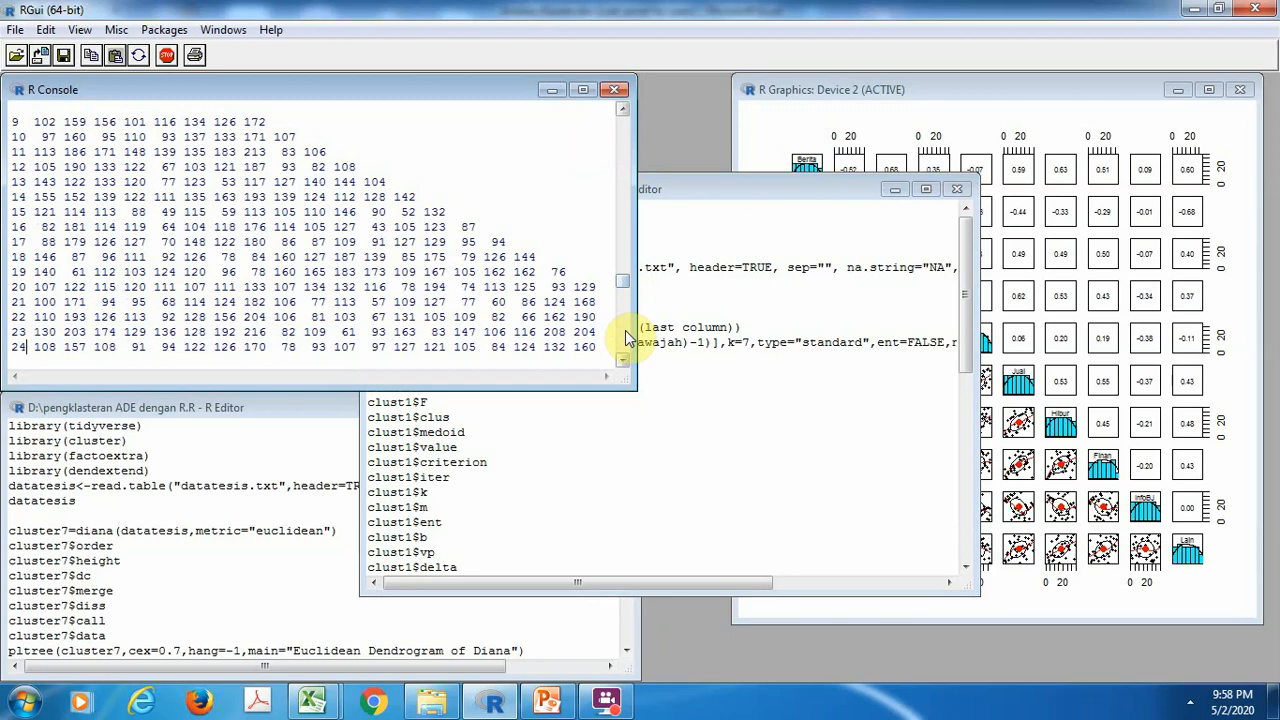
left_click(624, 148)
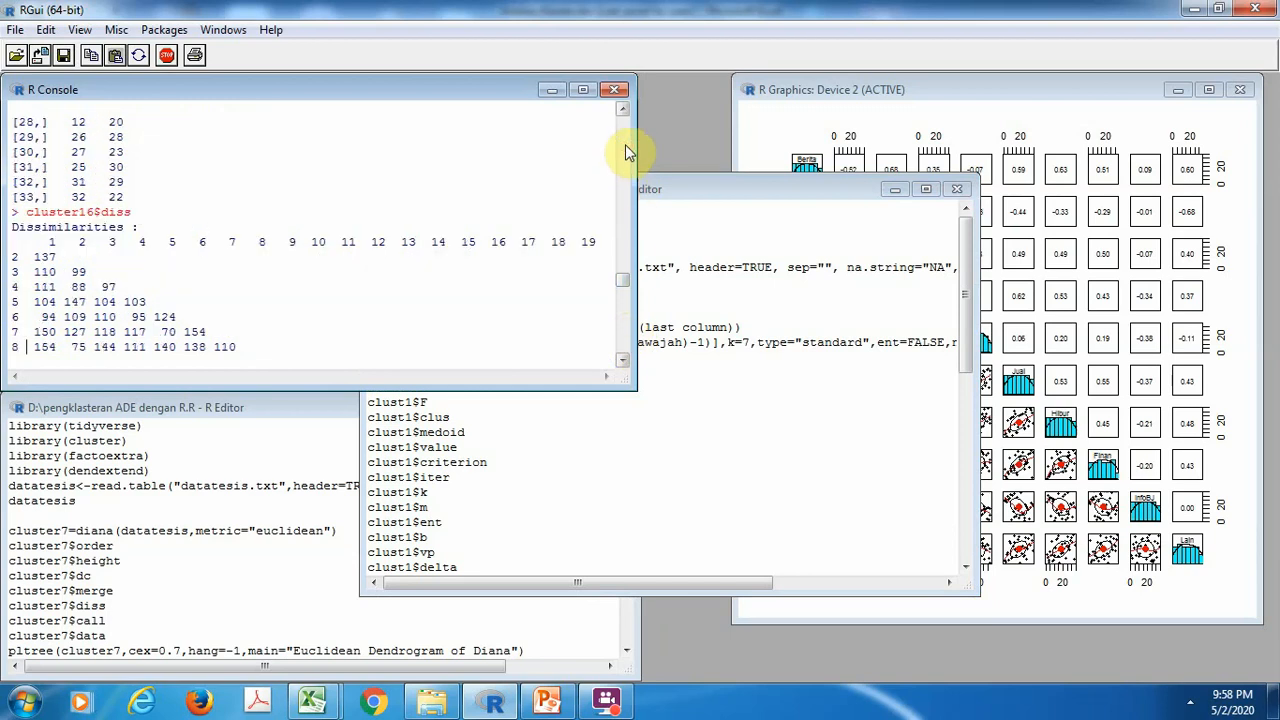
left_click(624, 150)
left_click(624, 150)
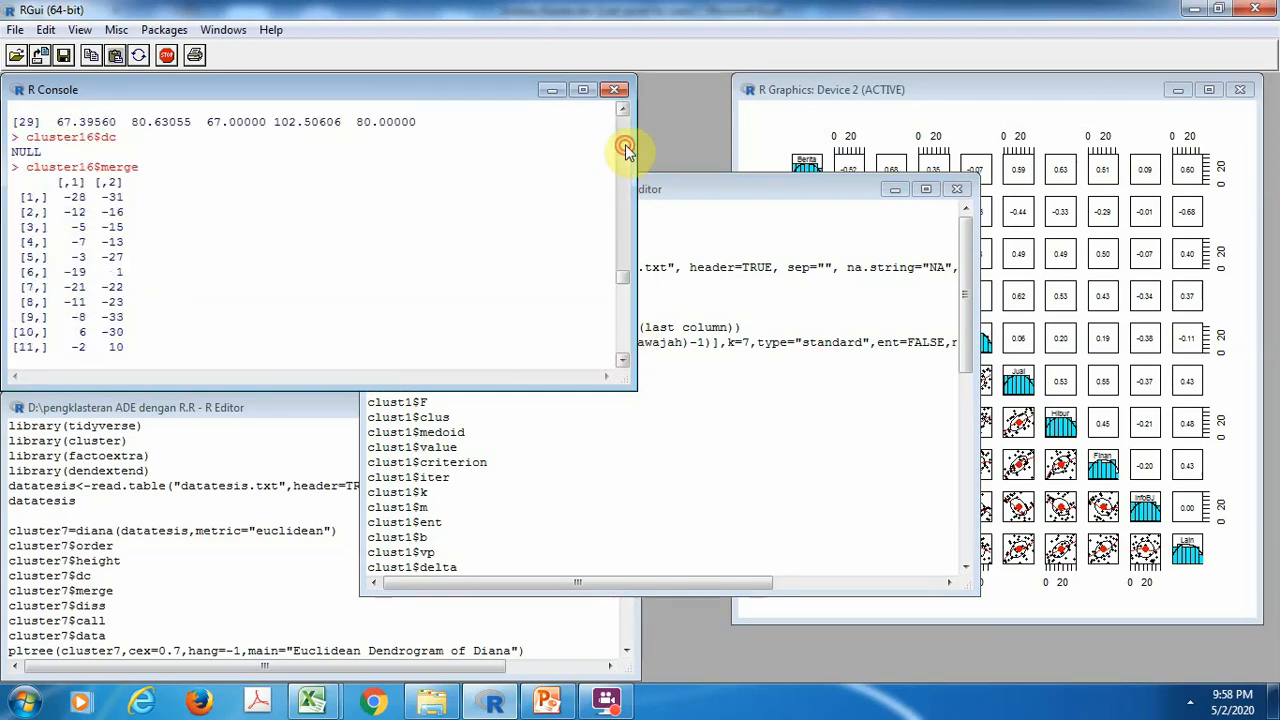
left_click_drag(624, 322, 624, 356)
left_click(624, 350)
left_click(624, 356)
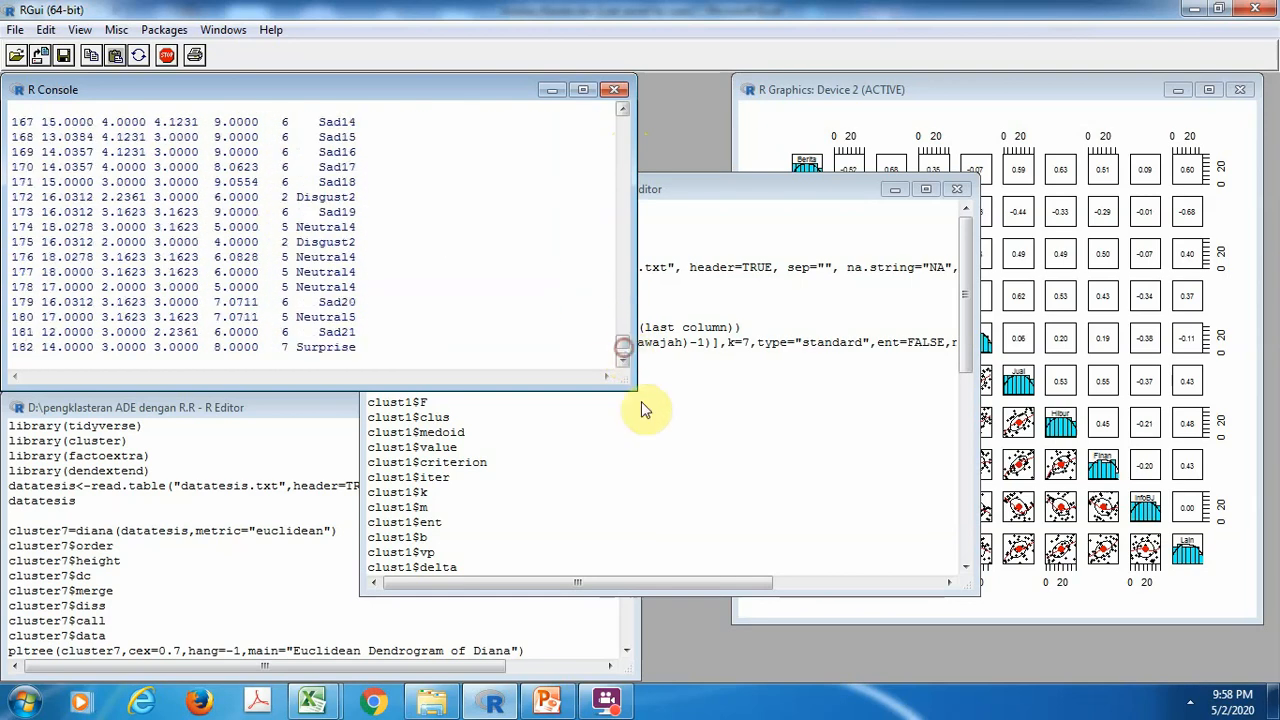
left_click(649, 429)
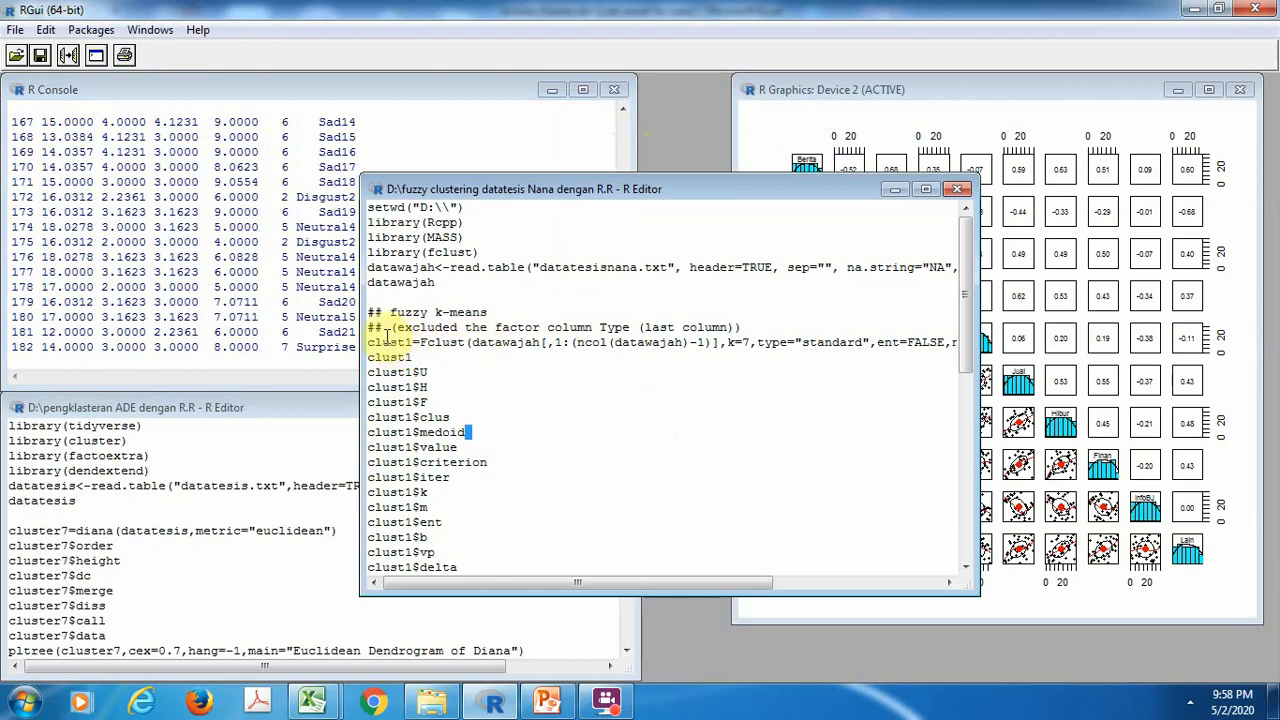
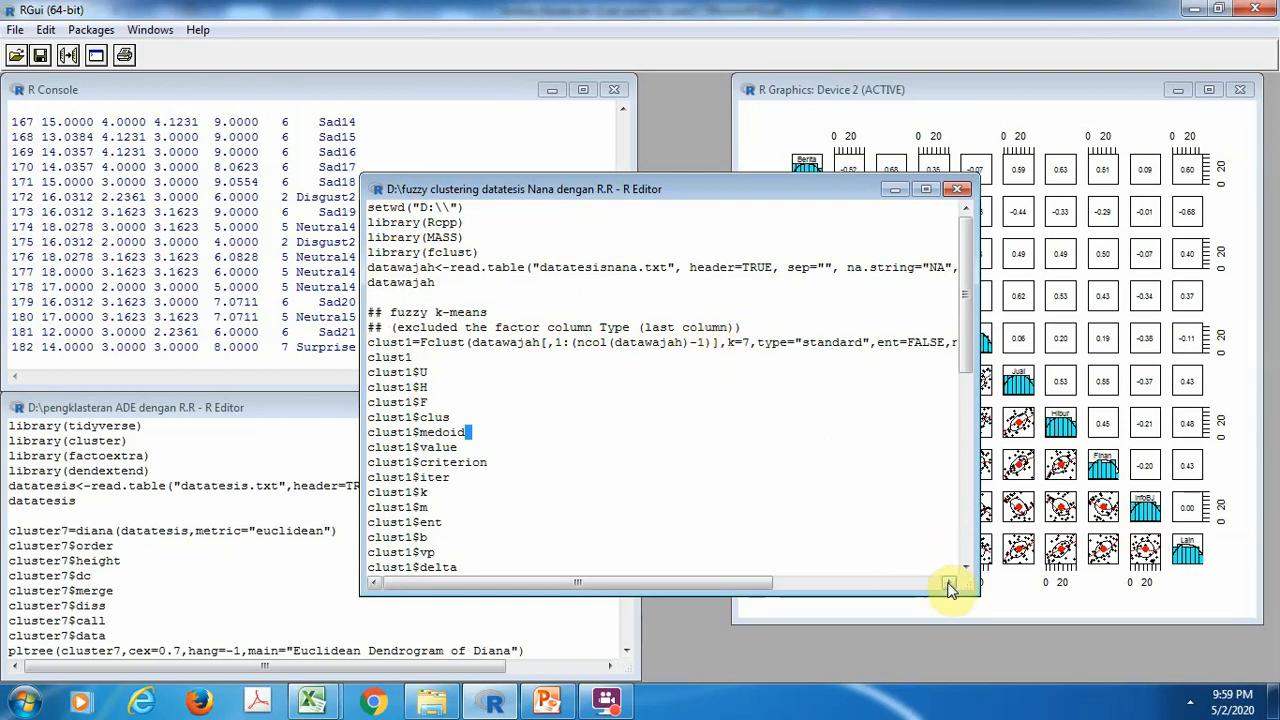
Read the full read.table and clust1 Fclust lines in the fuzzy clustering script, and move its window clear of the console
left_click_drag(950, 586, 950, 586)
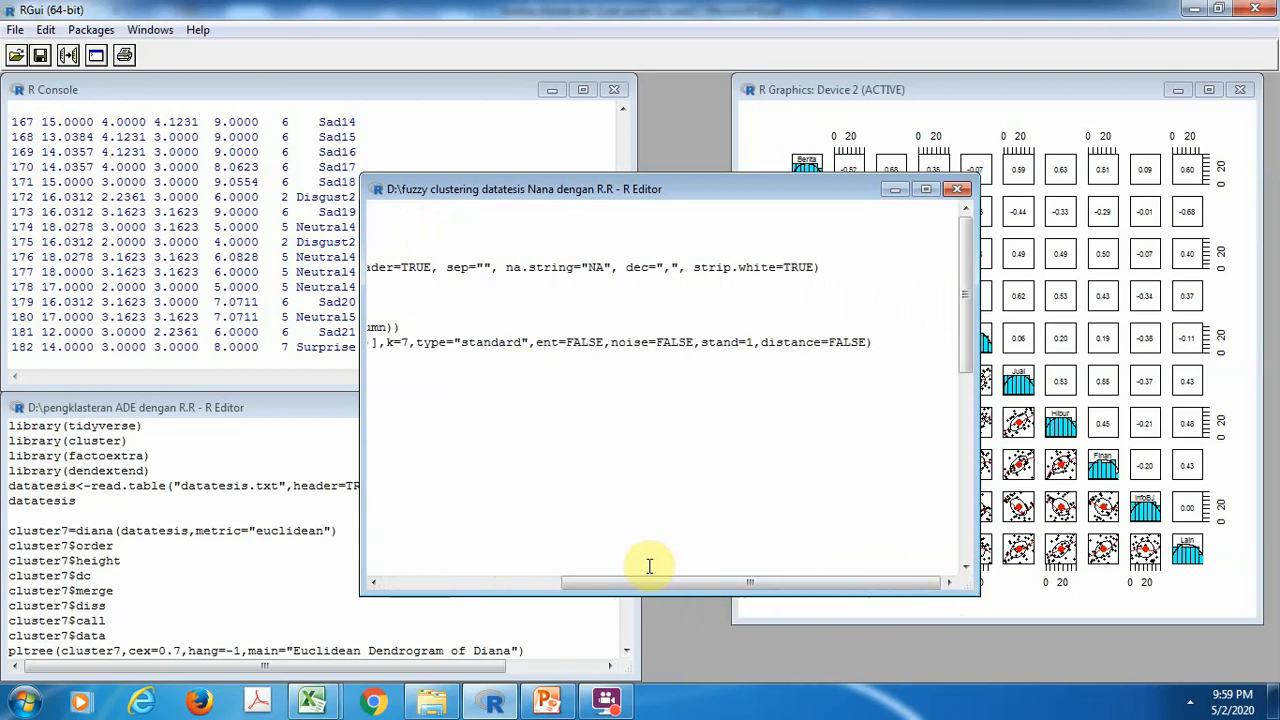
left_click_drag(650, 584, 421, 592)
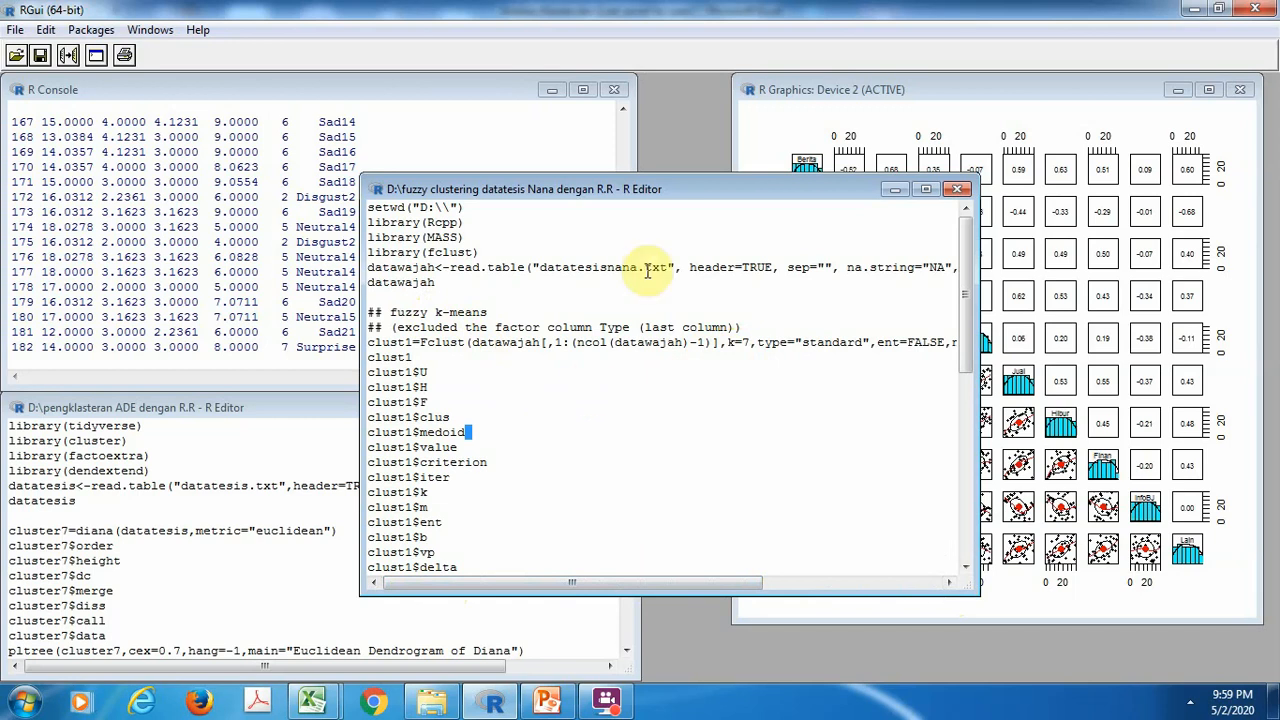
left_click_drag(689, 183, 881, 204)
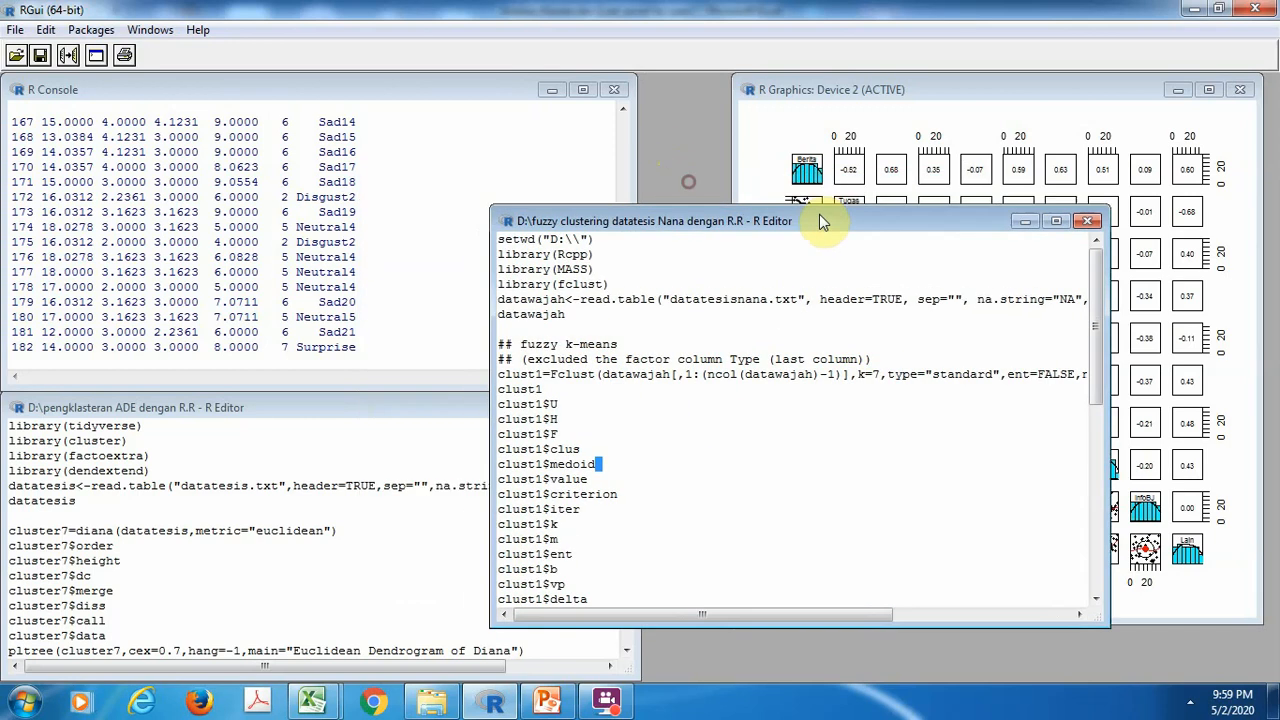
Examine the printed datawajah rows in the console, including the EMO and EMOARTI columns from the first row through the Happy entries
left_click(623, 125)
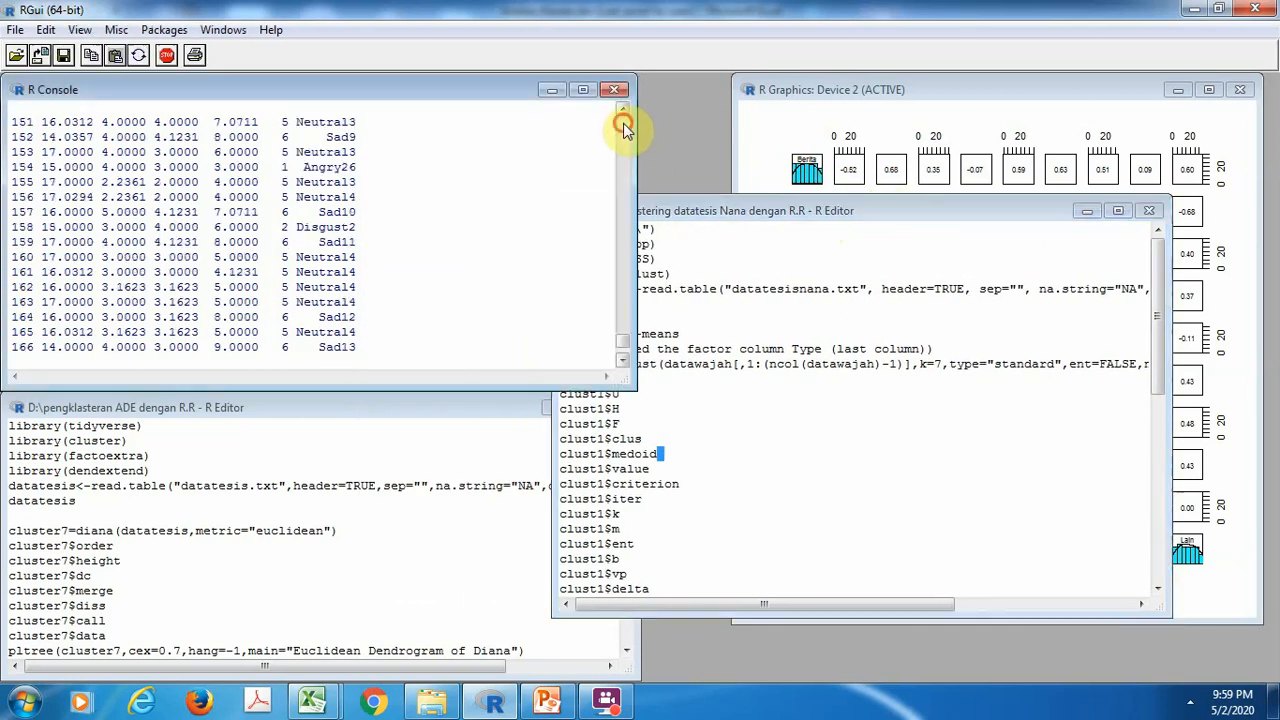
left_click(623, 125)
left_click(623, 125)
left_click(623, 125)
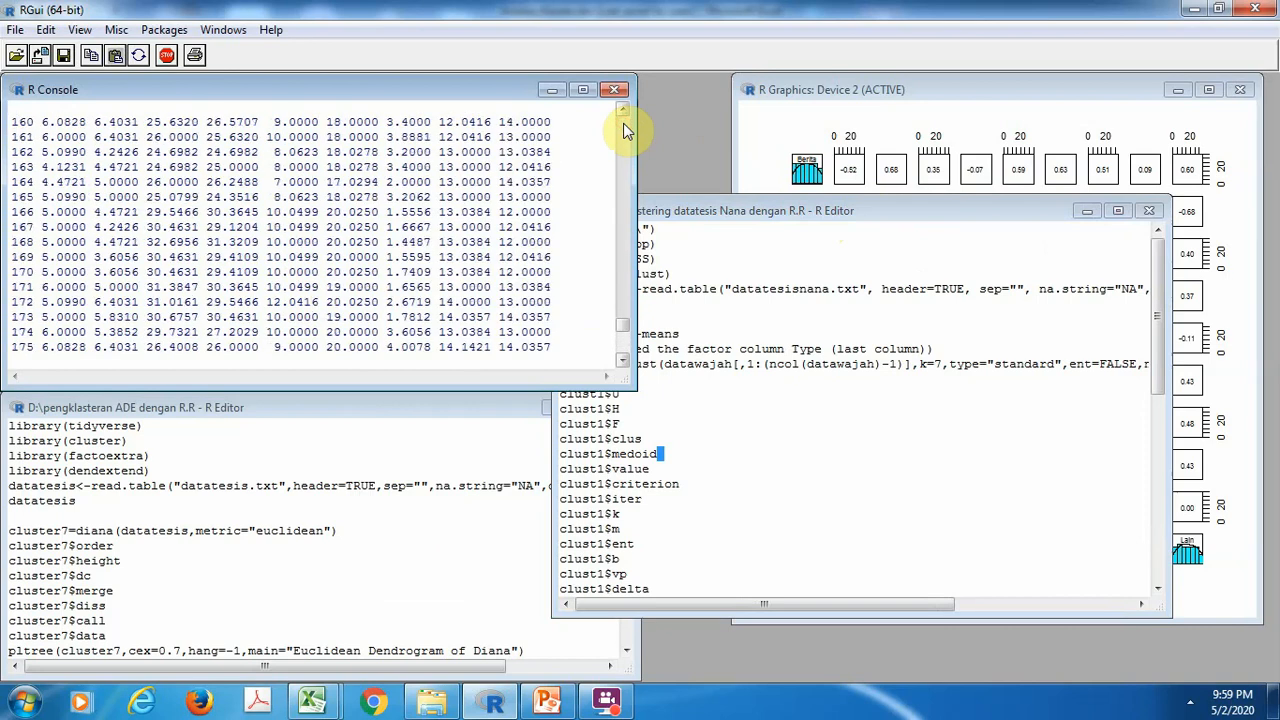
left_click(623, 345)
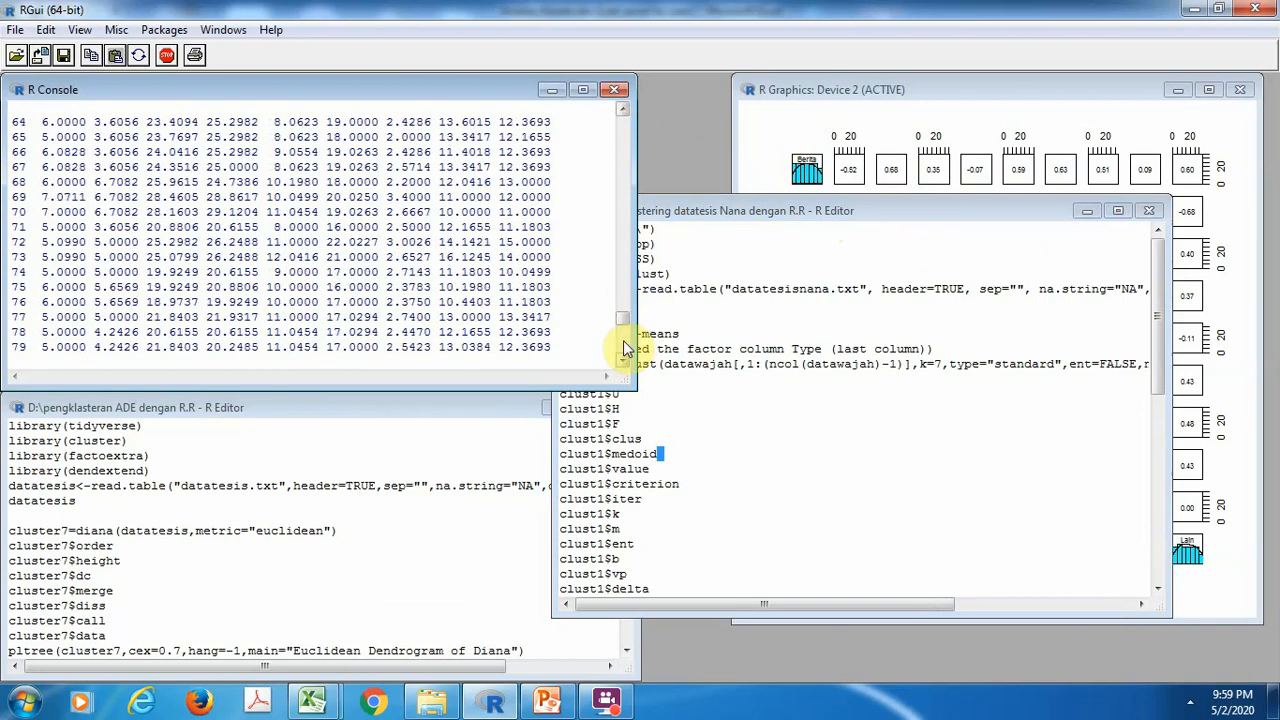
left_click(623, 345)
left_click(623, 345)
left_click(623, 345)
left_click(623, 345)
left_click(623, 345)
left_click(623, 345)
left_click(623, 345)
left_click(623, 345)
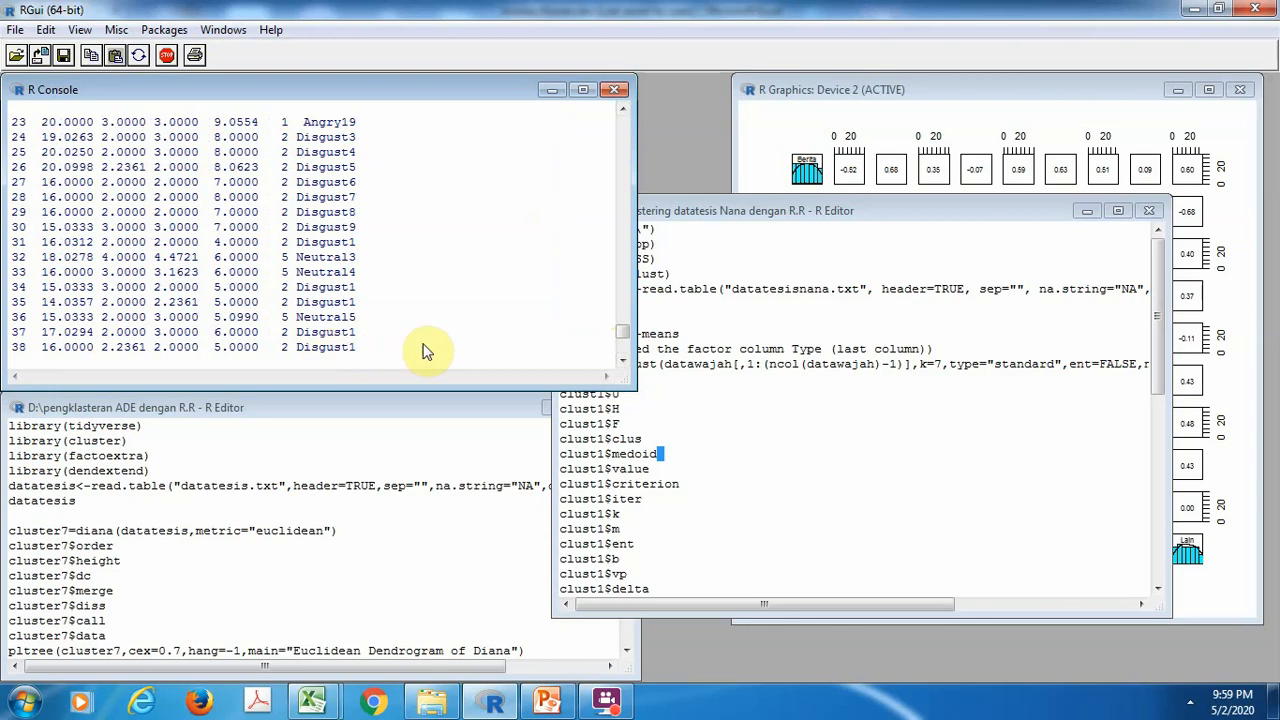
left_click(625, 165)
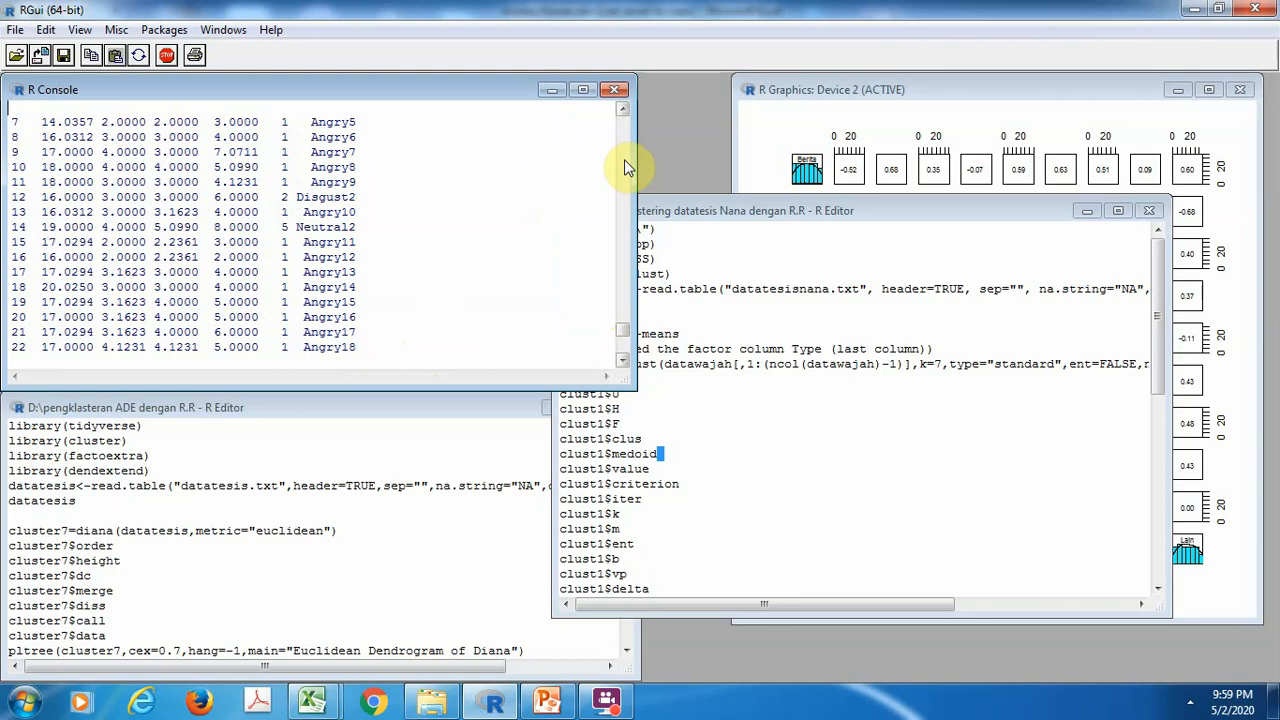
left_click(624, 165)
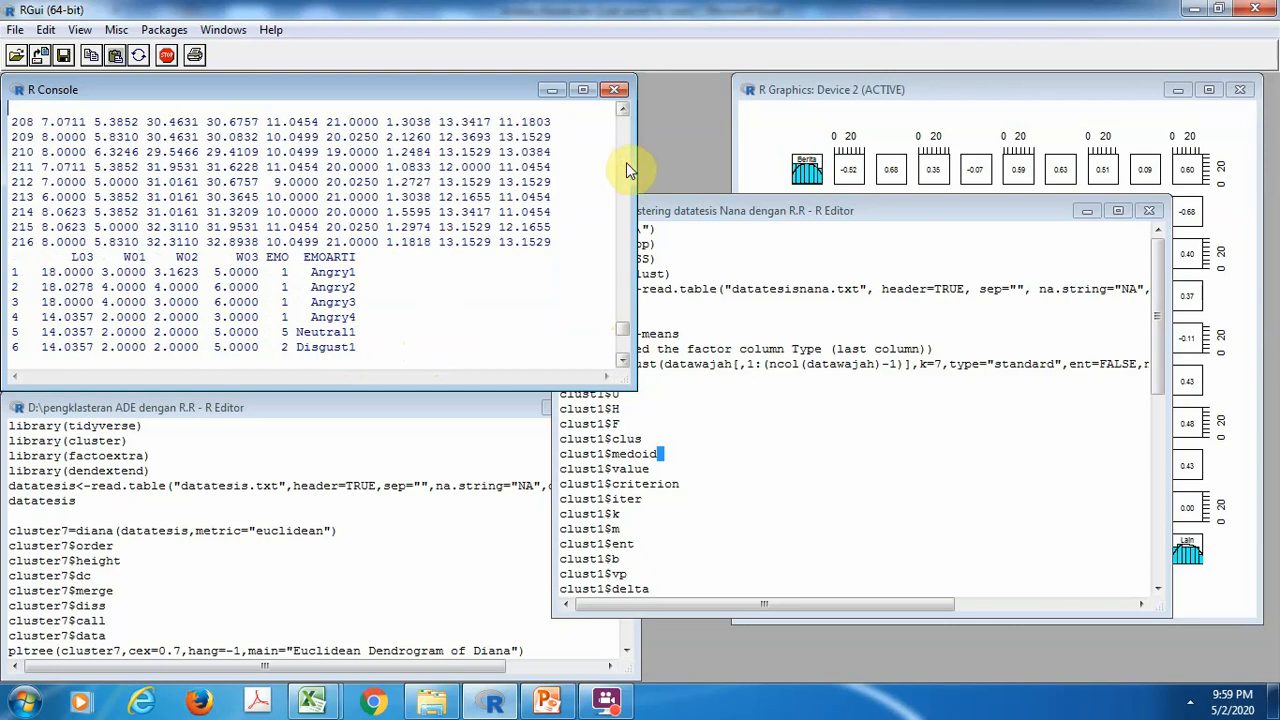
left_click(624, 363)
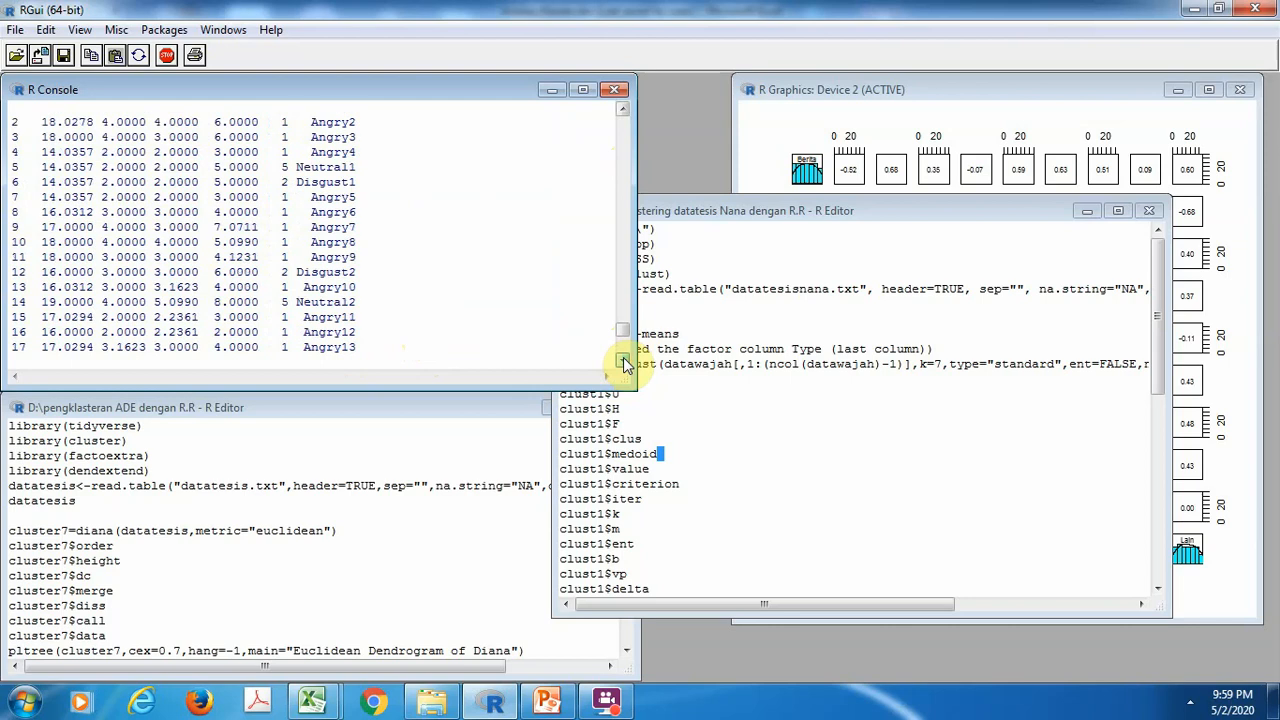
left_click(624, 363)
left_click(624, 363)
left_click(624, 363)
left_click(624, 363)
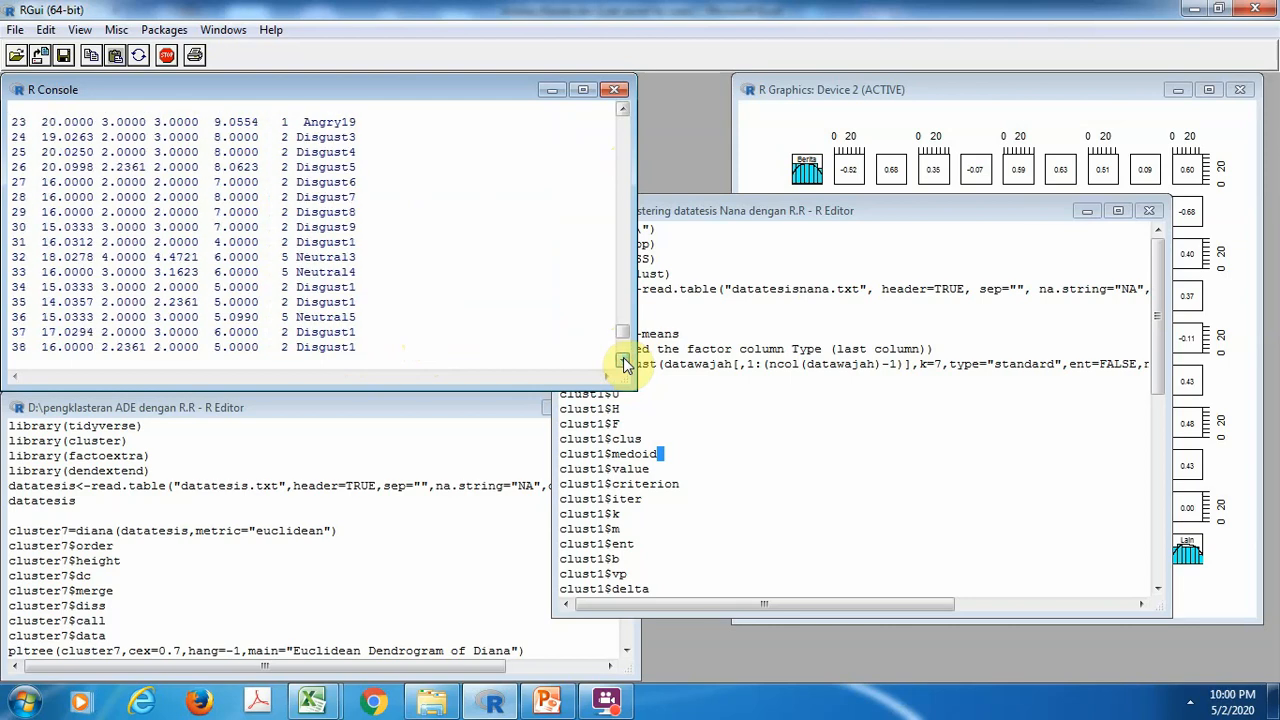
left_click(624, 363)
left_click(624, 363)
left_click(624, 363)
left_click(624, 363)
left_click(624, 363)
left_click(624, 363)
left_click(624, 363)
left_click(624, 363)
left_click(624, 363)
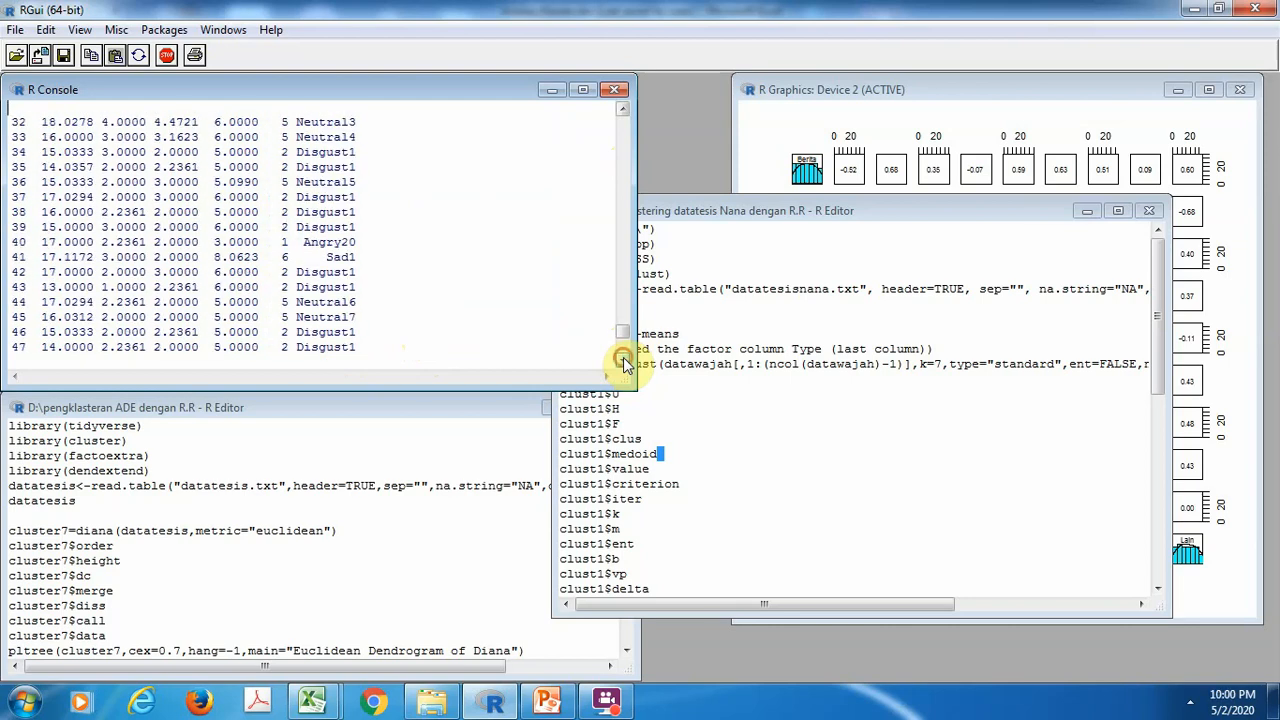
left_click(624, 363)
left_click(624, 363)
left_click(624, 363)
left_click(624, 363)
left_click(624, 363)
left_click(624, 363)
left_click(624, 363)
left_click(624, 363)
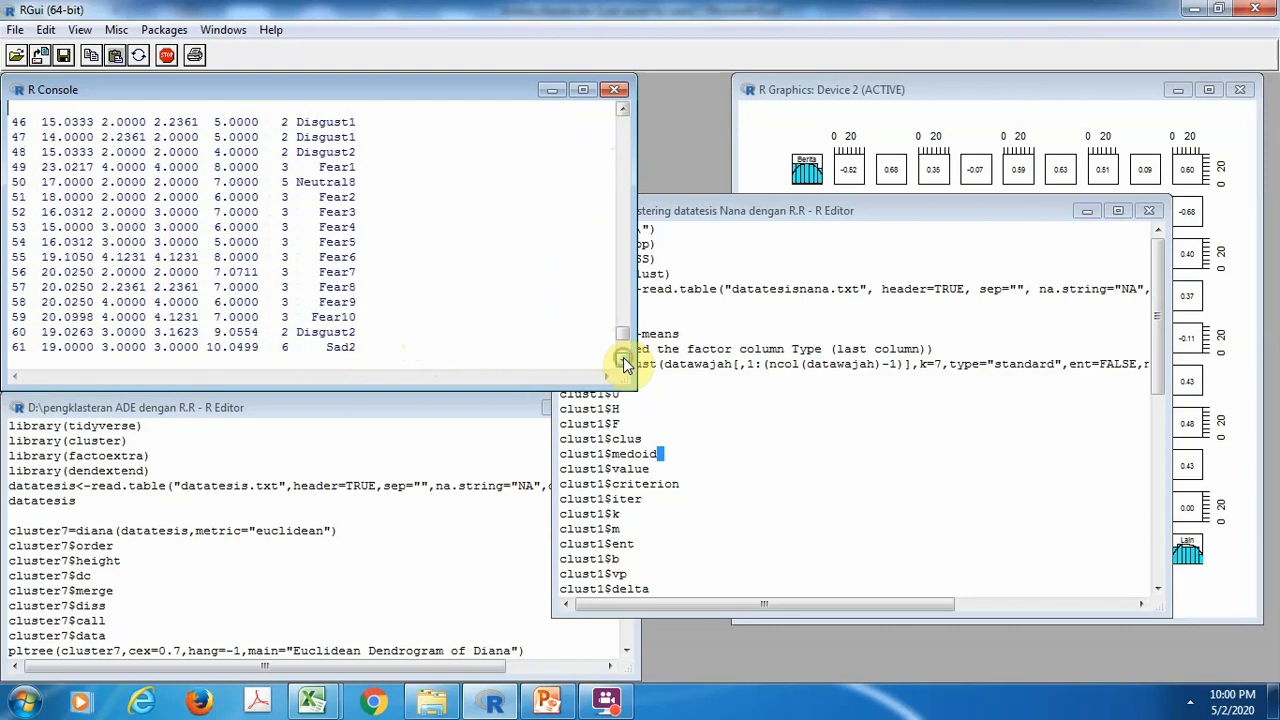
left_click(624, 363)
left_click(624, 363)
left_click(624, 363)
left_click(624, 363)
left_click(624, 363)
left_click(624, 363)
left_click(624, 363)
left_click(624, 363)
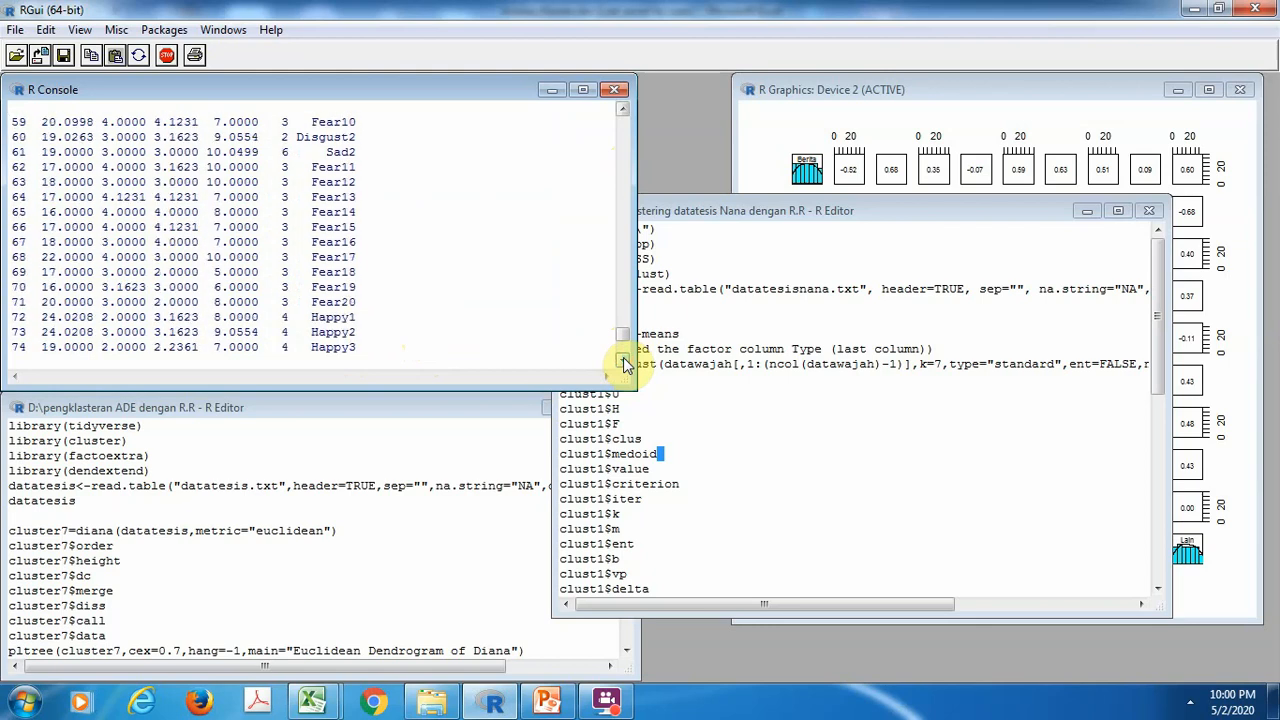
Run standard fuzzy k-means on datawajah without its last column as clust1 with k=7, and print clust1 and its U, H, F, clus and medoid components
left_click(794, 481)
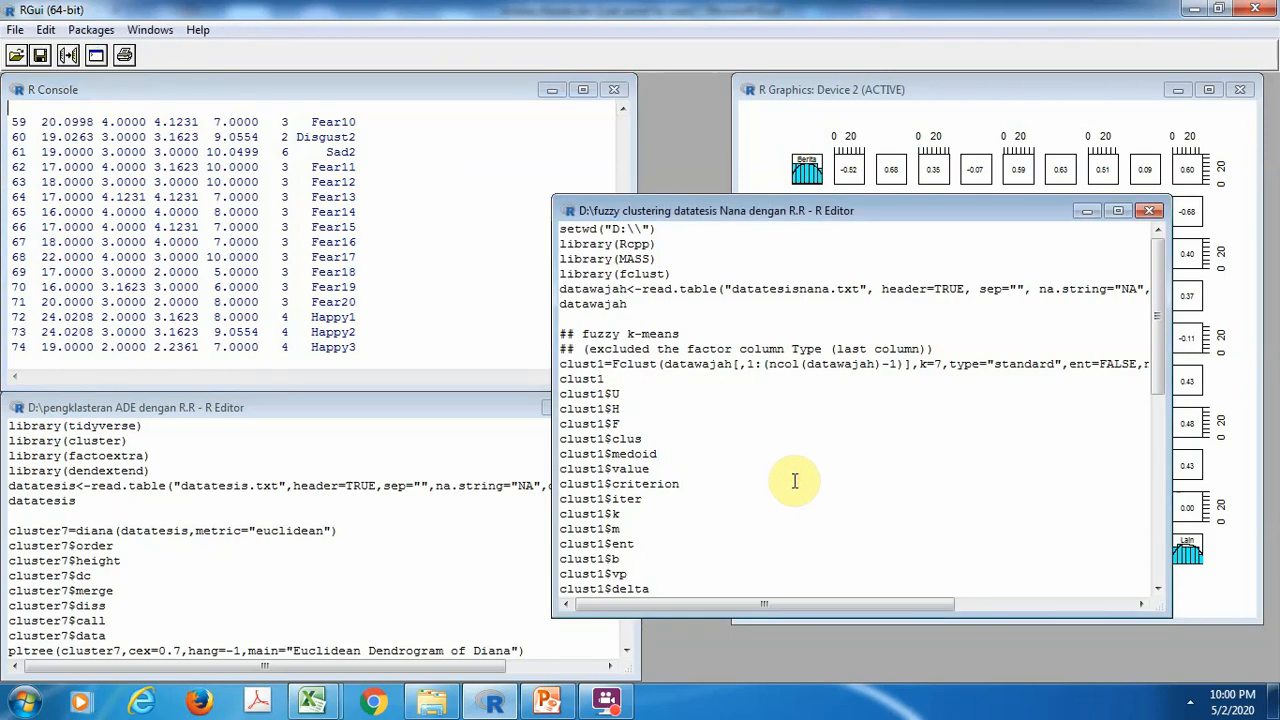
left_click(561, 365)
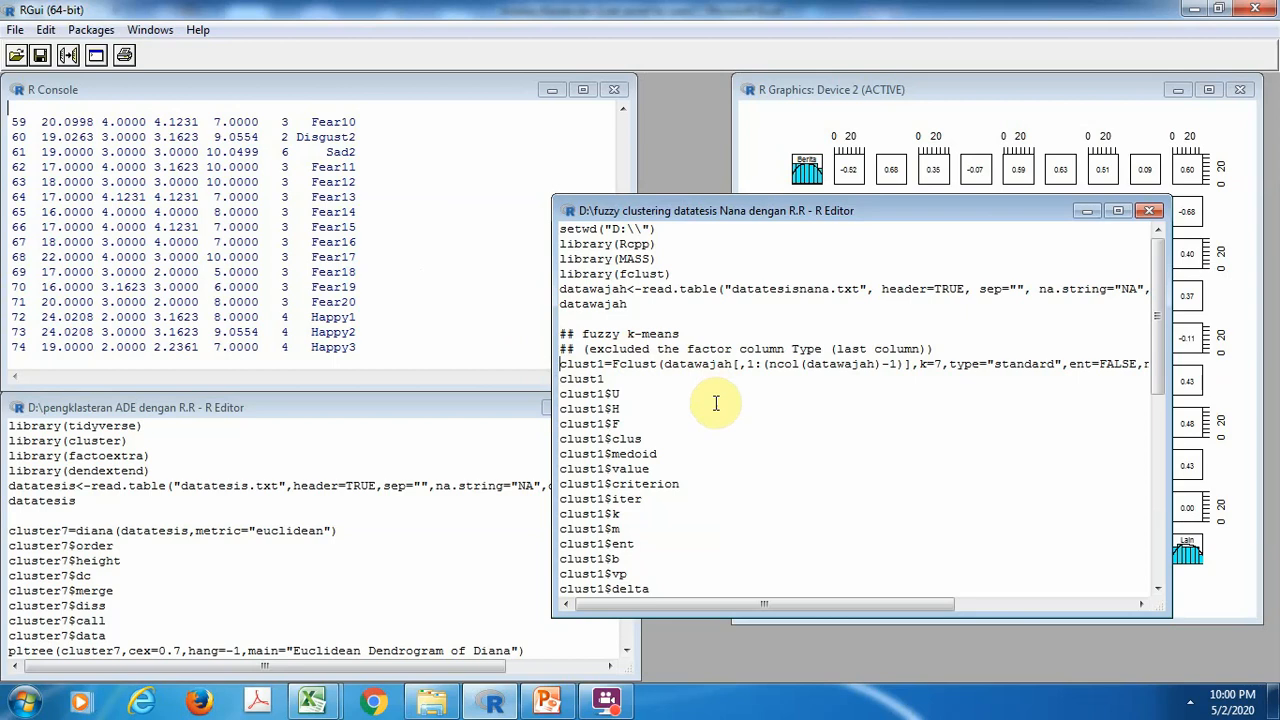
key("ctrl+r")
key("ctrl+r")
key("ctrl+r")
key("ctrl+r")
Print the remaining clust1 components from value, criterion and iter through Xca, X, D and call
key("ctrl+r")
key("ctrl+r")
key("ctrl+r")
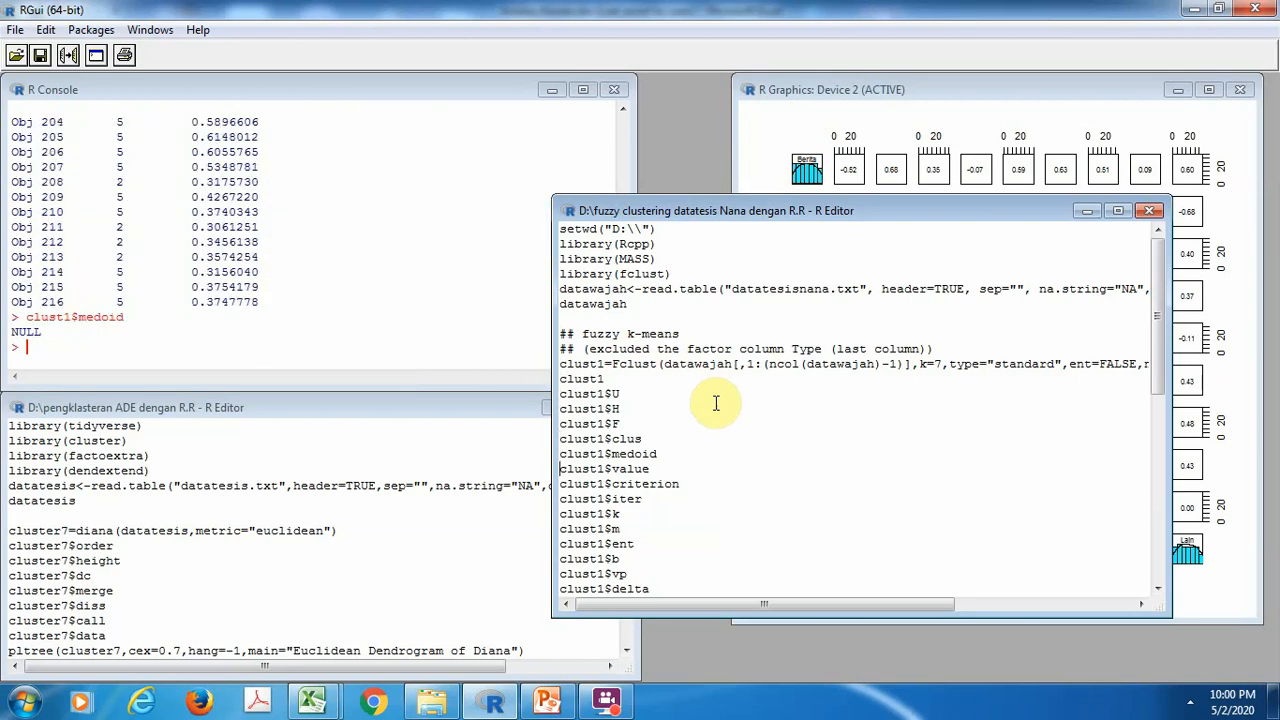
key("ctrl+r")
key("ctrl+r")
key("ctrl+r")
key("ctrl+r")
key("ctrl+r")
key("ctrl+r")
key("ctrl+r")
key("ctrl+r")
key("ctrl+r")
key("ctrl+r")
key("ctrl+r")
key("ctrl+r")
key("ctrl+r")
key("ctrl+r")
key("ctrl+r")
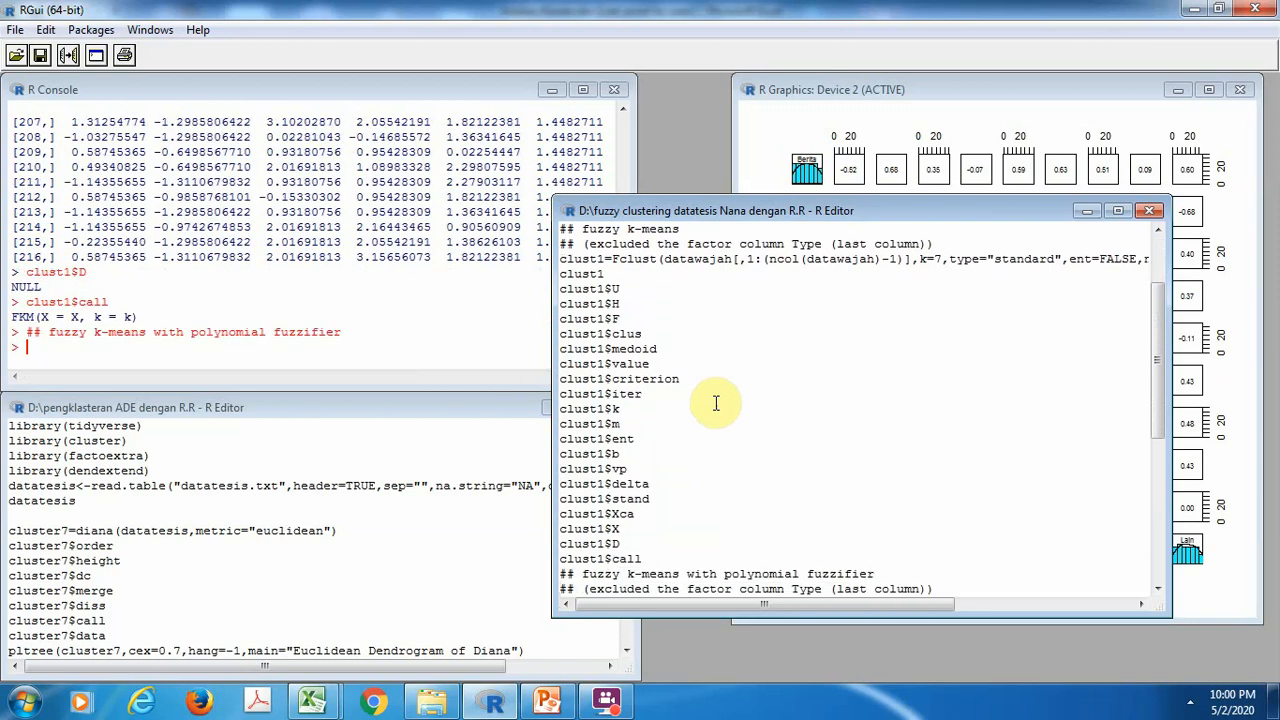
Run fuzzy k-means with polynomial fuzzifier on datawajah without its last column as clust2 with k=7, and print clust2
key("ctrl+r")
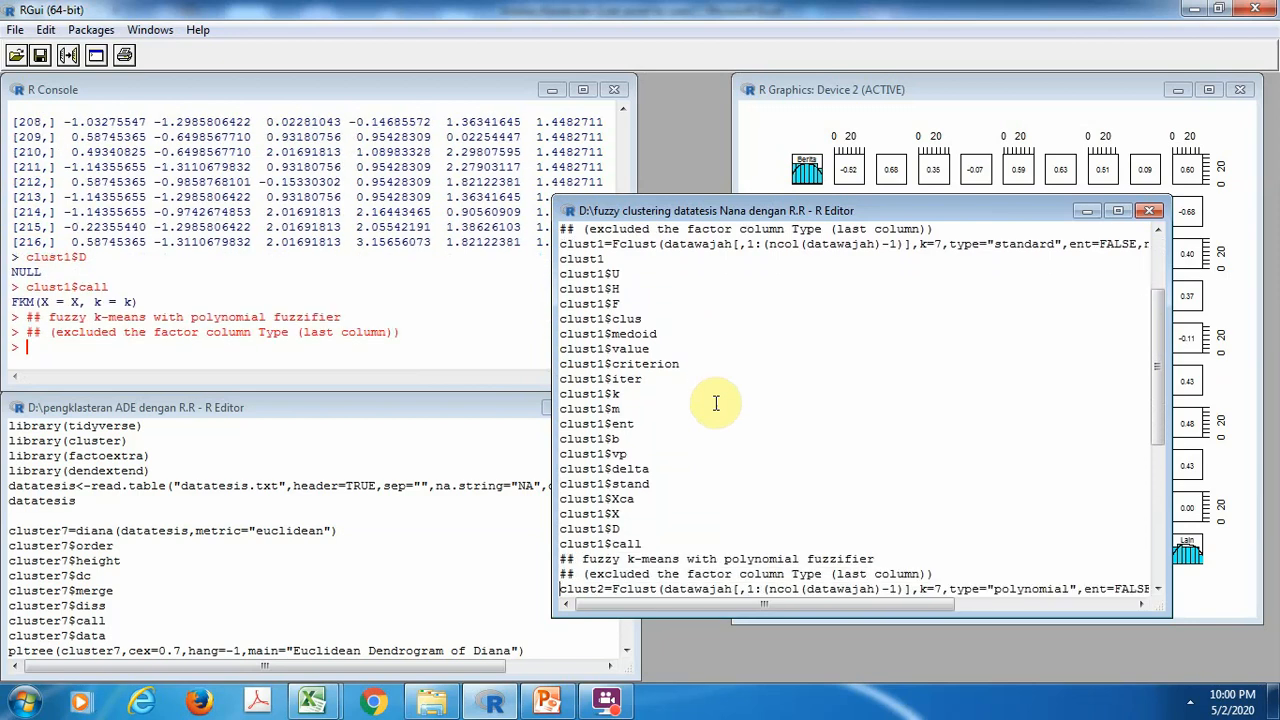
key("ctrl+r")
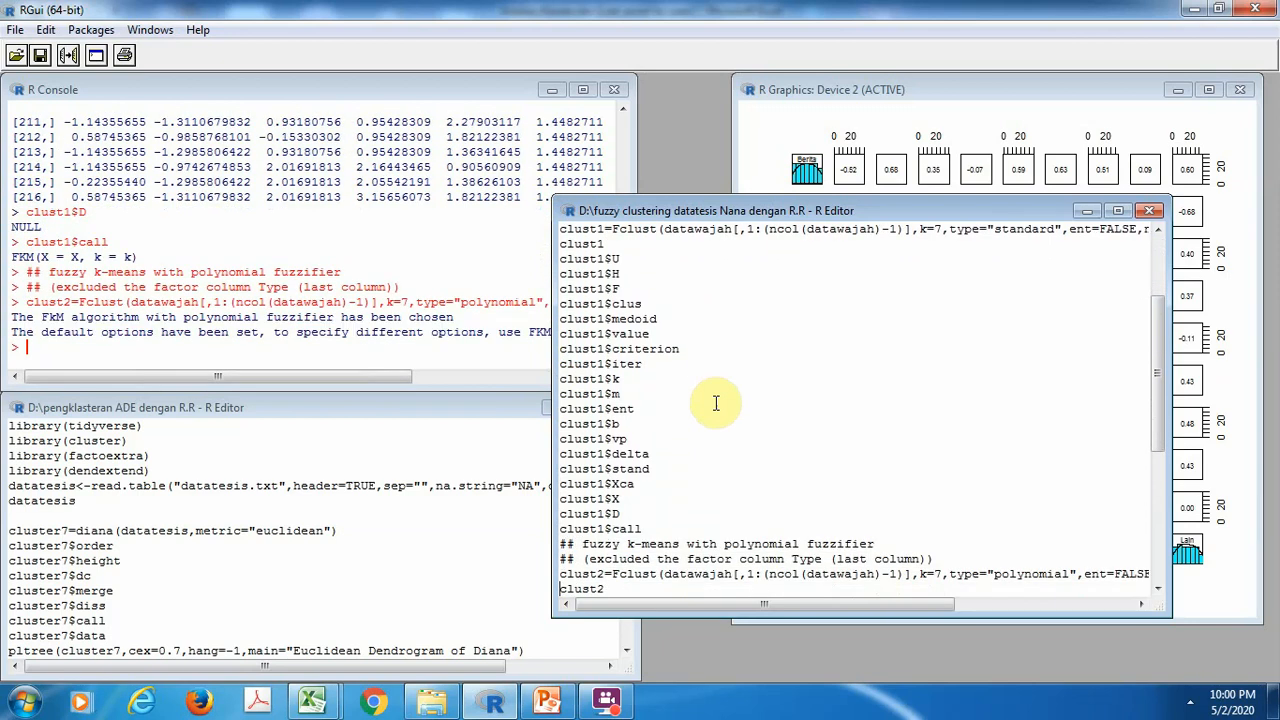
key("ctrl+r")
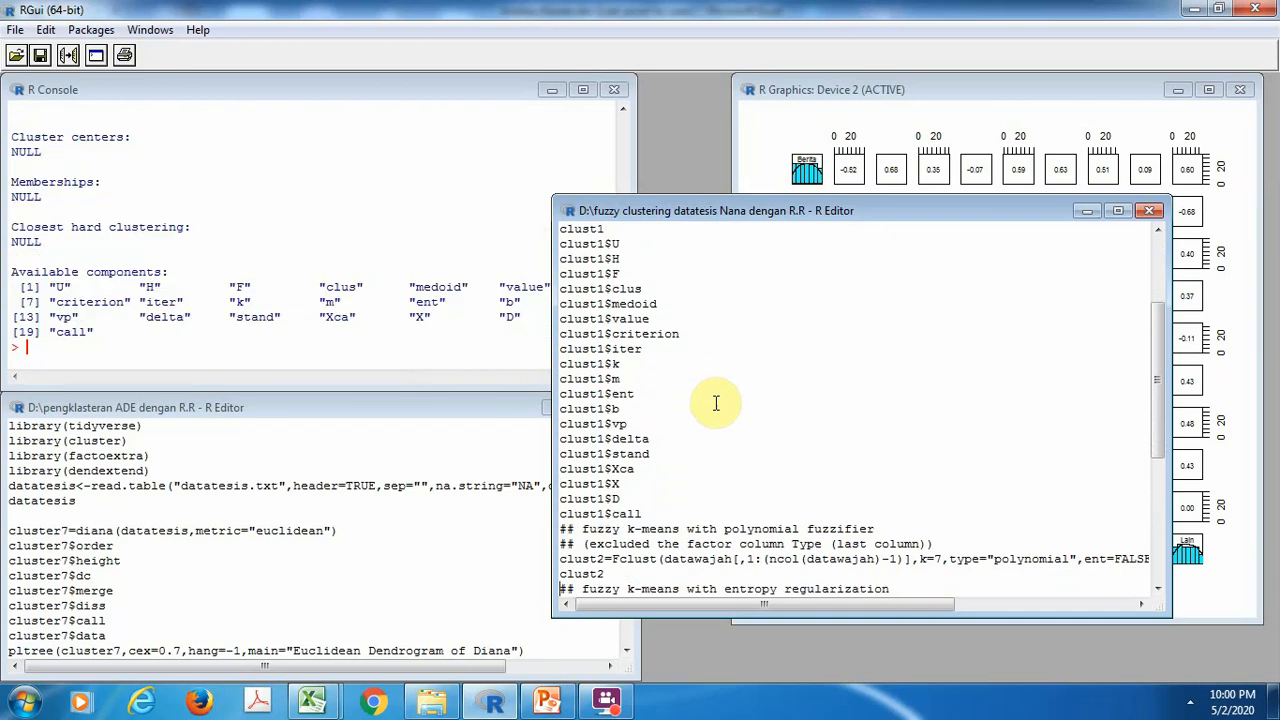
Run standard fuzzy k-means with entropy regularization (ent=TRUE, k=7) on datawajah without its last column as clust3, and print clust3
key("ctrl+r")
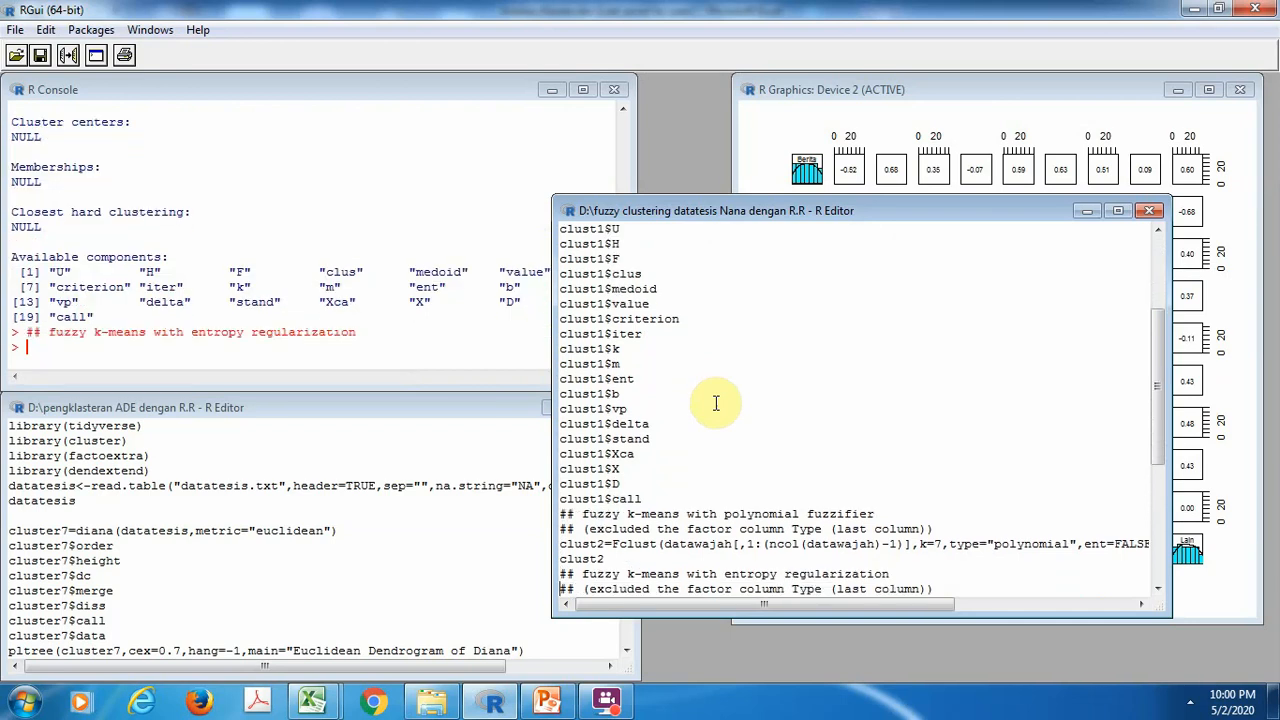
key("ctrl+r")
key("ctrl+r")
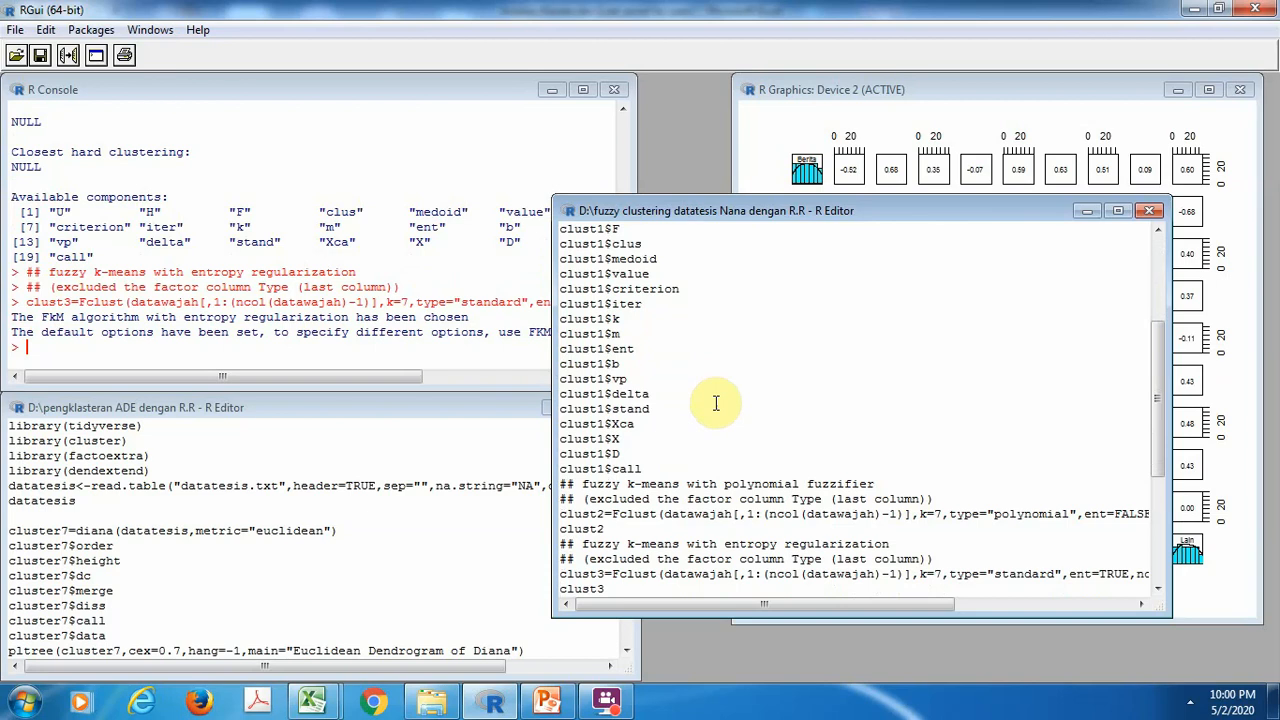
key("ctrl+r")
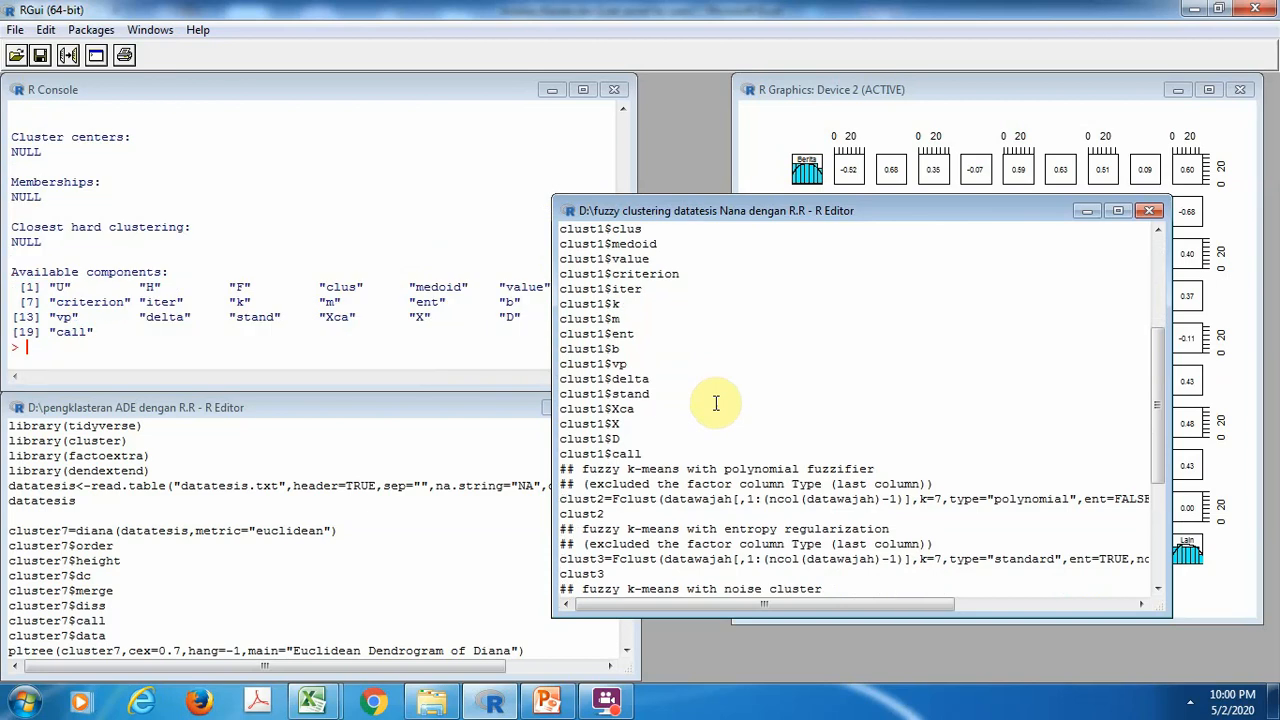
Run standard fuzzy k-means with noise cluster (k=7, ent=FALSE) on datawajah without its last column as clust4, and print clust4
key("ctrl+r")
key("ctrl+r")
key("ctrl+r")
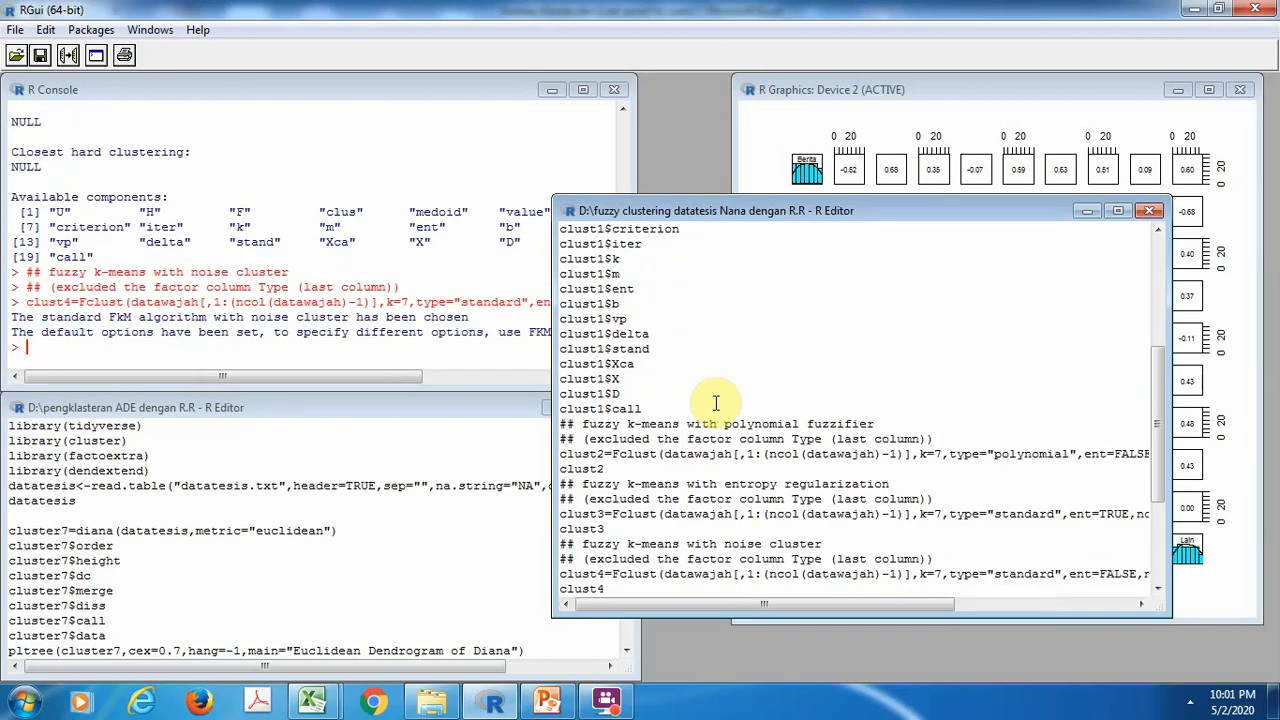
Run FKM on datawajah without its last column as clust5 with k=7, m=1.5 and stand=1, and print clust5
key("ctrl+r")
key("ctrl+r")
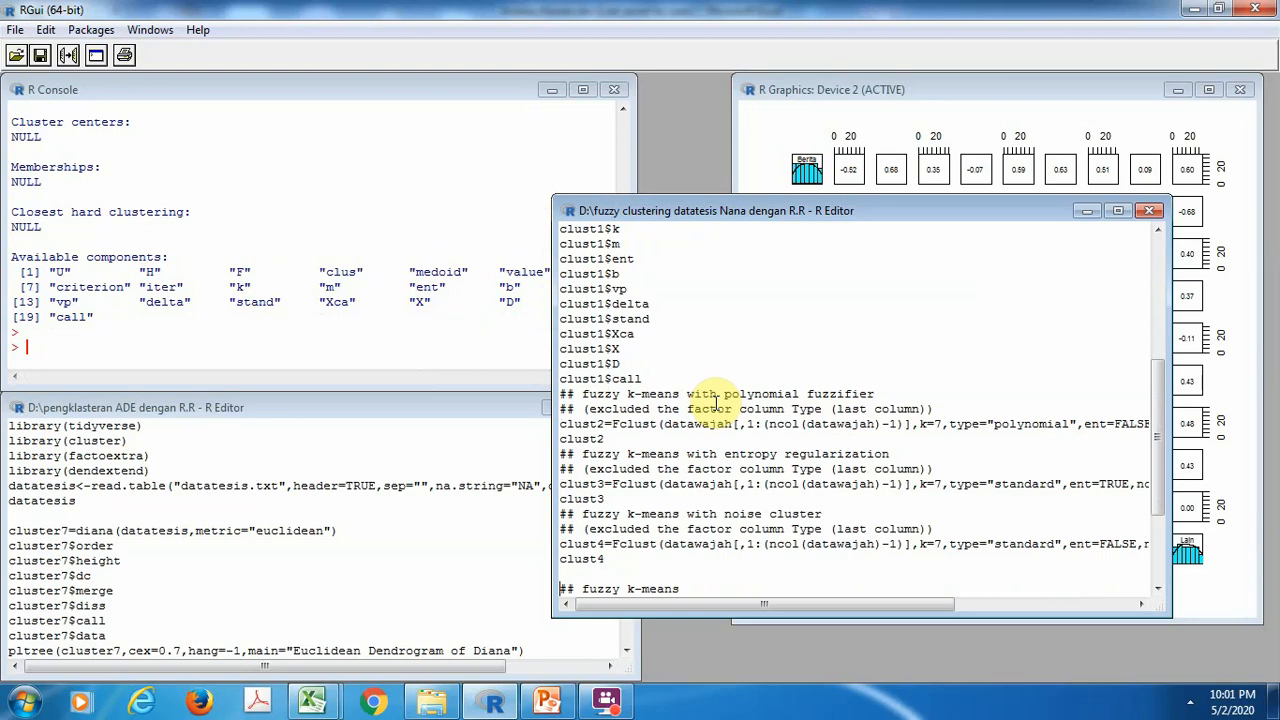
key("ctrl+r")
key("ctrl+r")
key("ctrl+r")
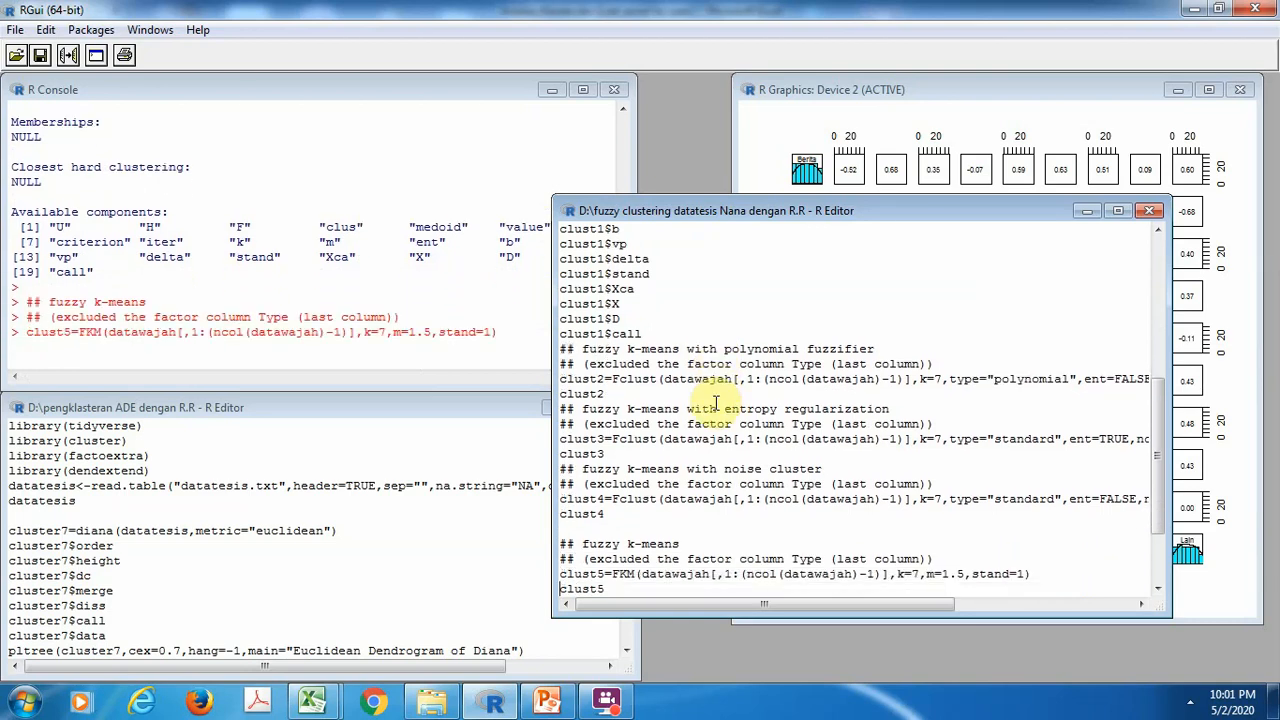
Run the commented Fclust.compare lines for all similarity measures and the fuzzy adjusted Rand index, through the end of the script
key("ctrl+r")
key("ctrl+r")
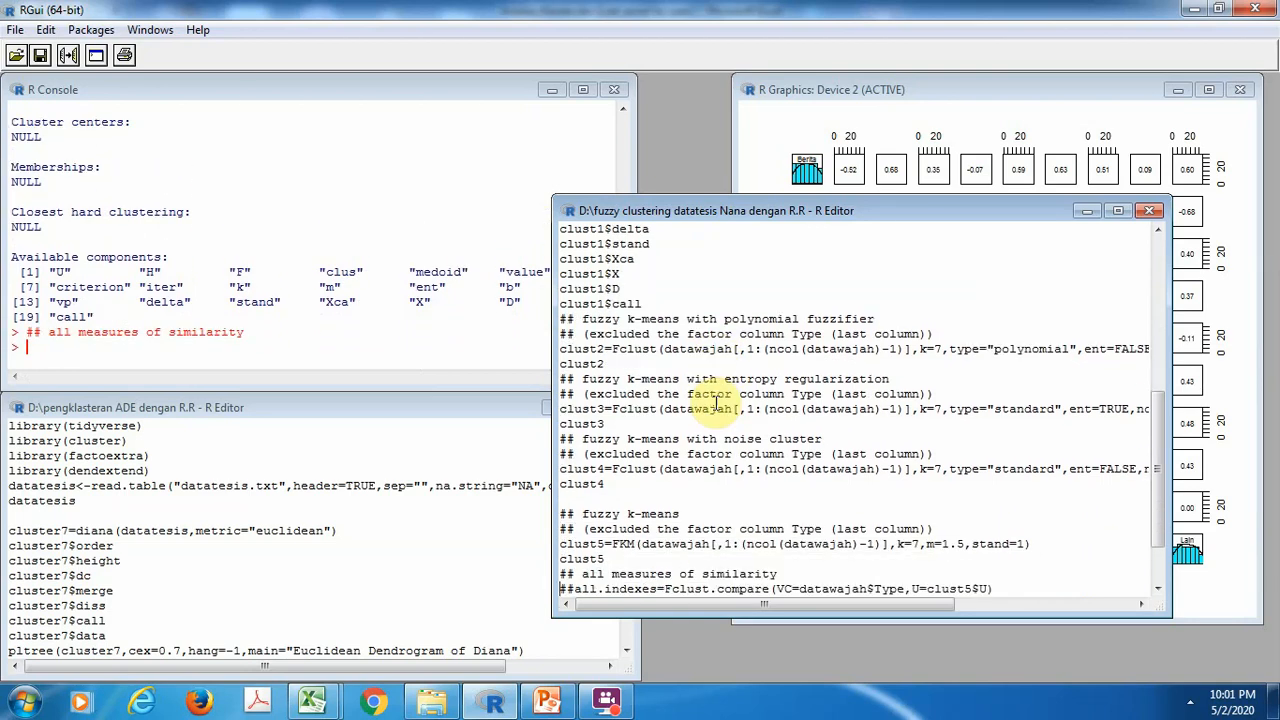
key("ctrl+r")
key("ctrl+r")
key("ctrl+r")
key("ctrl+r")
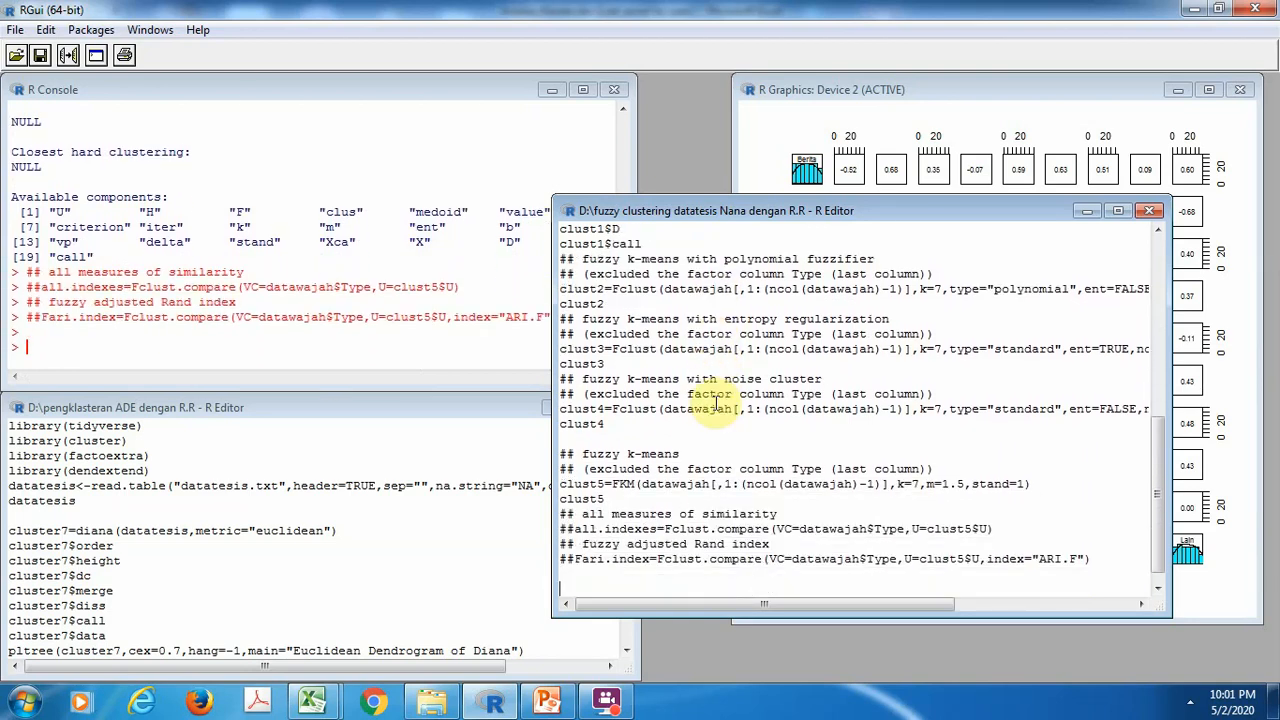
key("ctrl+r")
key("ctrl+r")
key("ctrl+r")
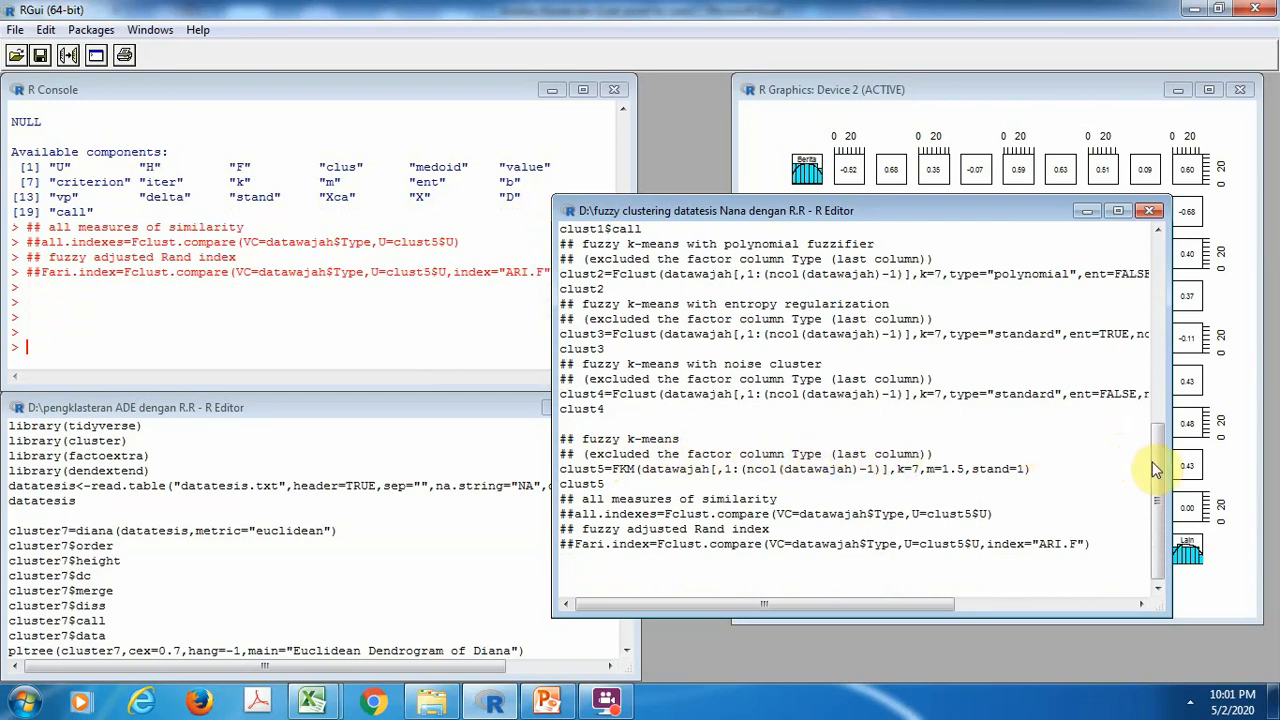
Review the console output of the fuzzy k-means variants, going back from clust5 to the clust1 results
left_click_drag(1157, 445, 508, 428)
left_click(305, 350)
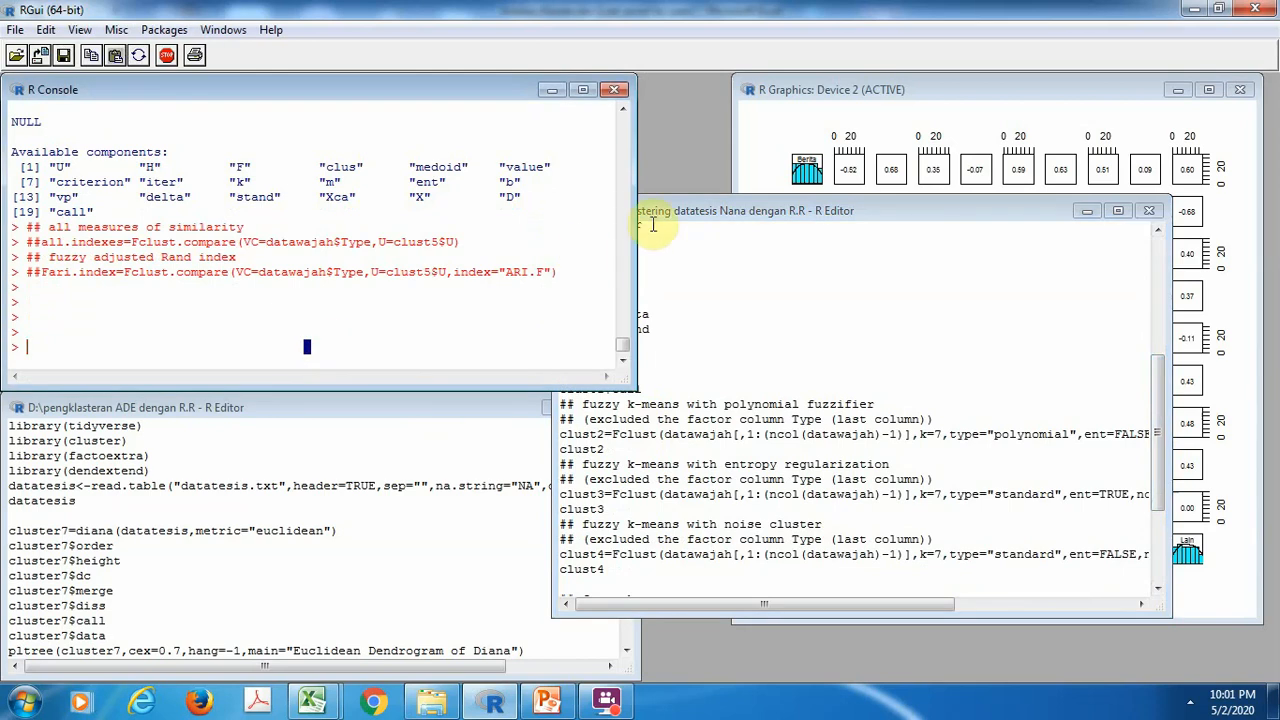
left_click(625, 190)
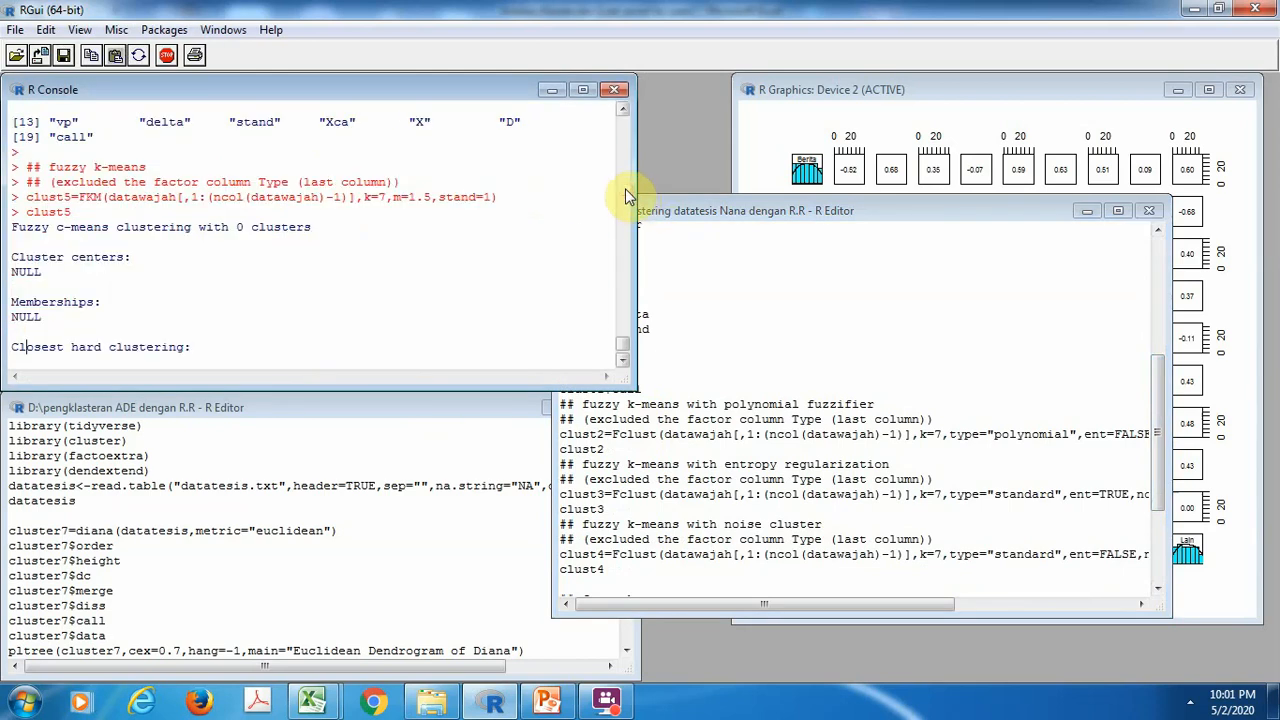
left_click(625, 188)
left_click(625, 188)
left_click(625, 188)
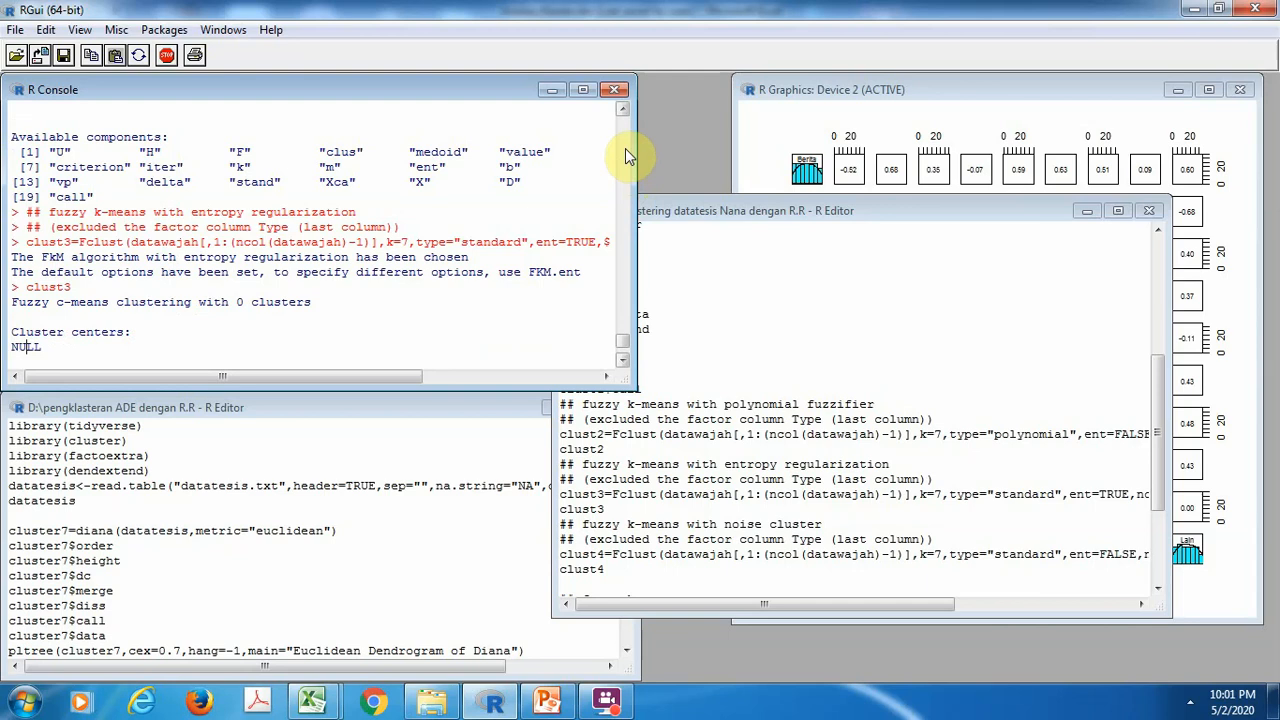
left_click(625, 148)
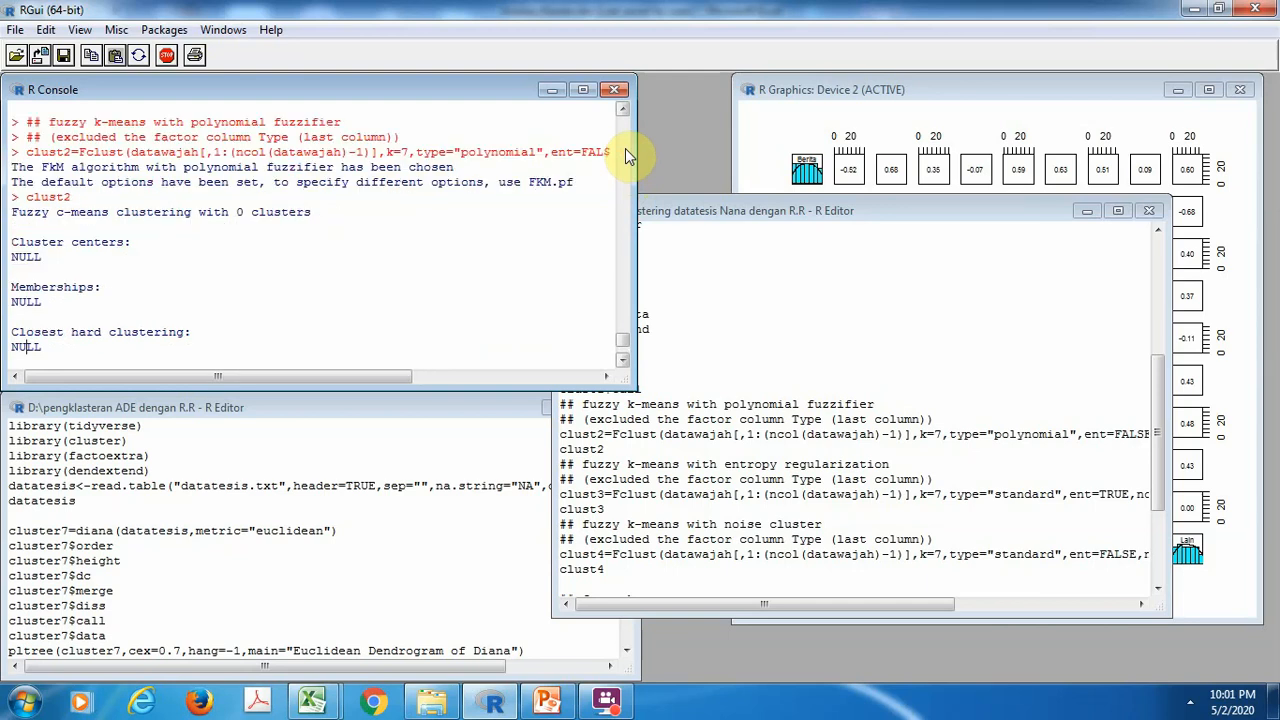
left_click(625, 150)
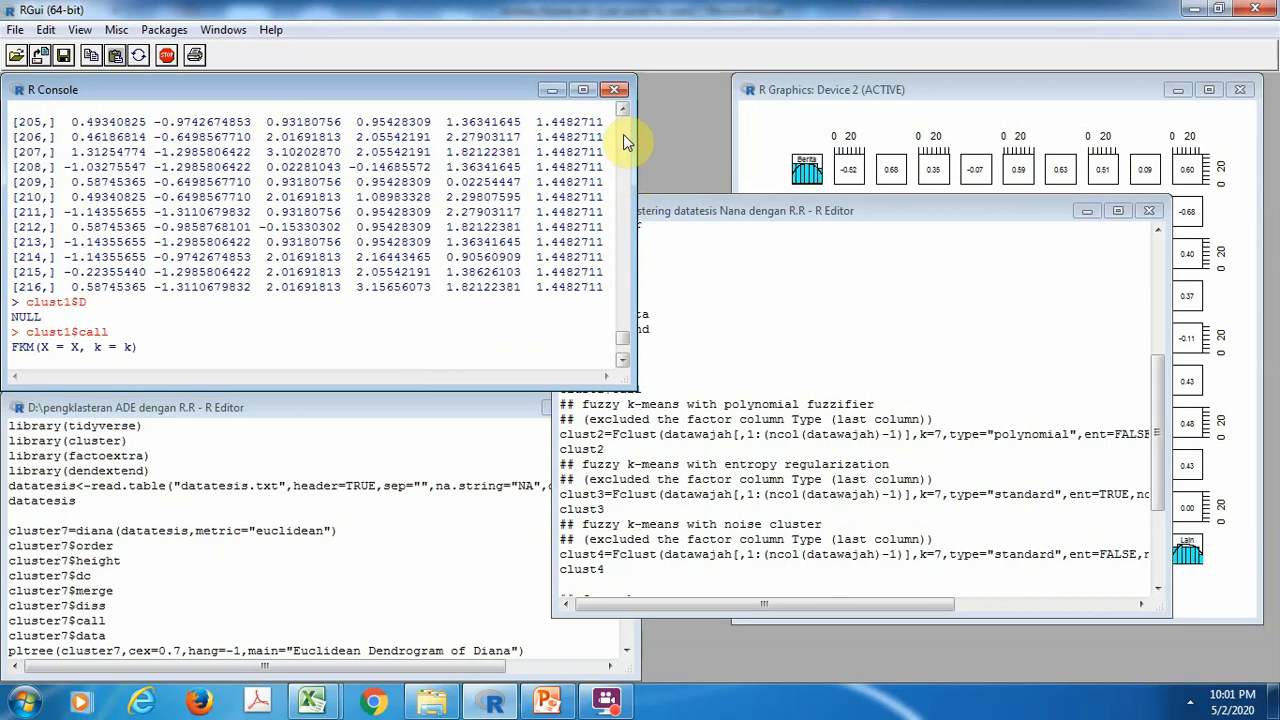
left_click(623, 134)
left_click_drag(623, 134, 623, 122)
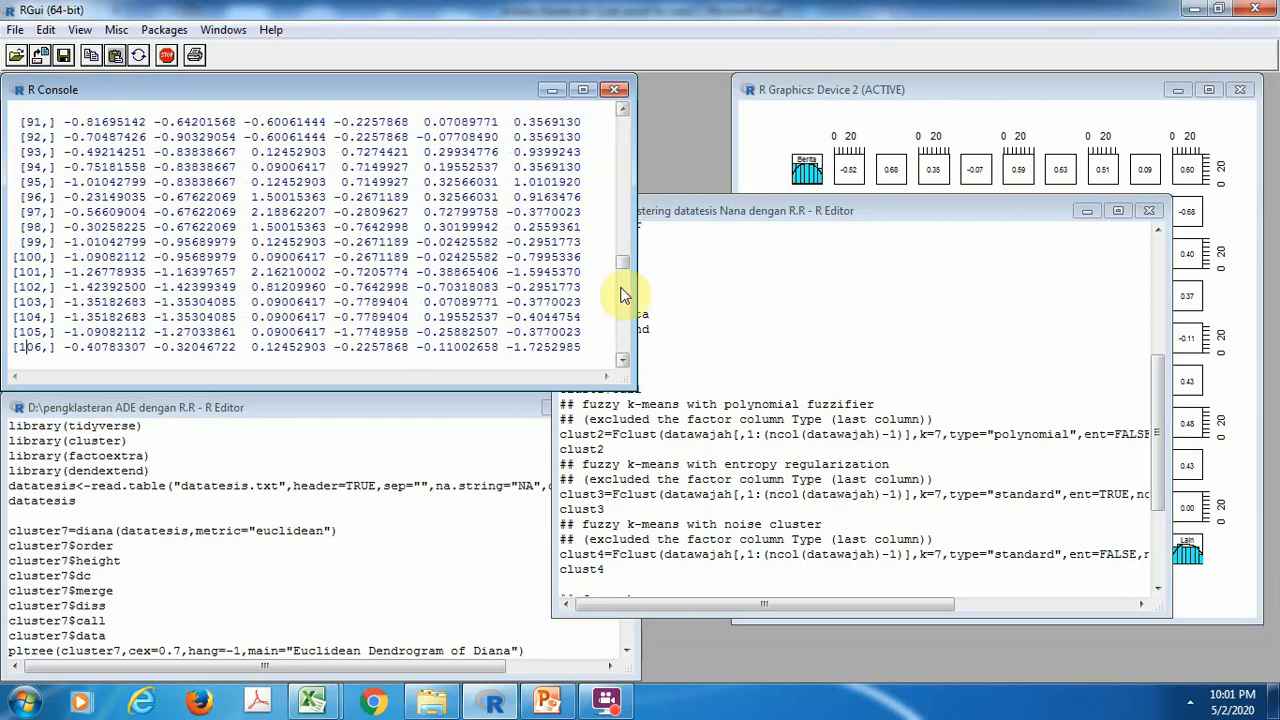
Go back through the clust1 component output in the console to the start of the clust1$clus listing
left_click_drag(623, 265, 624, 226)
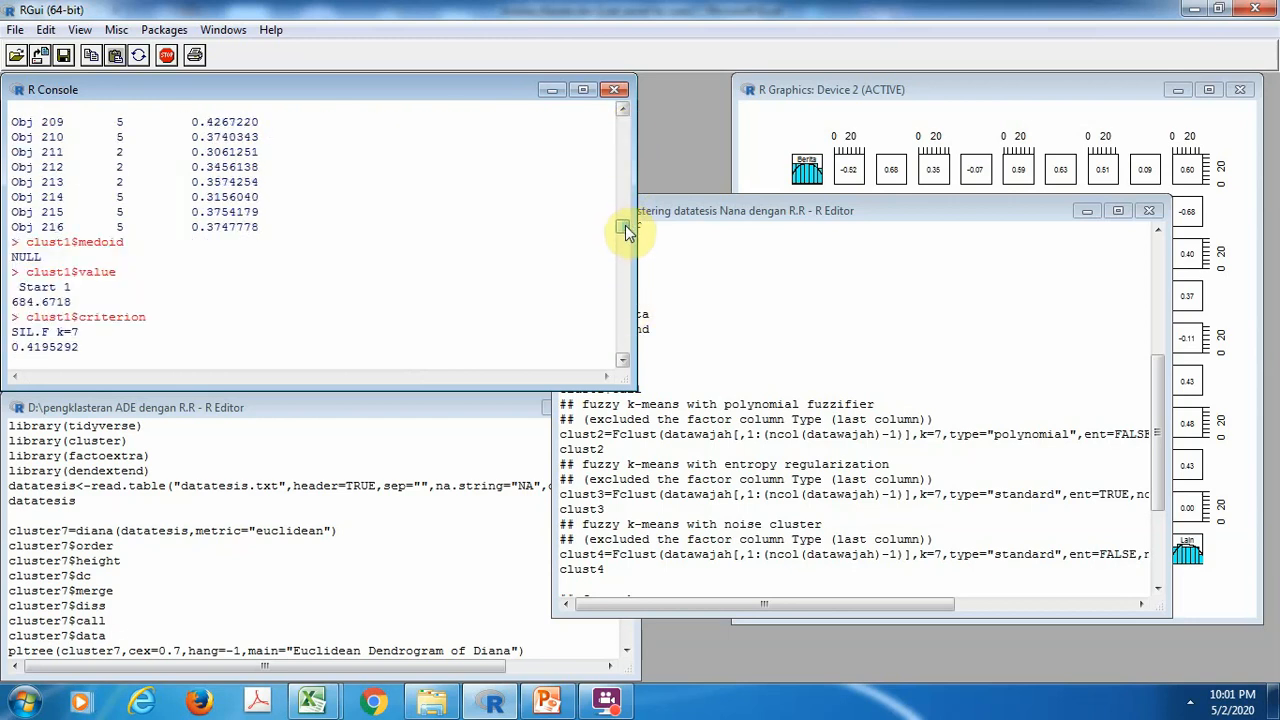
left_click(625, 167)
left_click(625, 167)
left_click(625, 167)
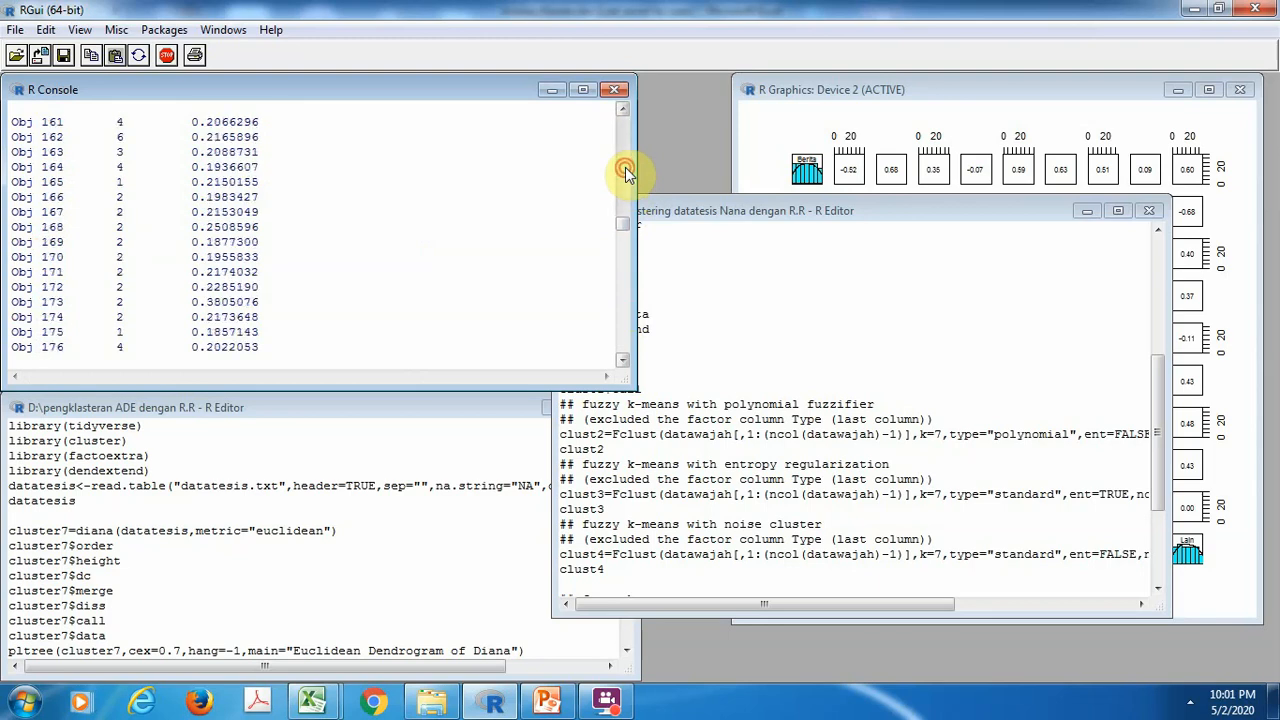
left_click(625, 167)
left_click(625, 167)
left_click(625, 167)
left_click(625, 167)
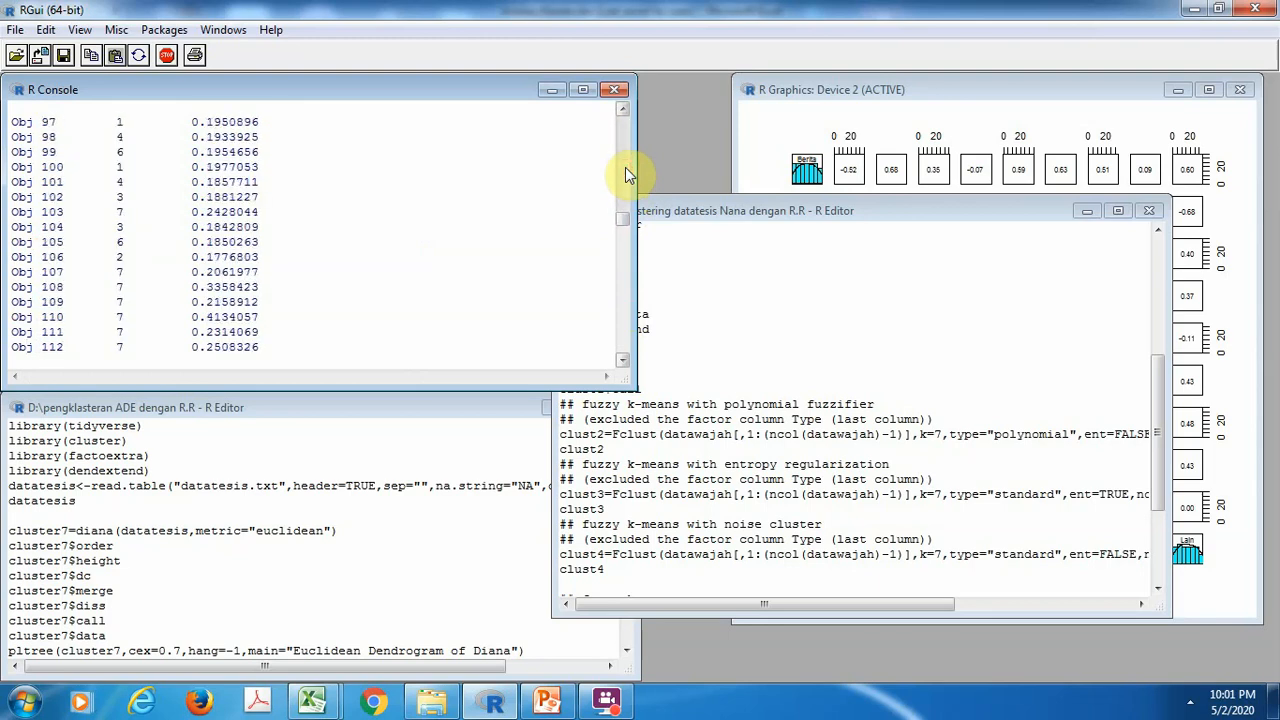
left_click(625, 167)
left_click(625, 167)
left_click(625, 167)
left_click(625, 167)
left_click(625, 167)
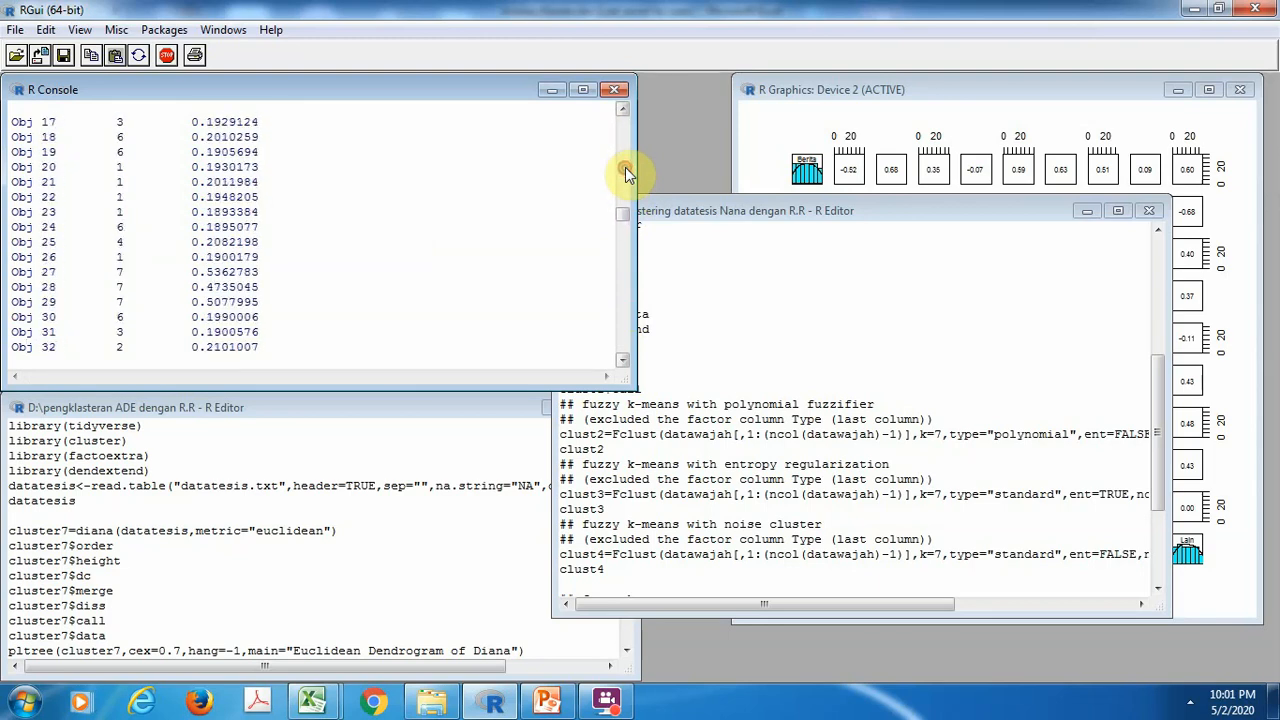
left_click(625, 150)
left_click(625, 150)
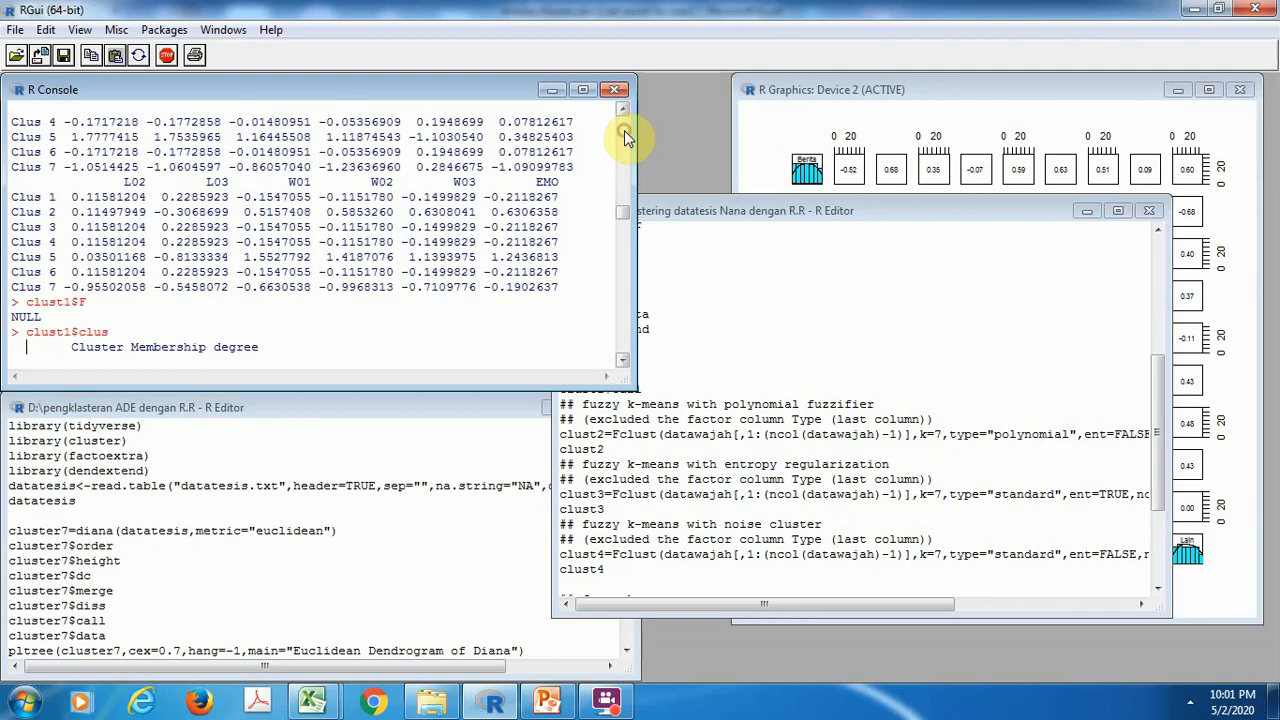
Examine the cluster assignments and membership degrees of the objects in the clust1$clus output, from Obj 1 through Obj 144
left_click(622, 360)
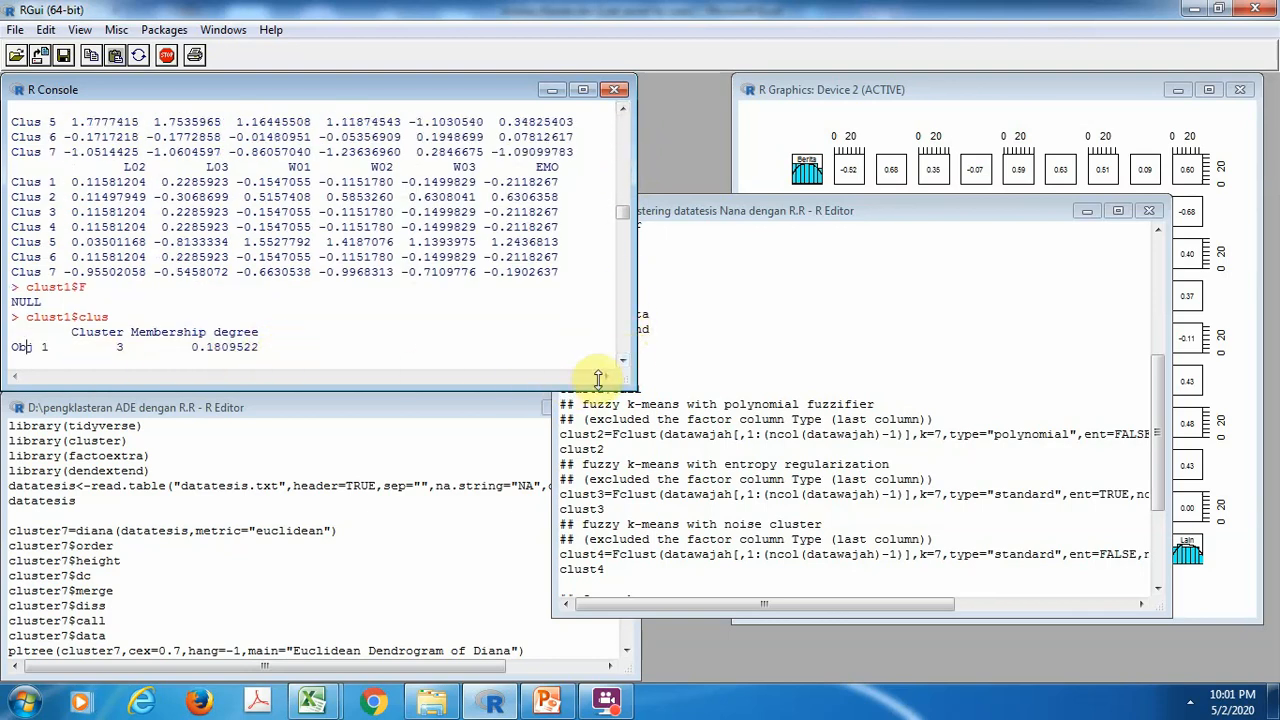
left_click_drag(620, 362, 42, 219)
left_click(200, 182)
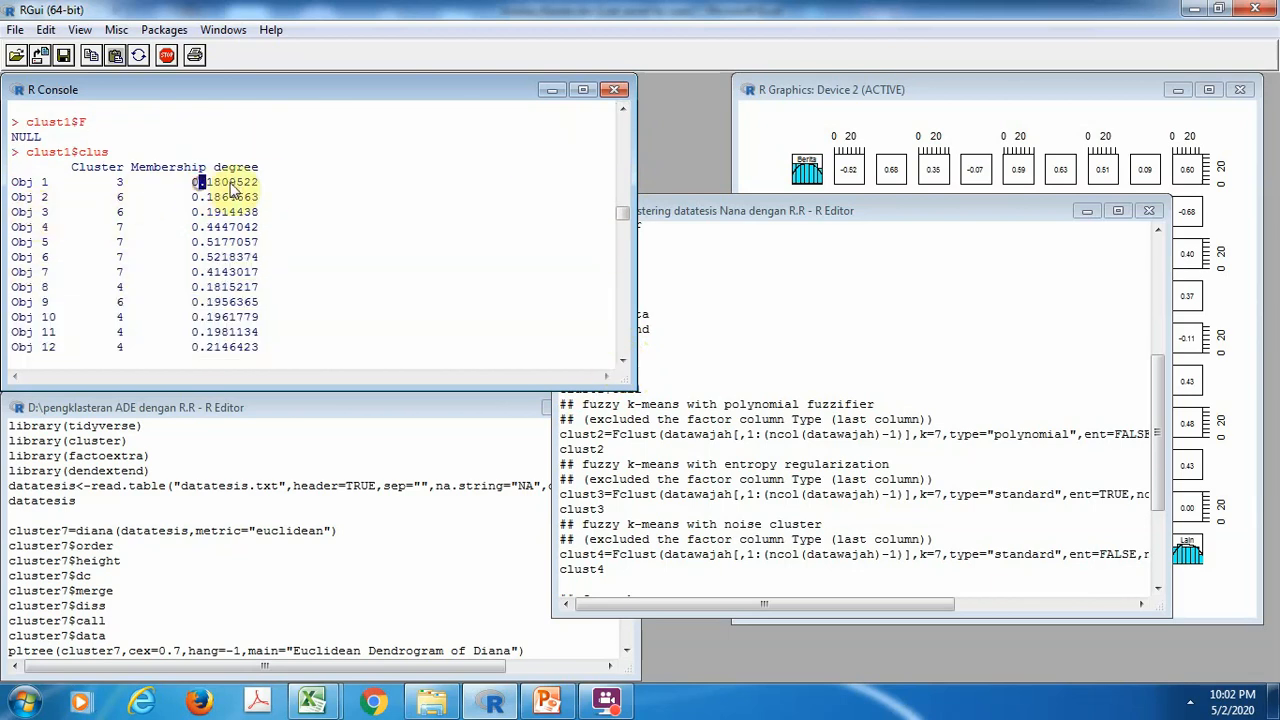
left_click(268, 181)
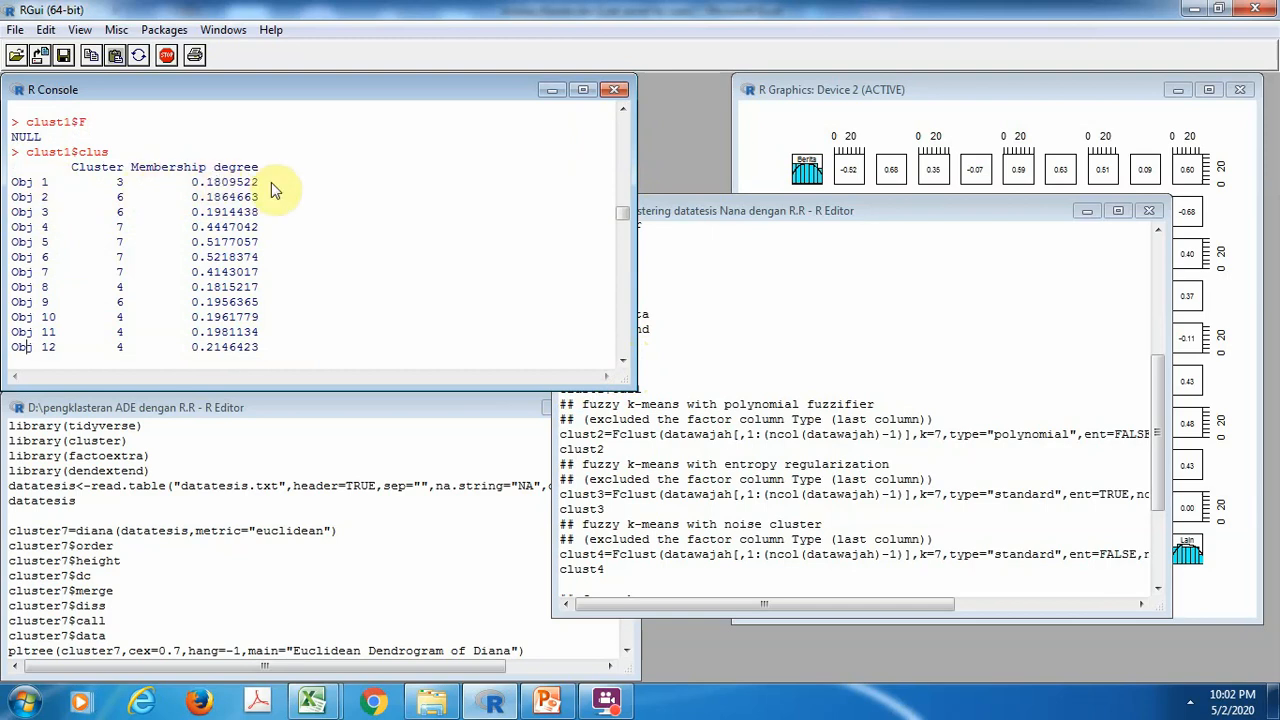
left_click(624, 353)
left_click_drag(624, 353, 624, 355)
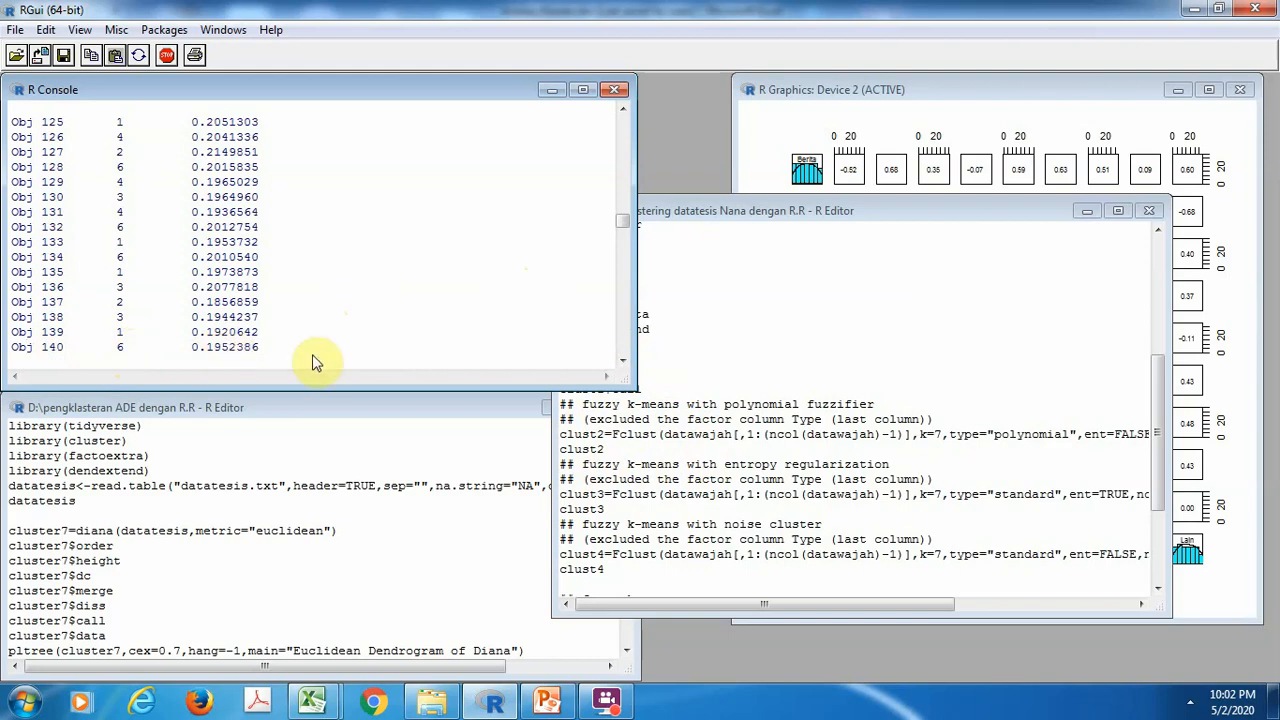
left_click(622, 362)
left_click(622, 362)
left_click(622, 362)
left_click(622, 362)
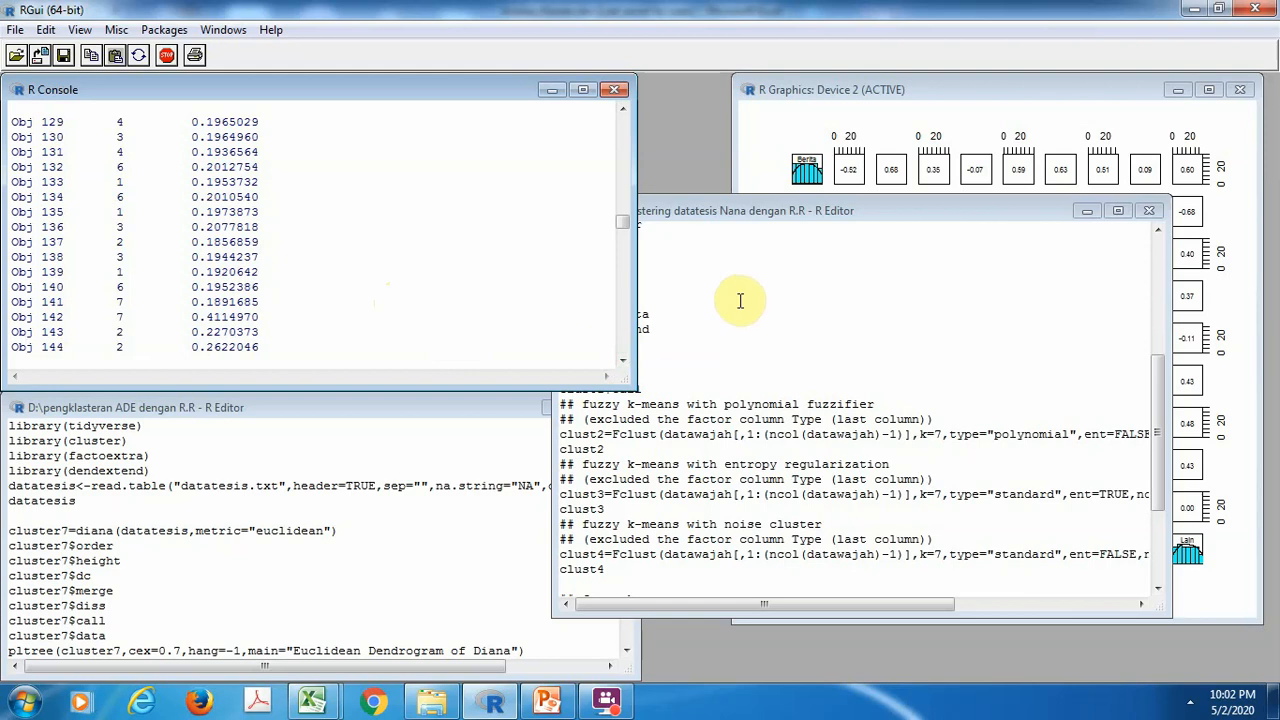
Review the library lines for Rcpp, MASS and fclust at the beginning of the fuzzy clustering script
left_click(1006, 296)
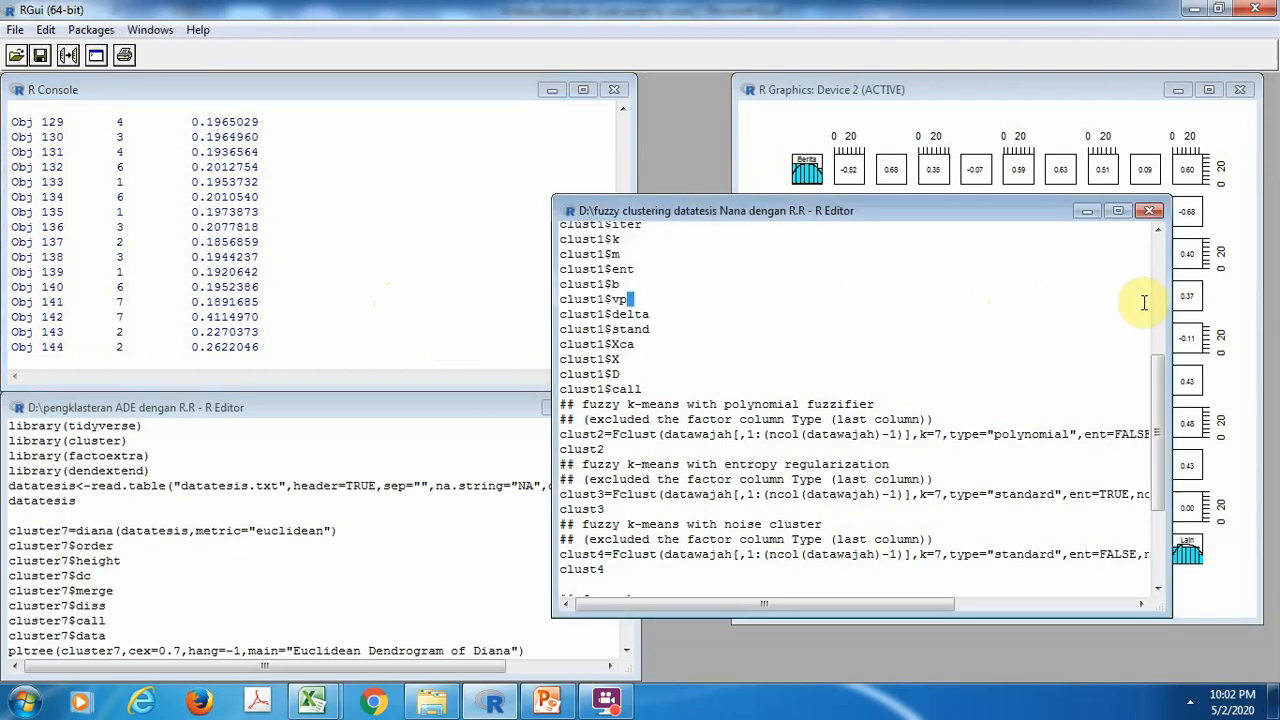
mouse_move(1144, 303)
left_mouse_down()
mouse_move(1157, 316)
mouse_move(1162, 296)
left_mouse_up()
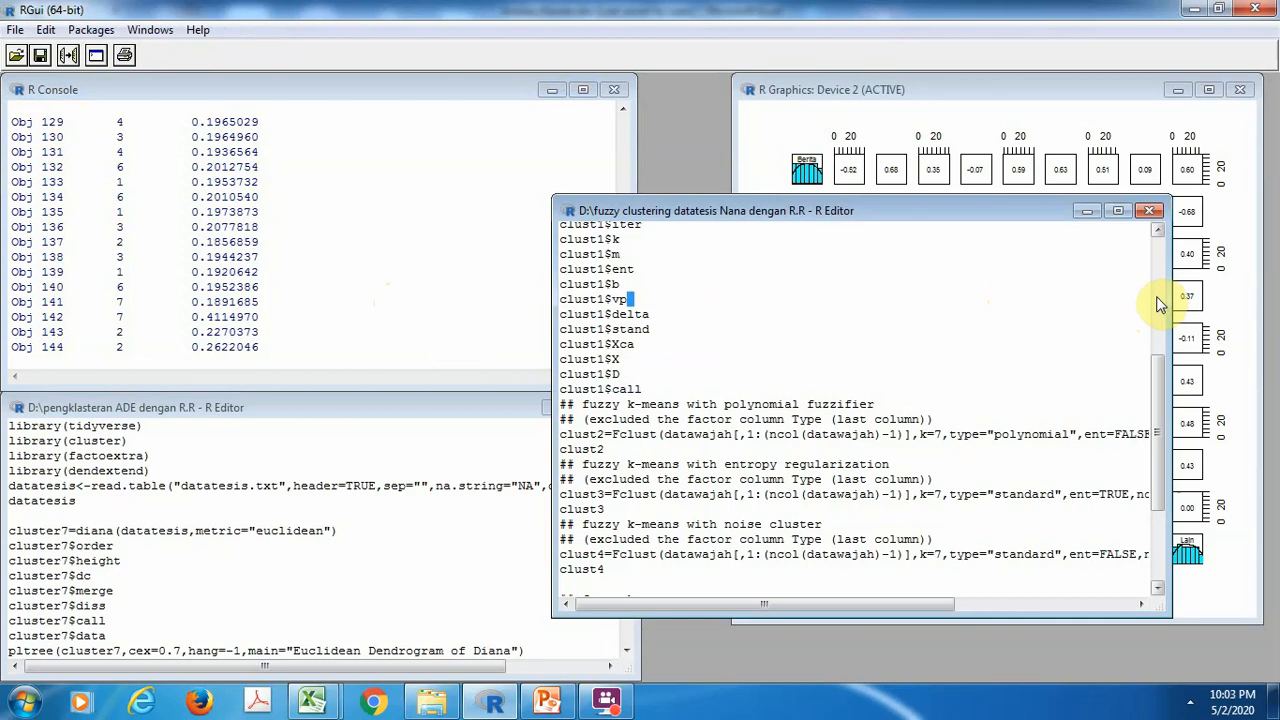
left_click(1157, 305)
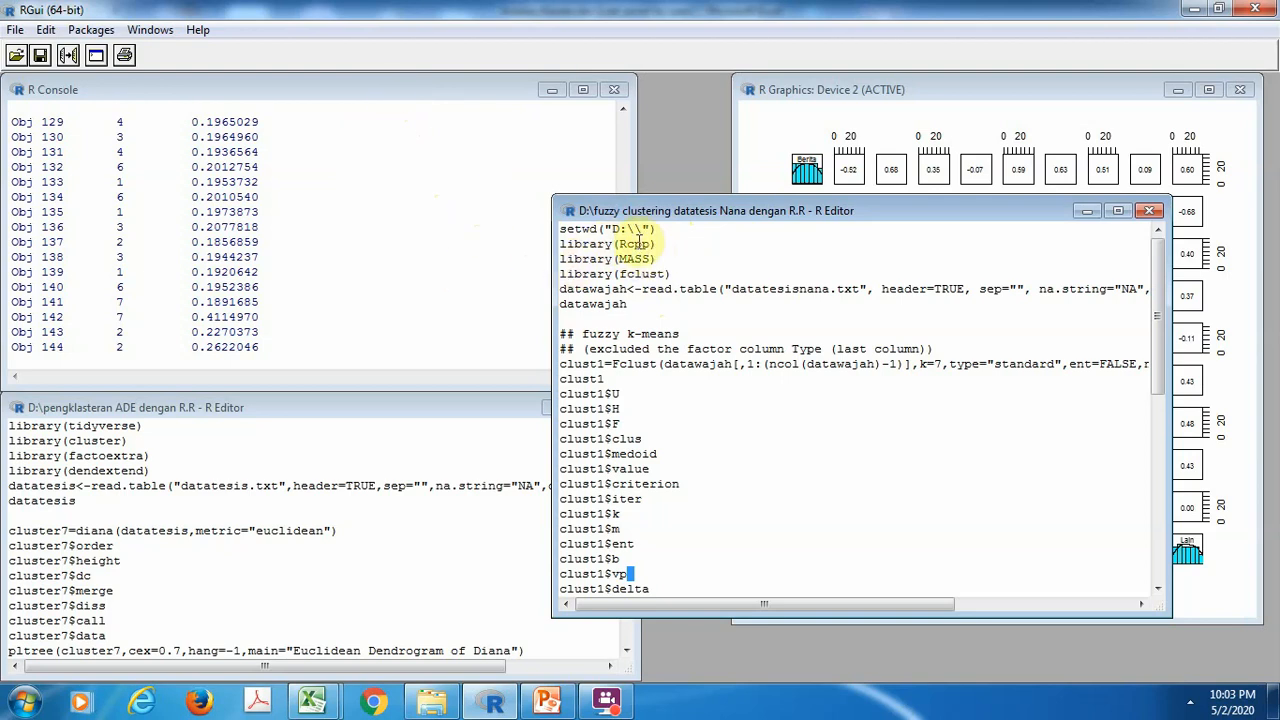
Set the CRAN mirror to Indonesia (Jakarta) [https]
left_click(86, 32)
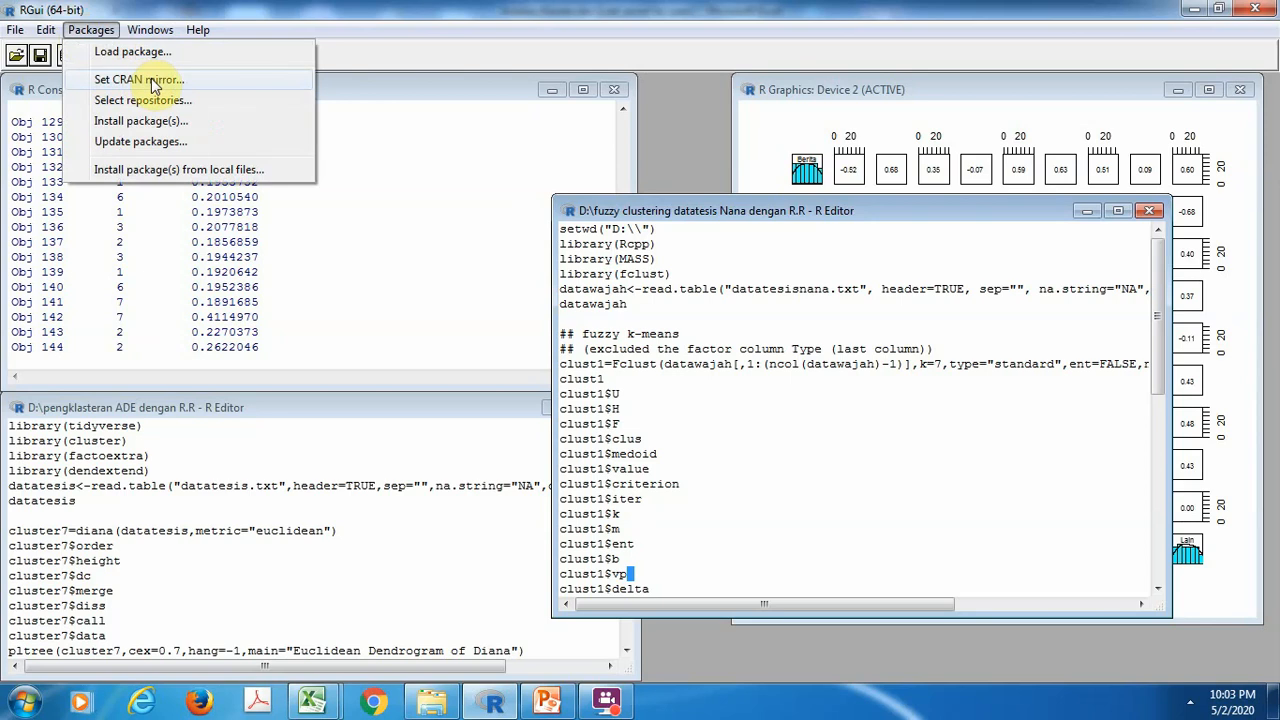
left_click(153, 82)
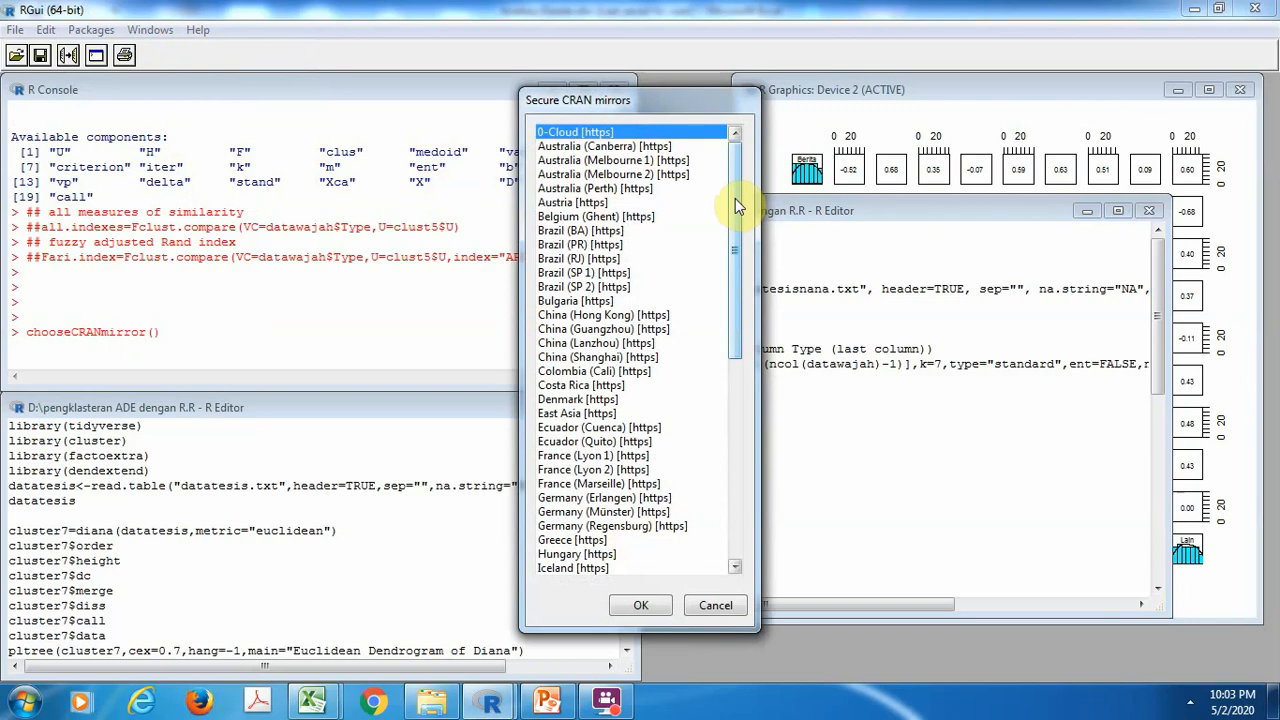
left_click(734, 558)
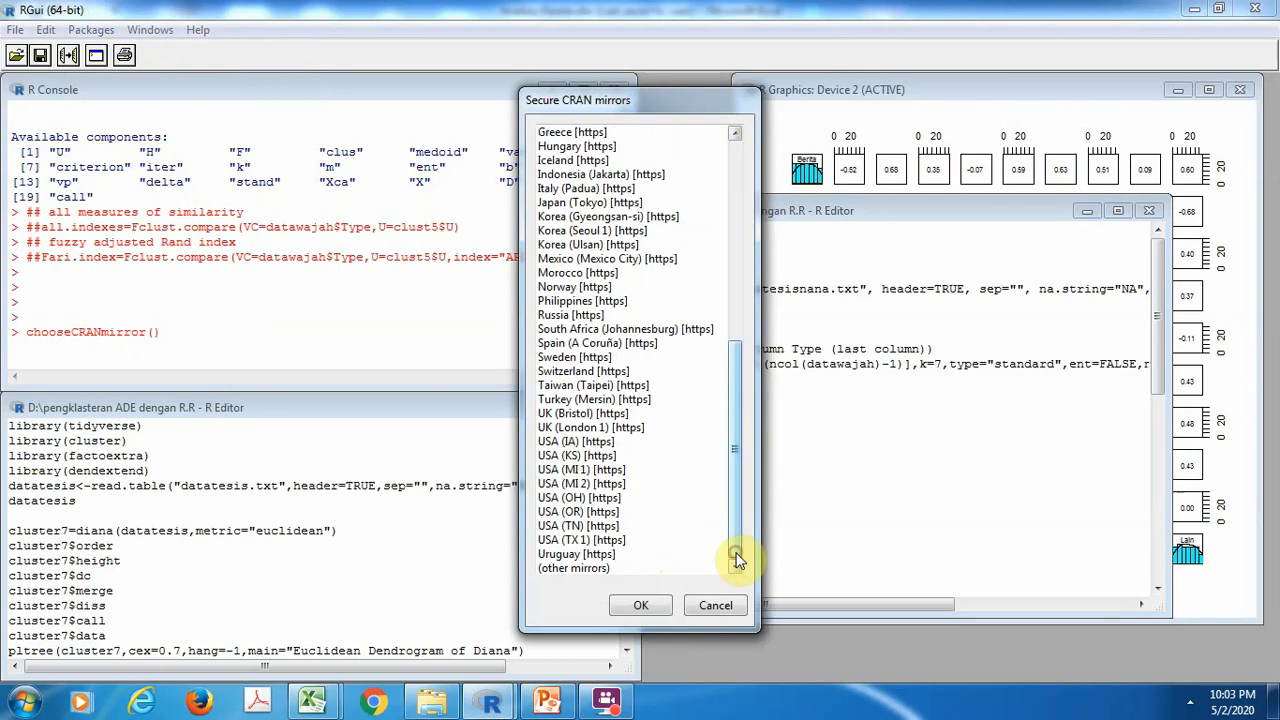
left_click(588, 174)
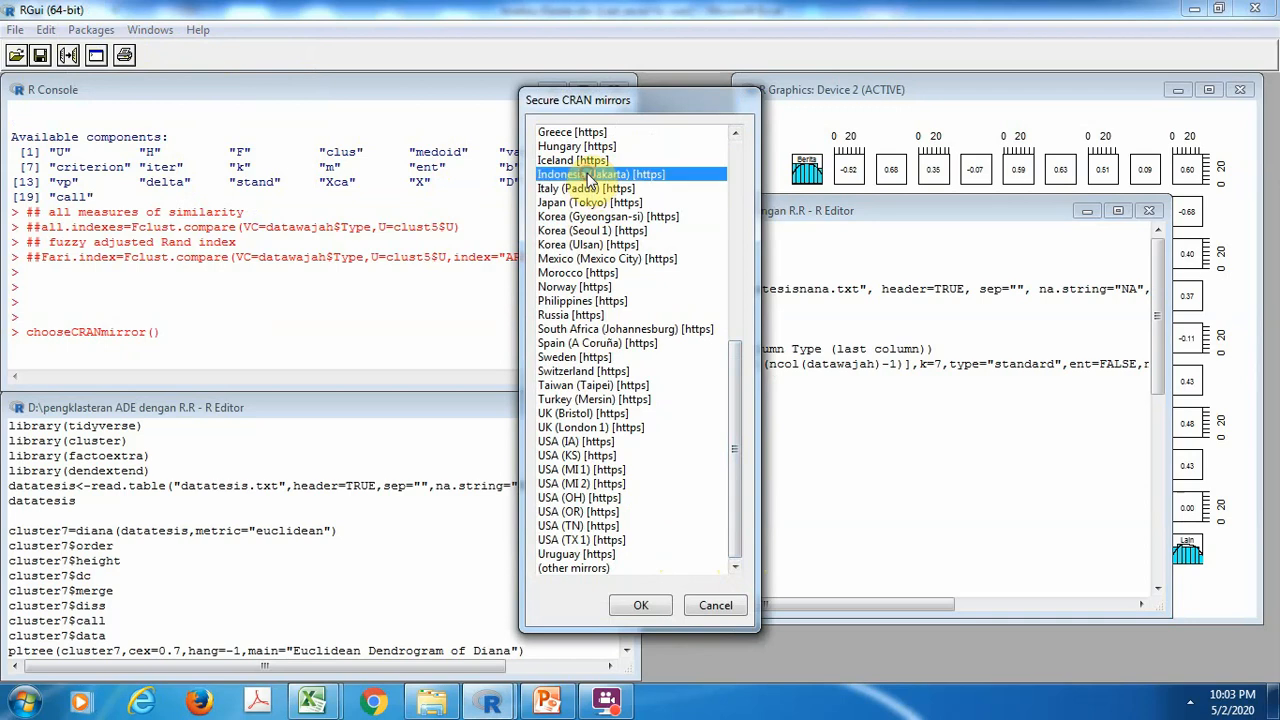
left_click(637, 606)
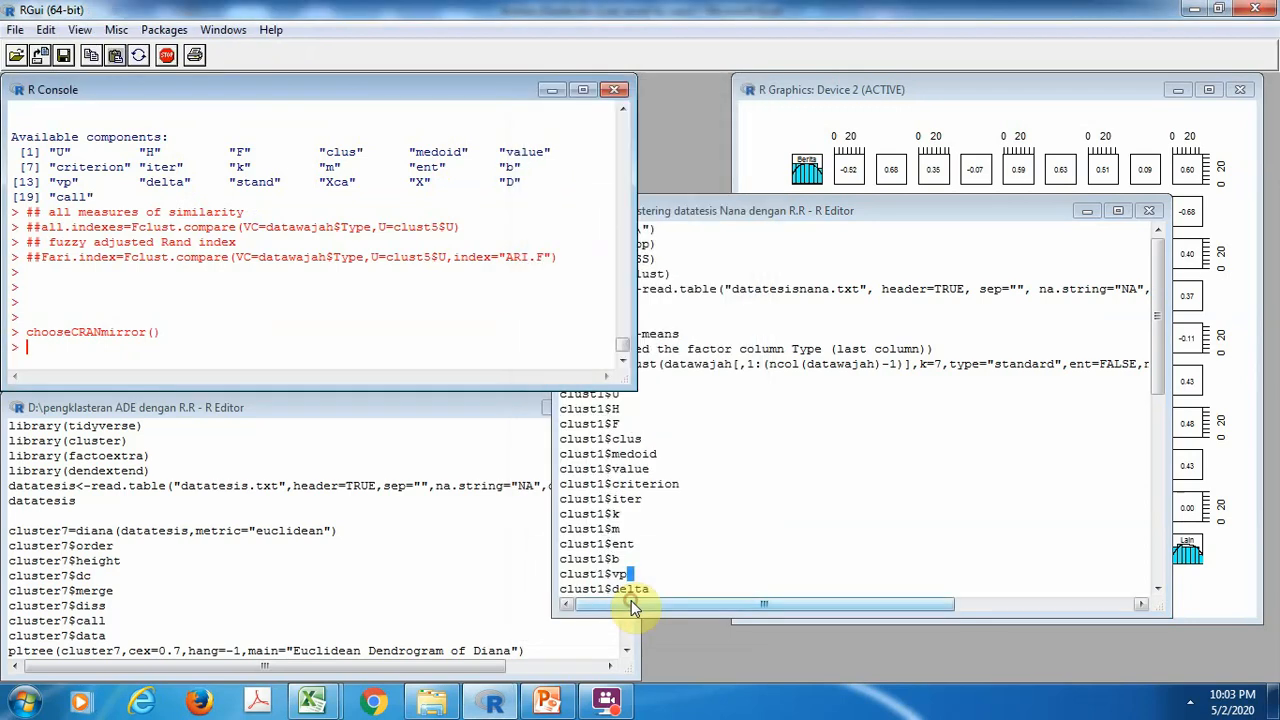
Browse the list of CRAN packages available for installation, and close it without installing any
left_click(157, 30)
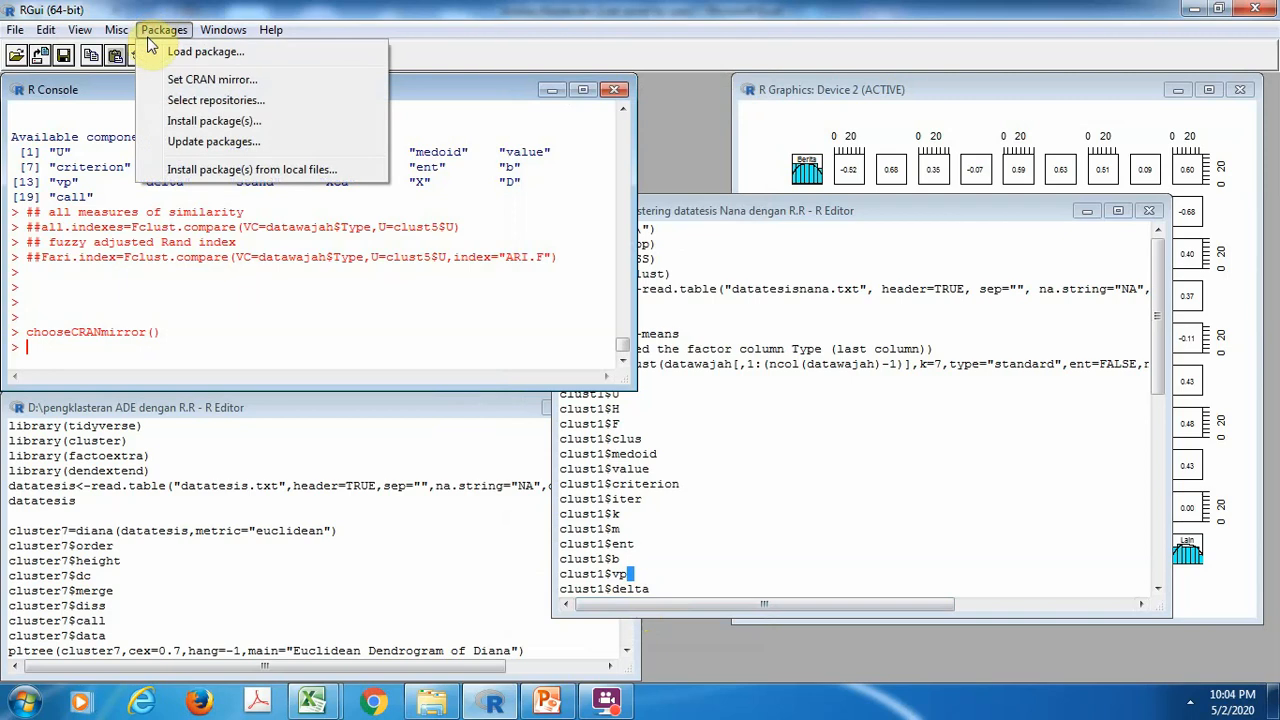
left_click(217, 120)
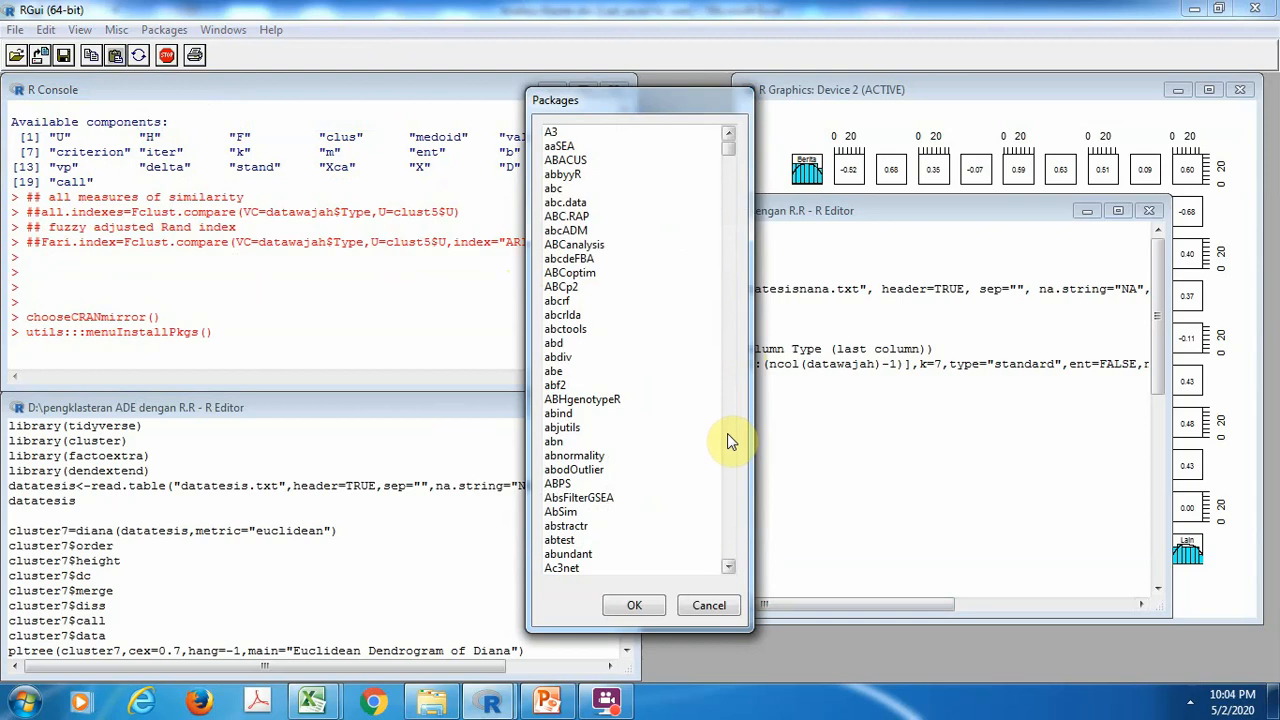
scroll(727, 433, "down", 20)
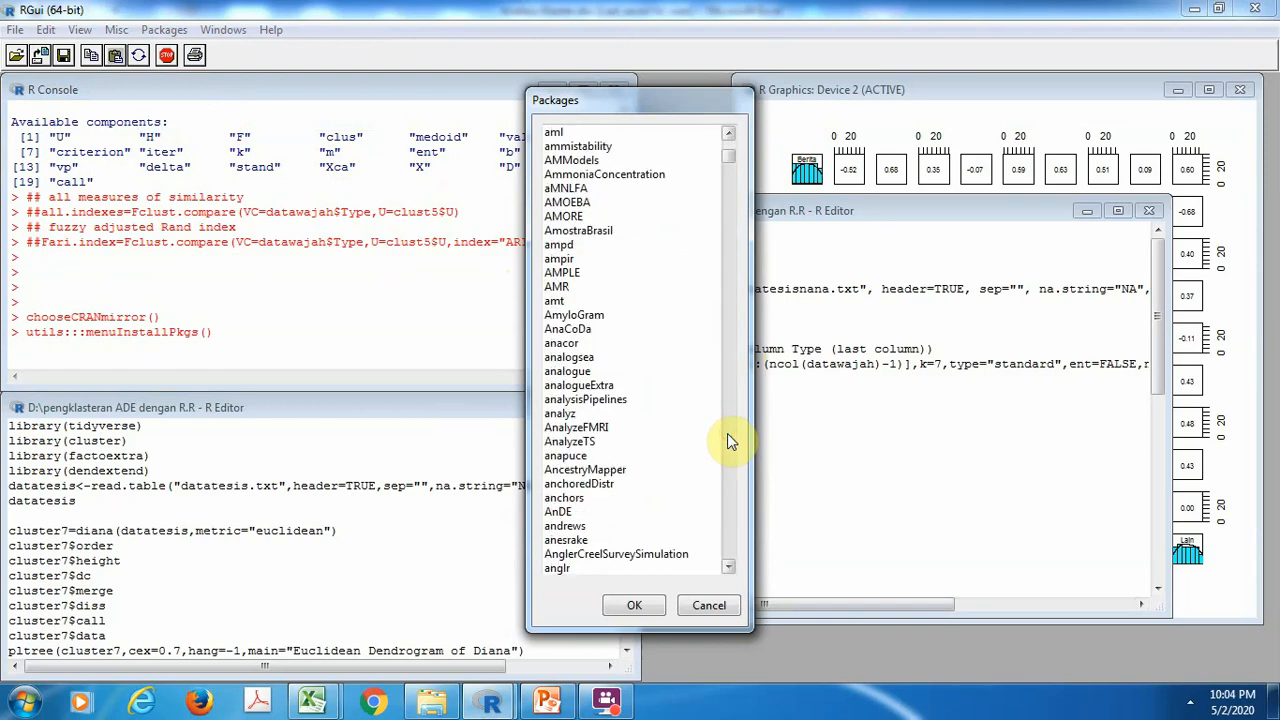
scroll(727, 433, "down", 10)
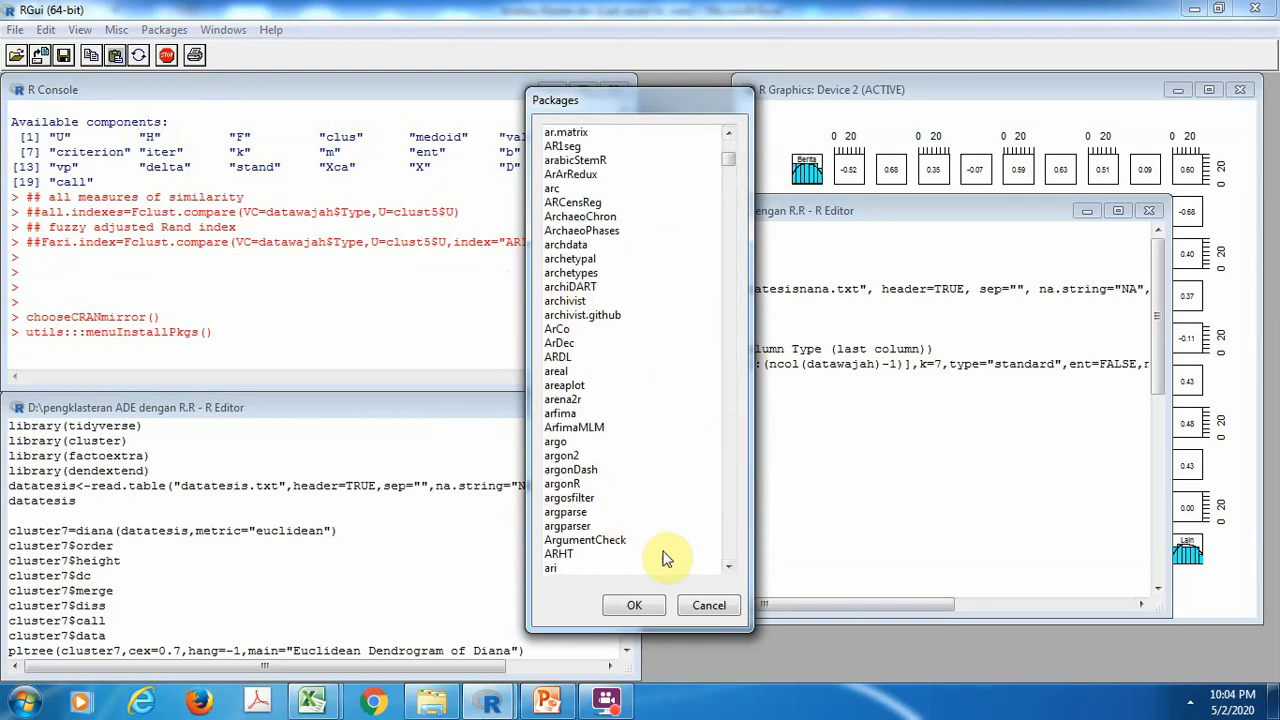
left_click(708, 606)
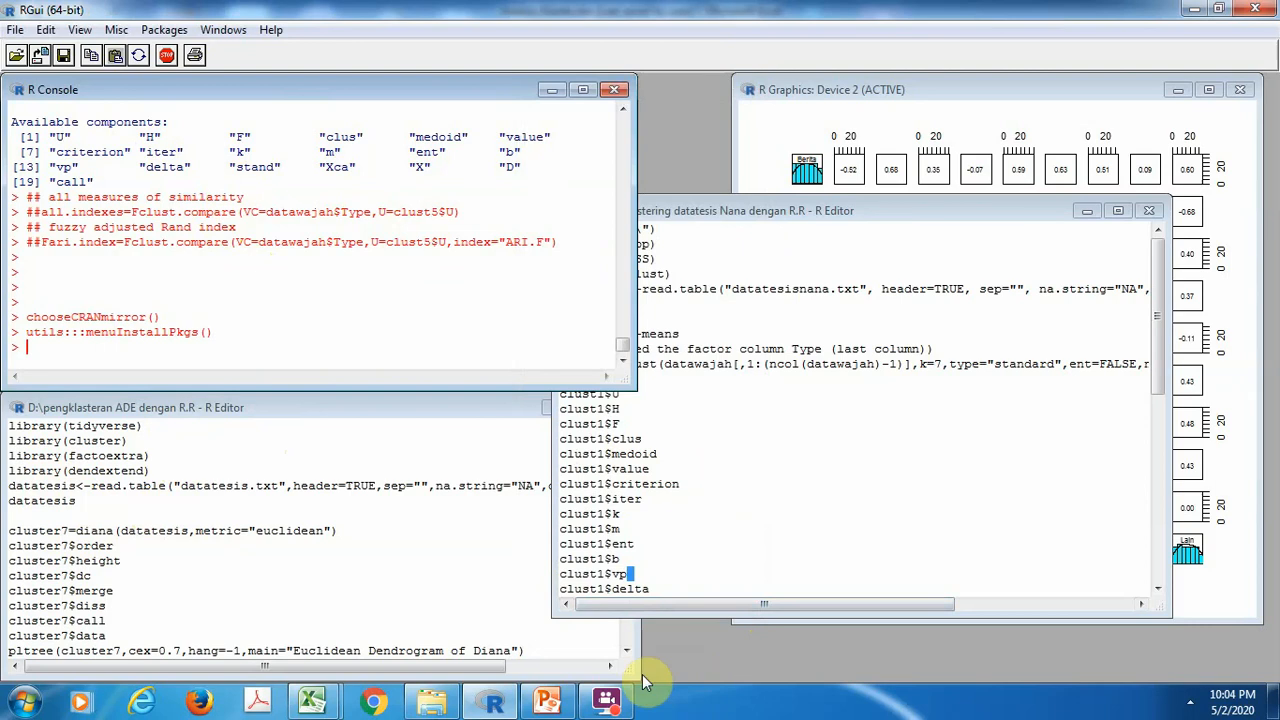
left_click(605, 700)
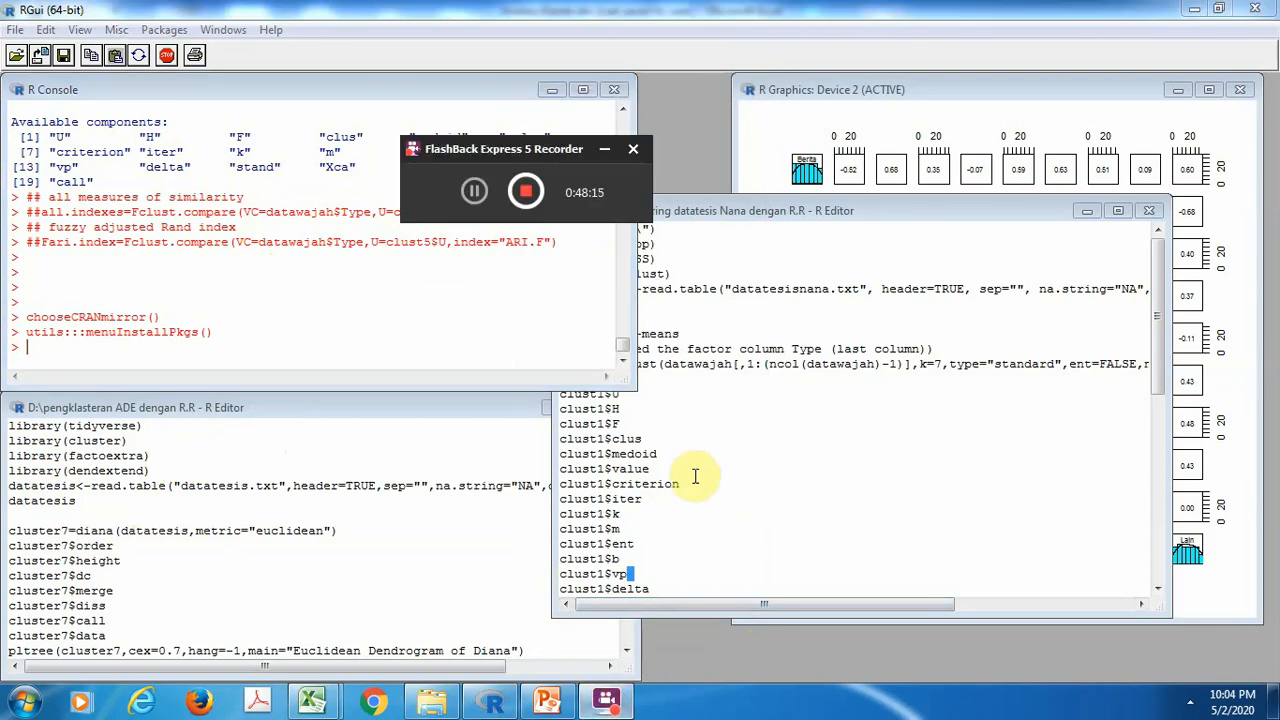